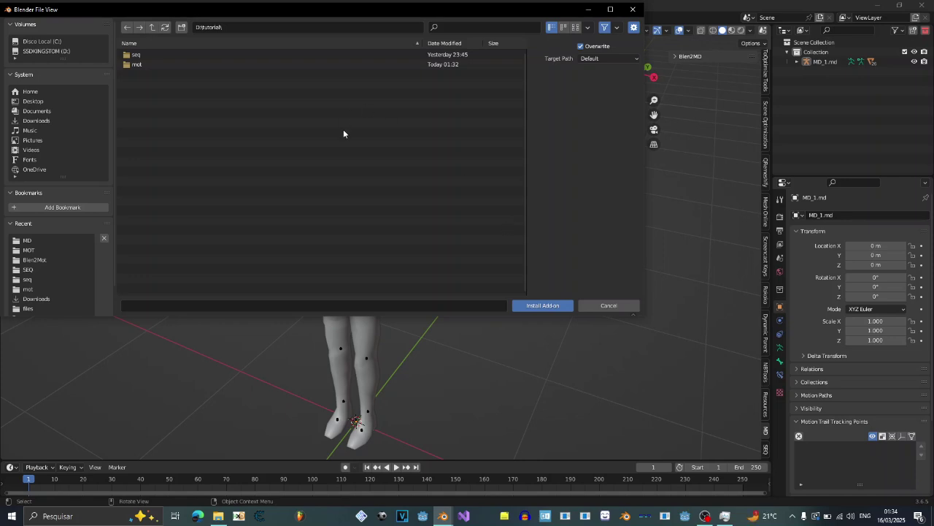
Install the add-on package mot.zip from the mot folder inside D:\tutorial
left_click(139, 65)
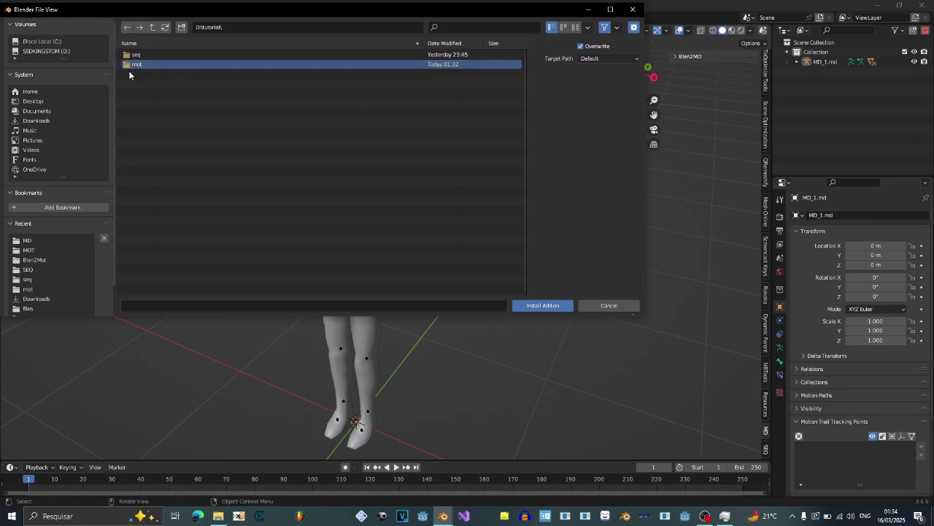
left_click(165, 56)
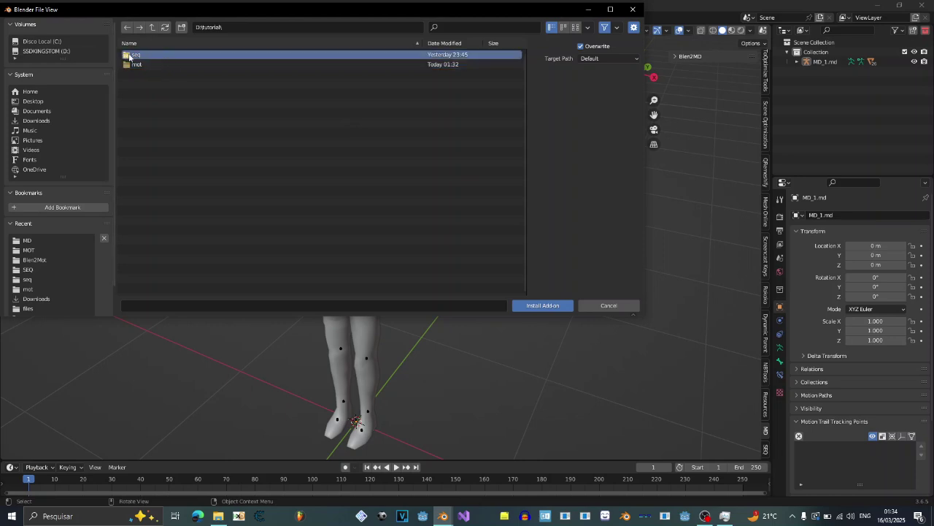
double_click(147, 64)
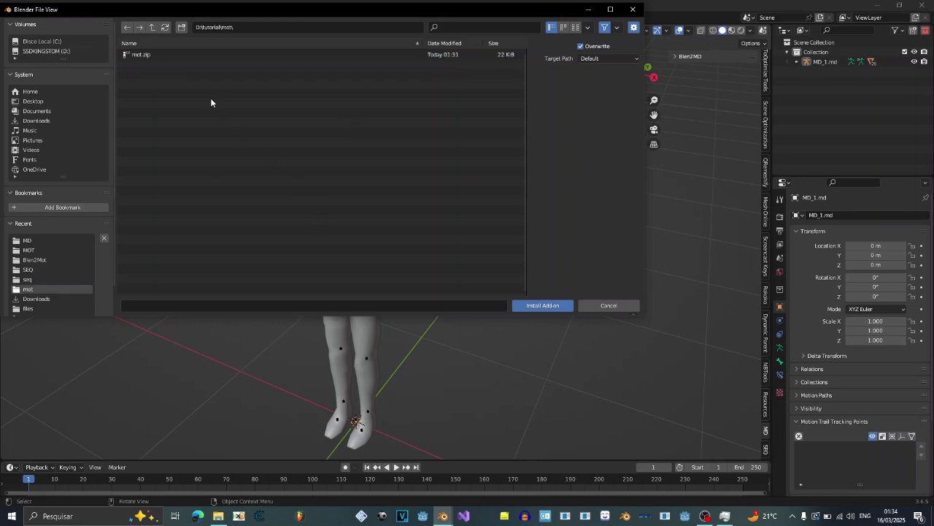
left_click_drag(239, 86, 212, 60)
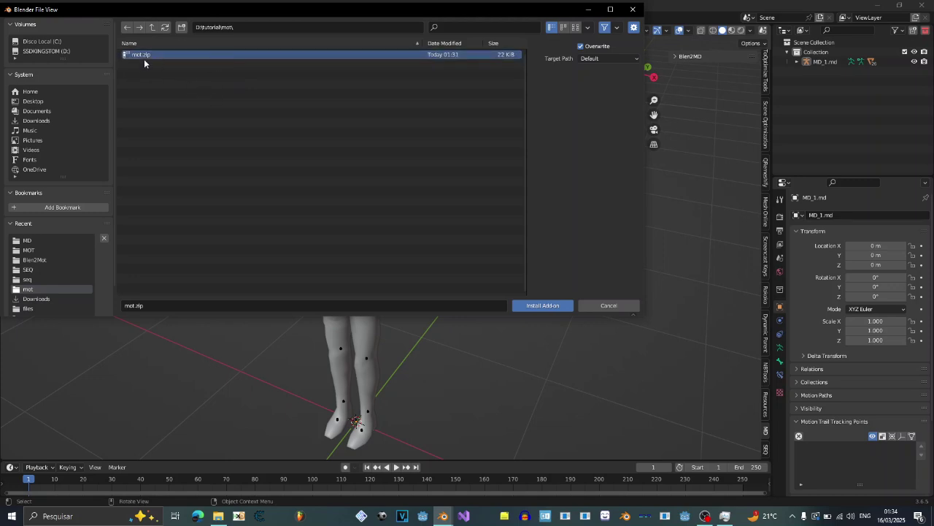
left_click(172, 70)
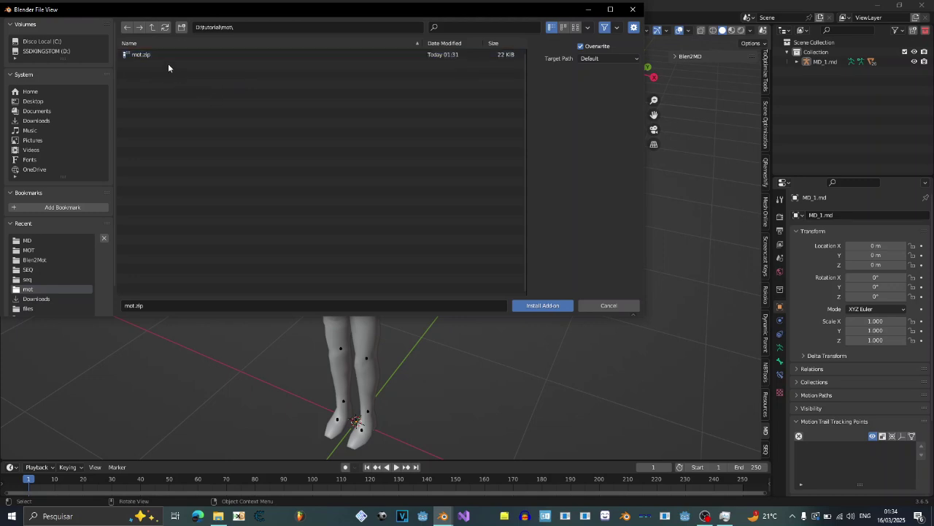
left_click(150, 54)
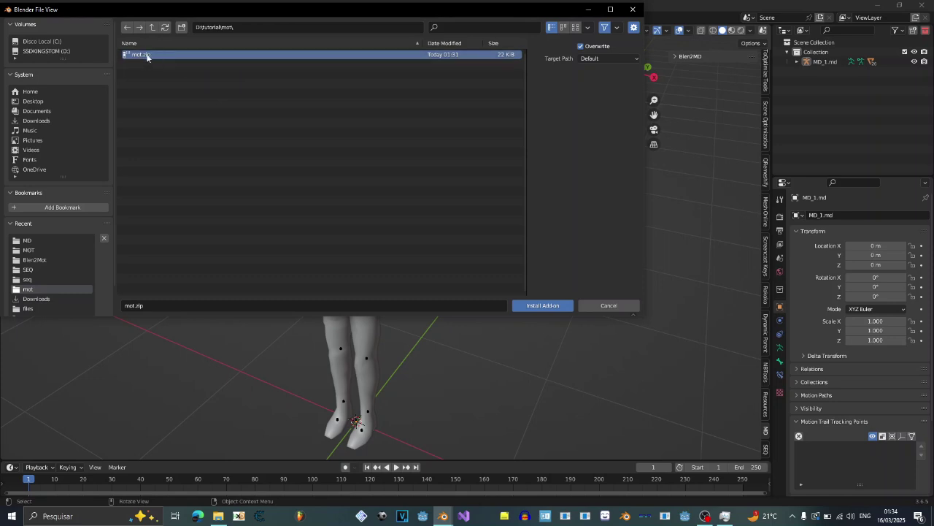
left_click(556, 305)
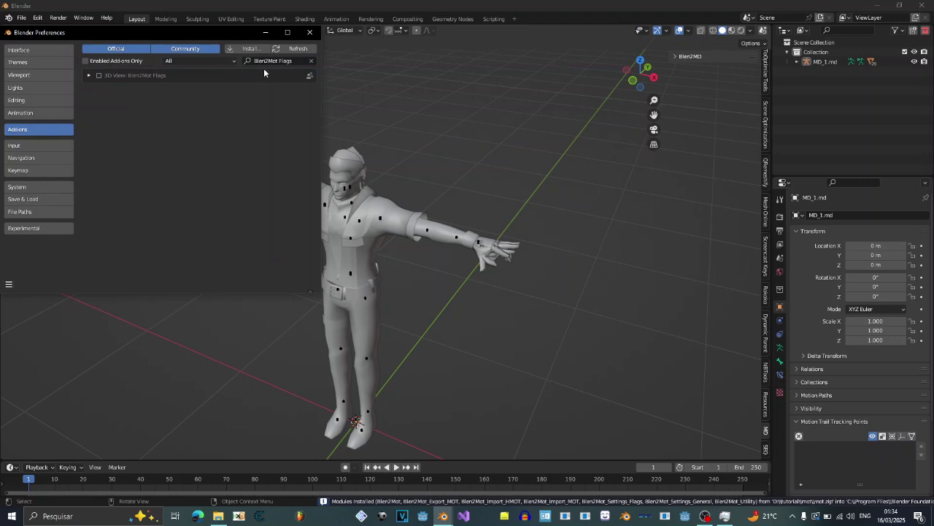
Filter the add-ons list by the term blen2mot
double_click(297, 61)
key("BackSpace")
key("BackSpace")
key("BackSpace")
key("BackSpace")
key("BackSpace")
key("BackSpace")
key("BackSpace")
key("BackSpace")
key("BackSpace")
key("BackSpace")
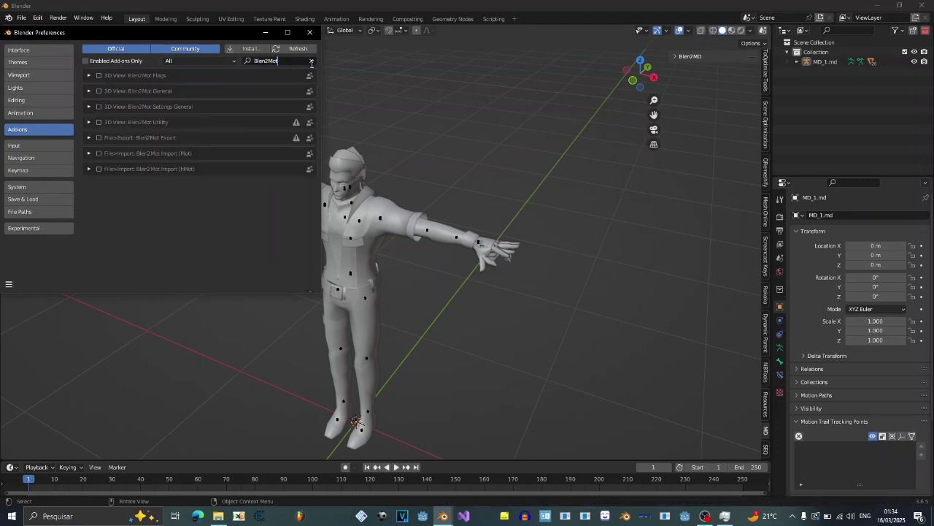
type("blen2mot")
Enable all Blen2Mot add-ons: Import (hMot), Import (Mot), Export, Utility, Settings General, General and Flags, and close the preferences
left_click(100, 168)
left_click(99, 154)
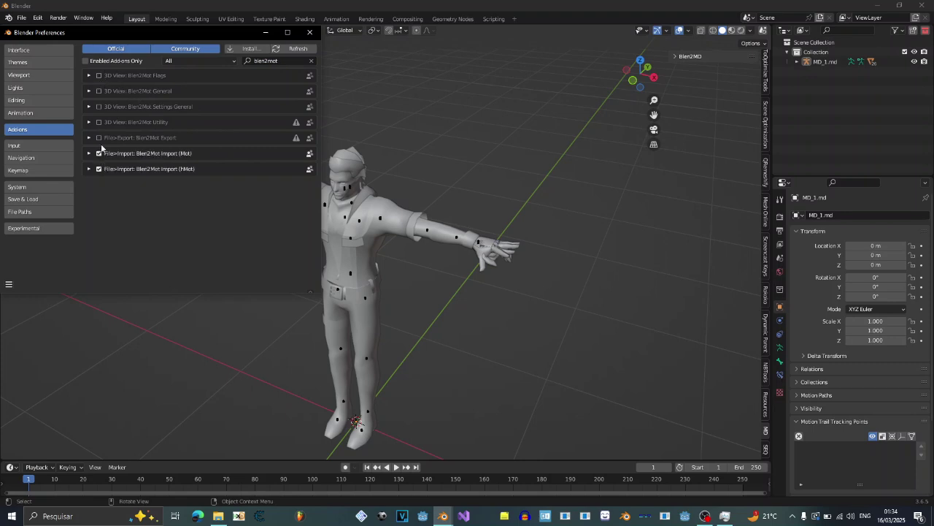
left_click(100, 139)
left_click(99, 122)
left_click(99, 107)
left_click(99, 91)
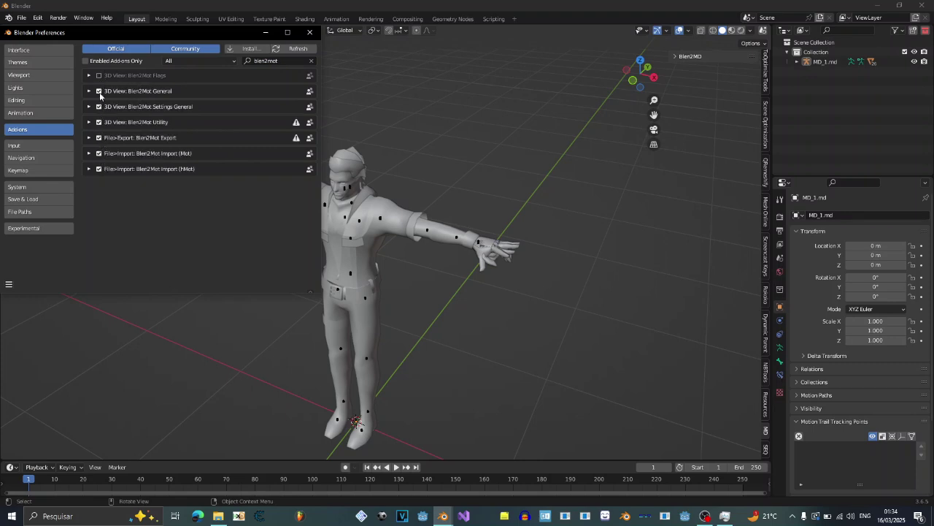
left_click(99, 76)
left_click(89, 91)
left_click(89, 92)
left_click(309, 32)
Examine the T-posed character model from several angles and distances
scroll(332, 205, "down", 2)
middle_click_drag(332, 204, 571, 271)
scroll(571, 271, "up", 4)
scroll(539, 268, "up", 3)
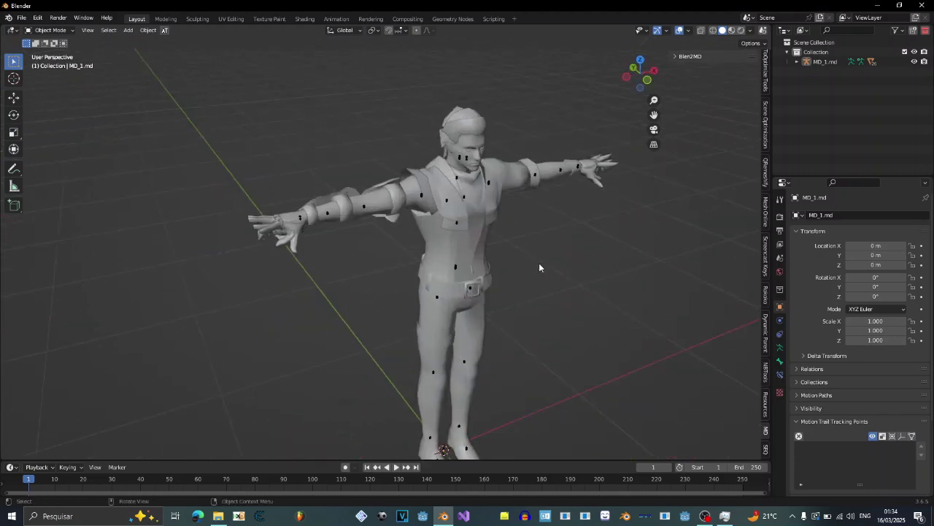
scroll(538, 267, "down", 1)
scroll(538, 266, "down", 2)
middle_click_drag(538, 264, 485, 259)
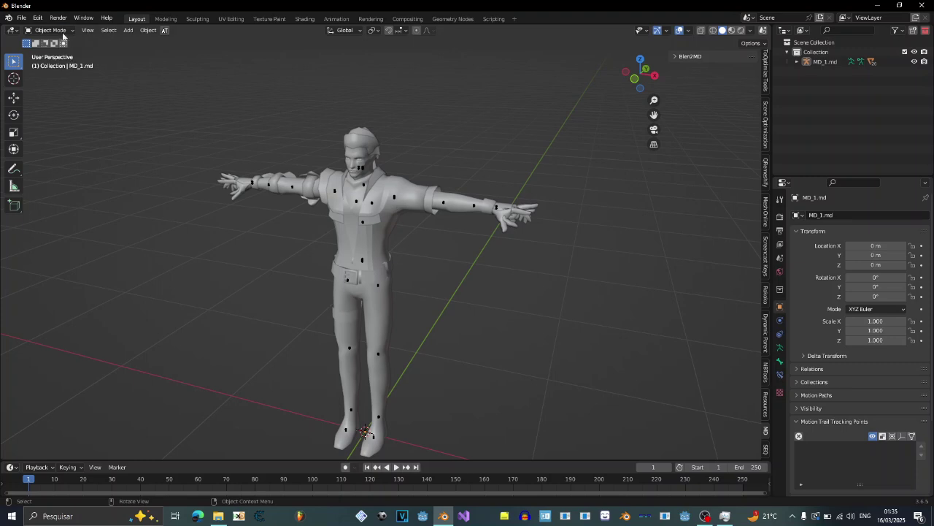
scroll(469, 213, "down", 1)
scroll(478, 216, "up", 2)
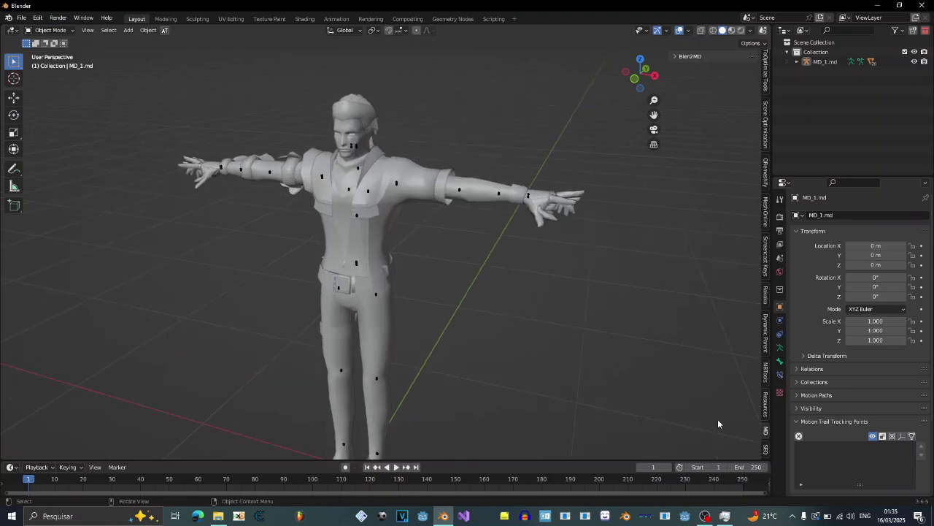
scroll(766, 456, "down", 2)
Look through the MOT add-on's Settings Flags, Settings and Utility sections in the 3D viewport
left_click(765, 446)
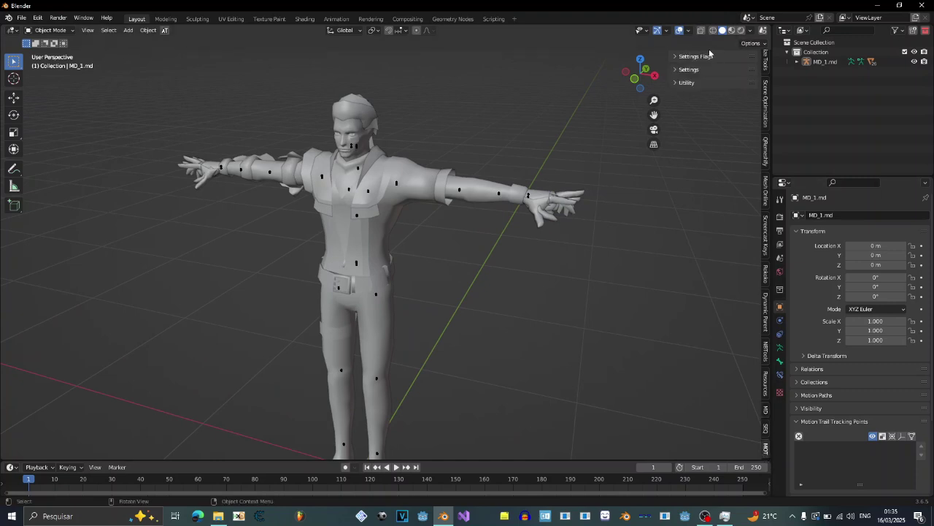
left_click(700, 83)
left_click(694, 69)
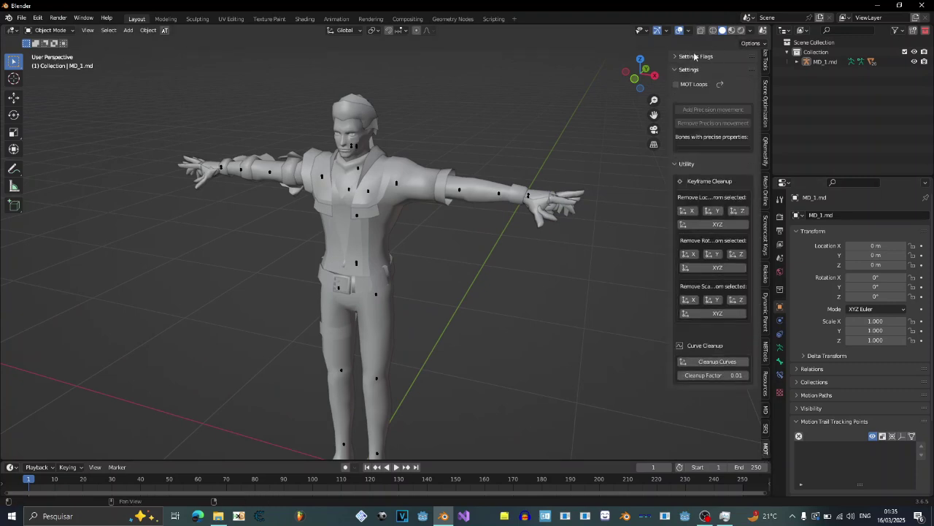
left_click(697, 56)
left_click(702, 57)
left_click(703, 82)
left_click(697, 69)
left_click(688, 67)
left_click(692, 57)
middle_click_drag(489, 198, 555, 194)
left_click(720, 58)
left_click(699, 69)
left_click(703, 81)
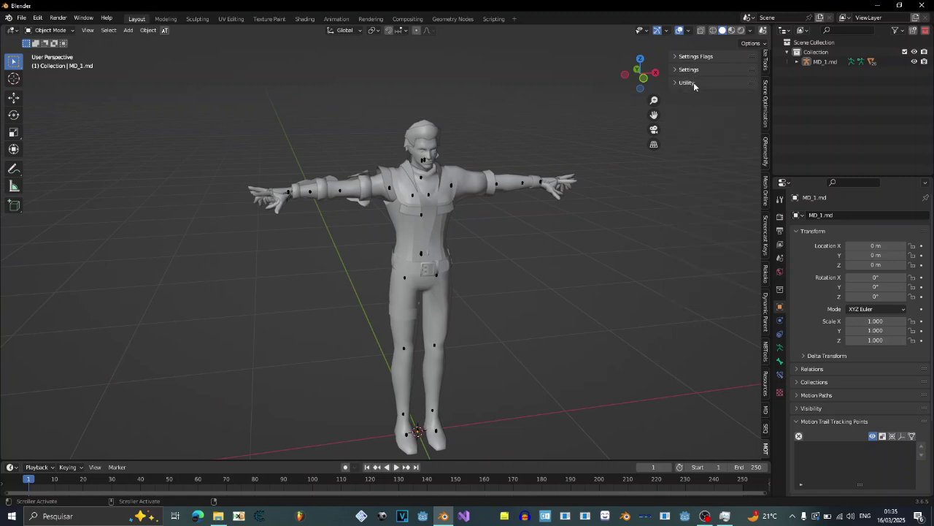
Review the MOT Loops setting, switching it on and off again, and the keyframe and curve cleanup utilities
left_click(699, 71)
left_click(693, 85)
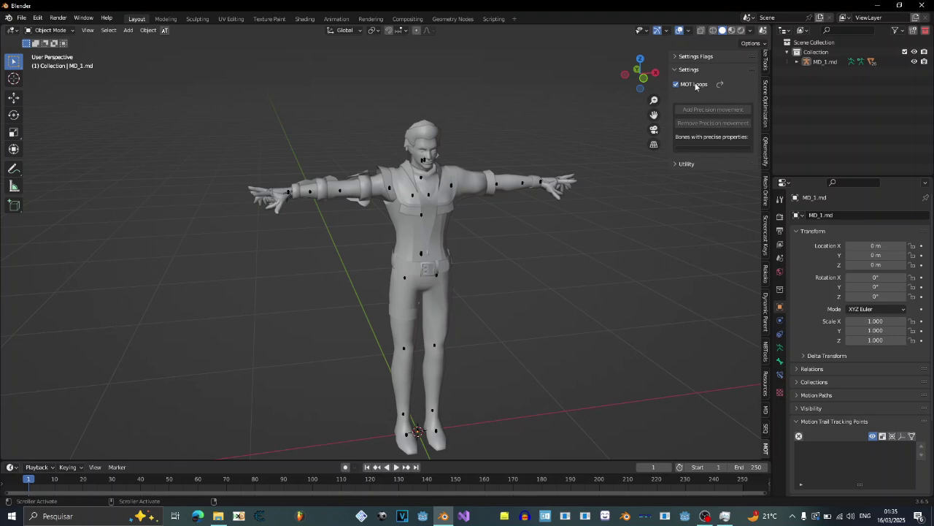
left_click(688, 86)
left_click(705, 71)
left_click(695, 84)
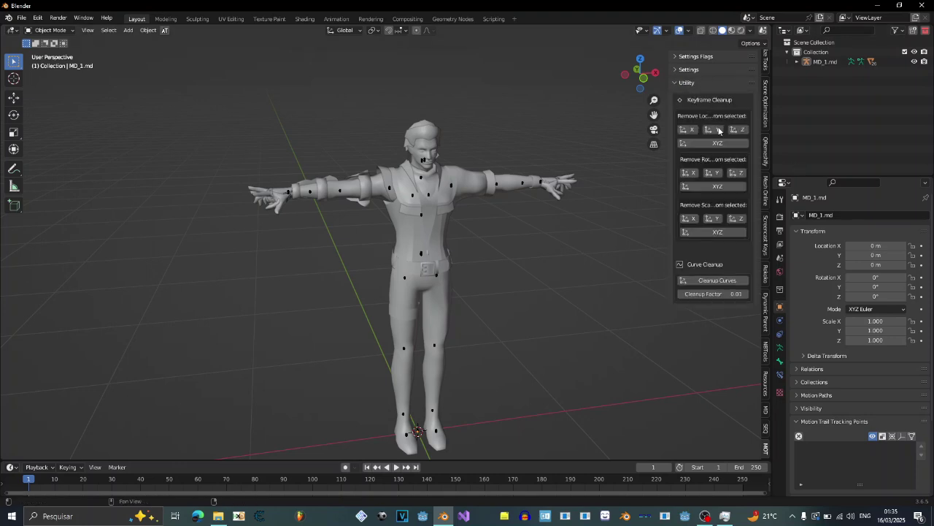
left_click(699, 83)
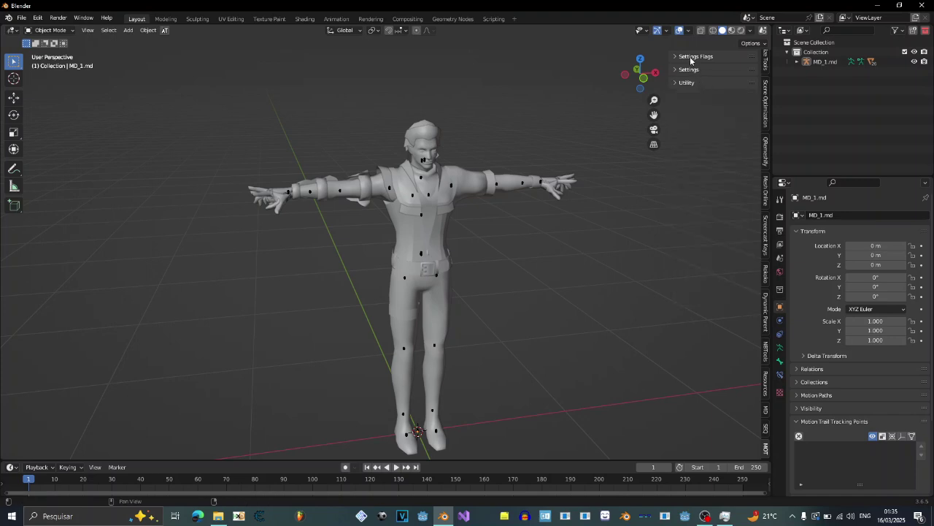
Show the MOT flag settings, select the MD_1.md character's armature and switch it to Pose Mode
left_click(691, 58)
left_click(426, 197)
left_click(454, 211)
scroll(454, 212, "down", 3)
middle_click_drag(454, 212, 282, 165)
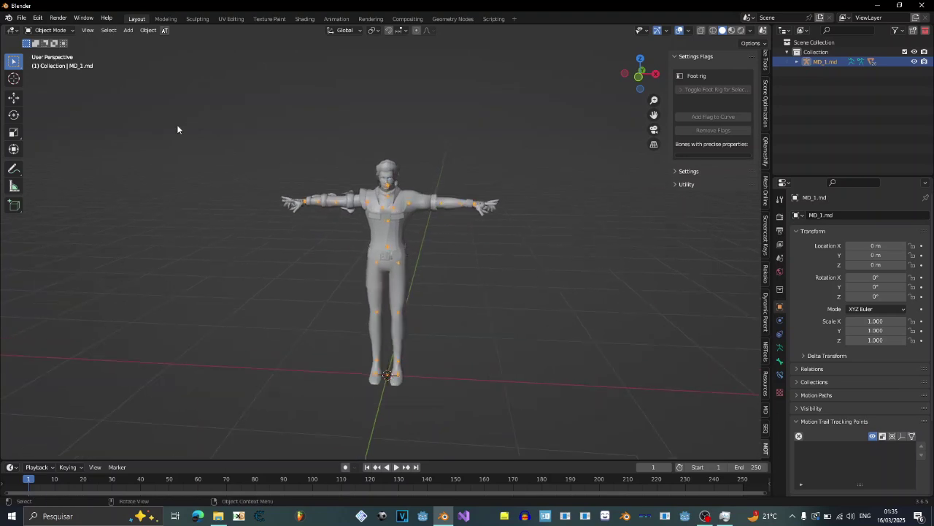
left_click(48, 29)
left_click(51, 63)
scroll(448, 232, "up", 2)
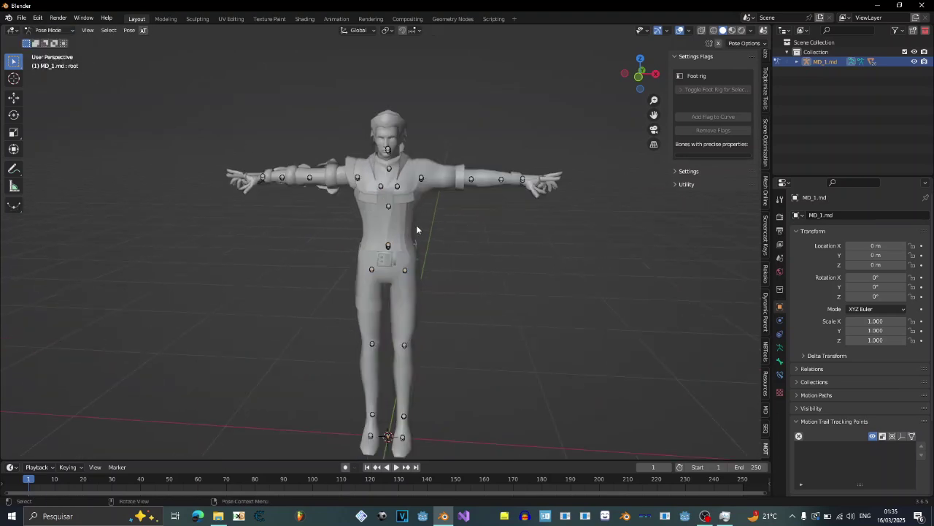
scroll(413, 249, "up", 2)
scroll(416, 252, "down", 2)
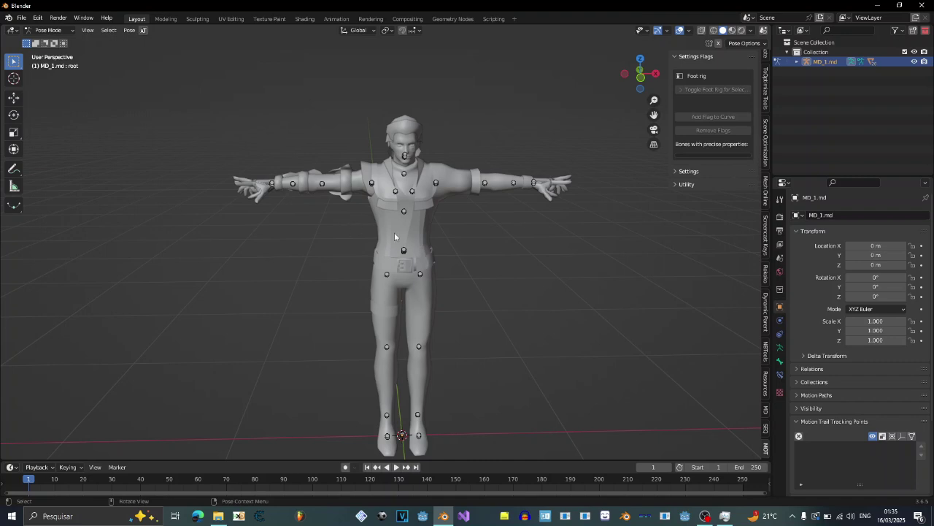
Review the Add Flag to Curve properties for thigh bone 23, trying All Positions, All Rotations and All Scales without adding a flag
left_click(421, 274)
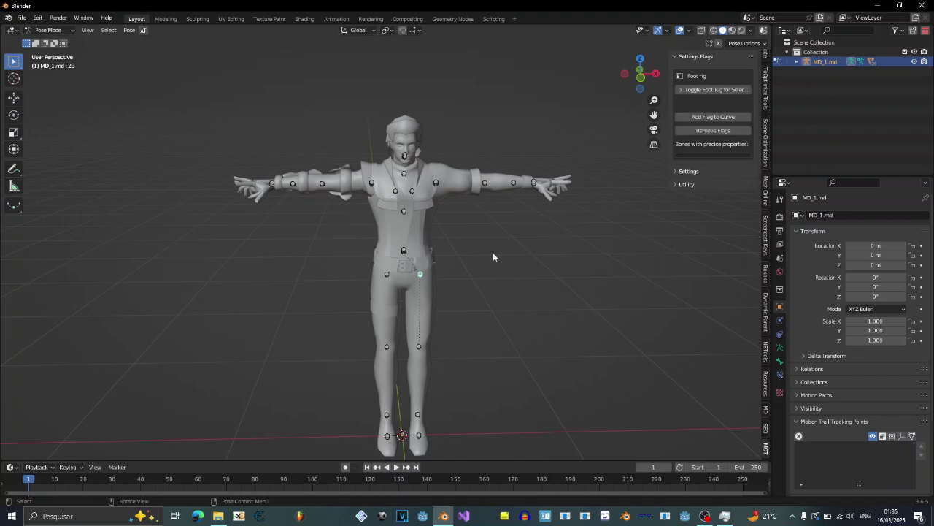
left_click(704, 116)
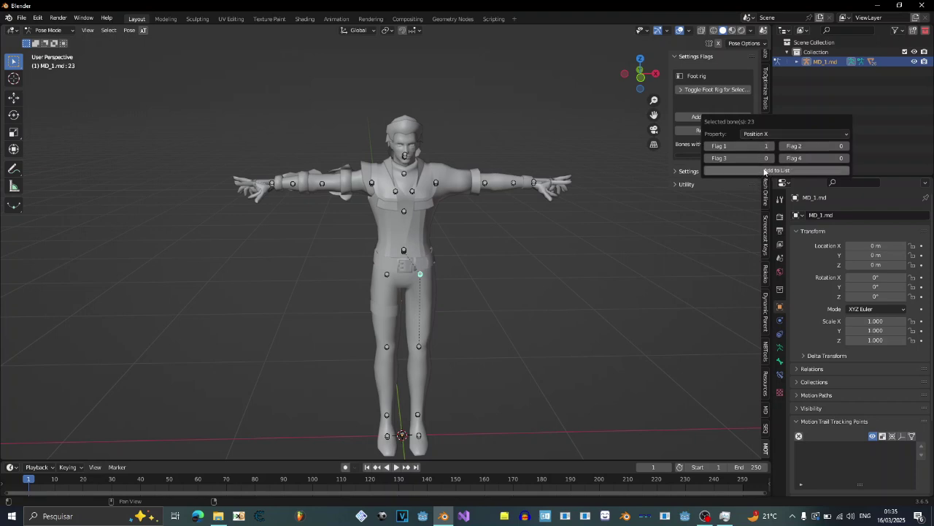
left_click(763, 133)
left_click(760, 133)
left_click(764, 134)
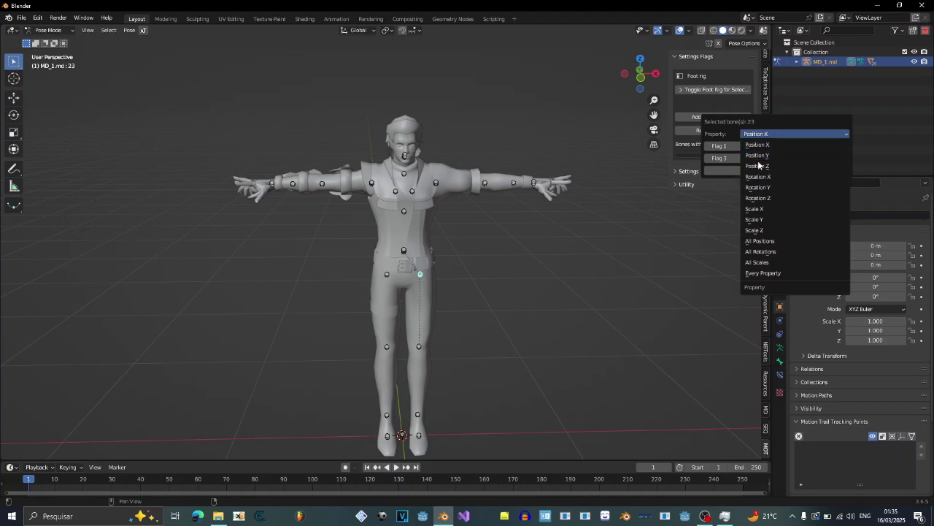
left_click(778, 243)
left_click(787, 133)
left_click(781, 251)
left_click(803, 134)
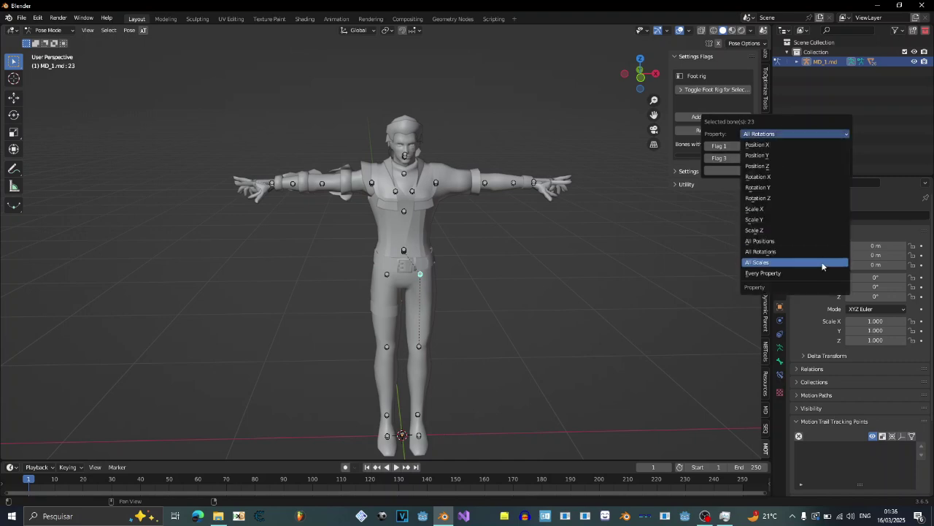
left_click(816, 261)
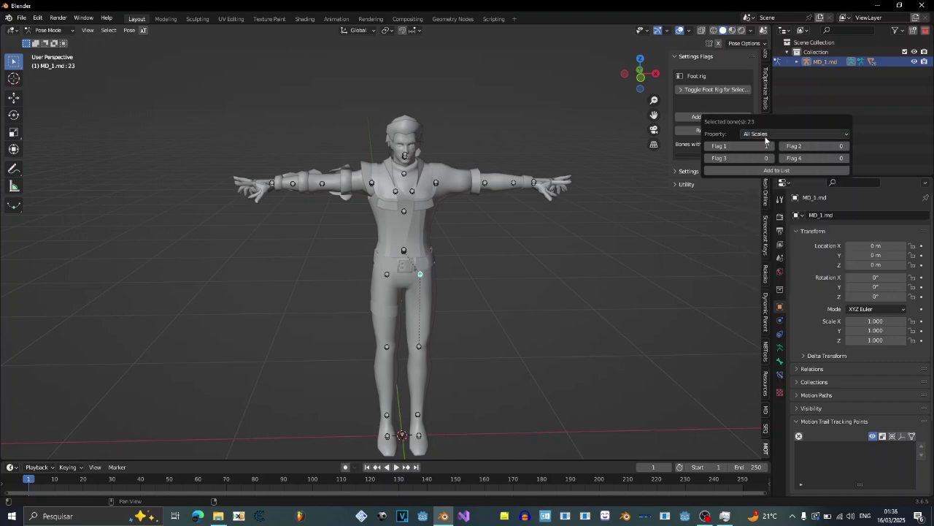
left_click(766, 134)
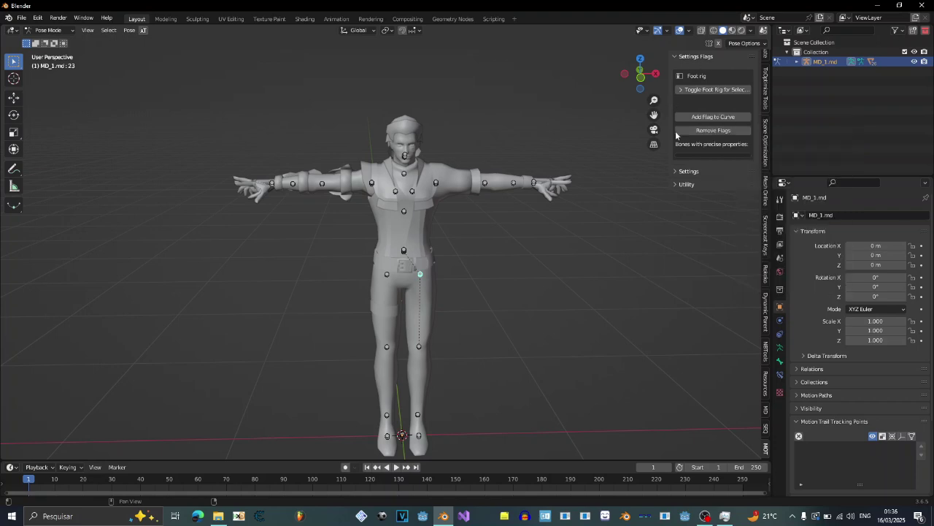
left_click(493, 184)
Select the character's waist bone and import the God Hand Mot animations MOT_596.mot through MOT_578.mot from the extracted MOT folder
scroll(493, 184, "down", 3)
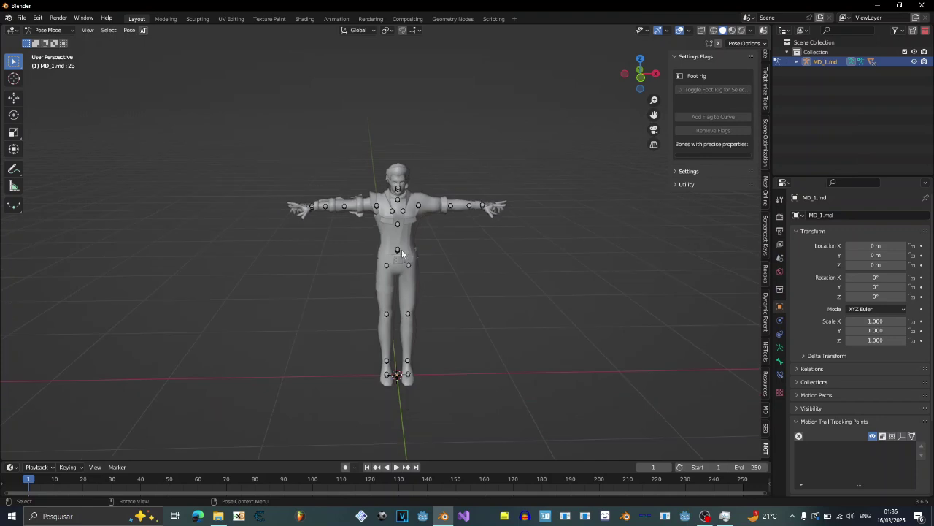
left_click(398, 252)
middle_click_drag(399, 252, 409, 253)
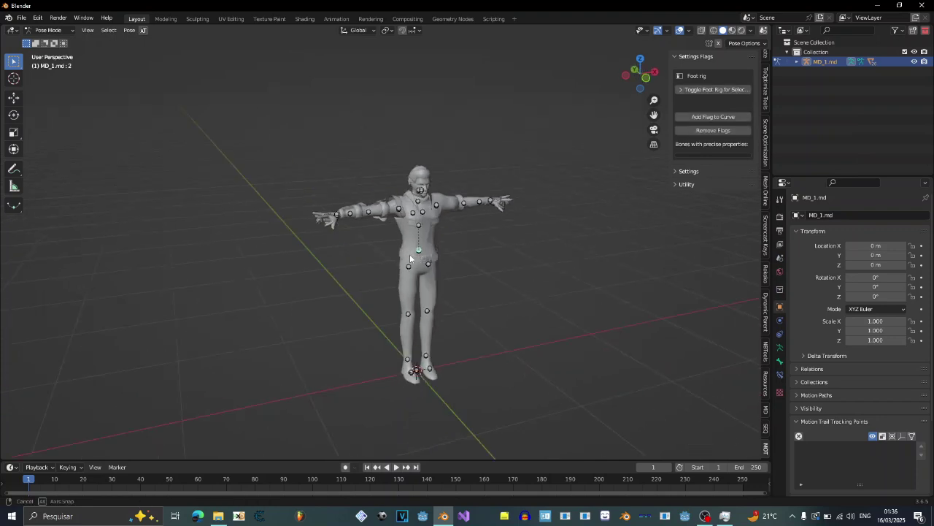
left_click(22, 17)
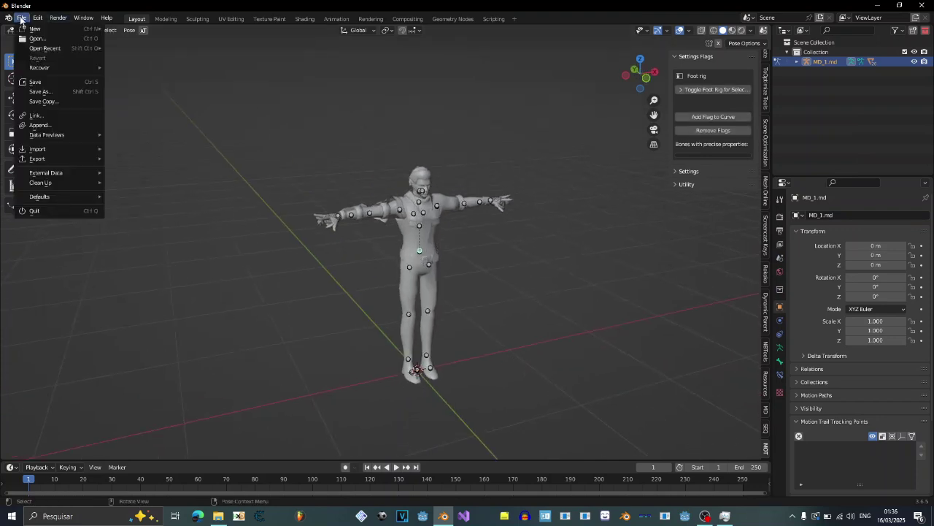
mouse_move(67, 151)
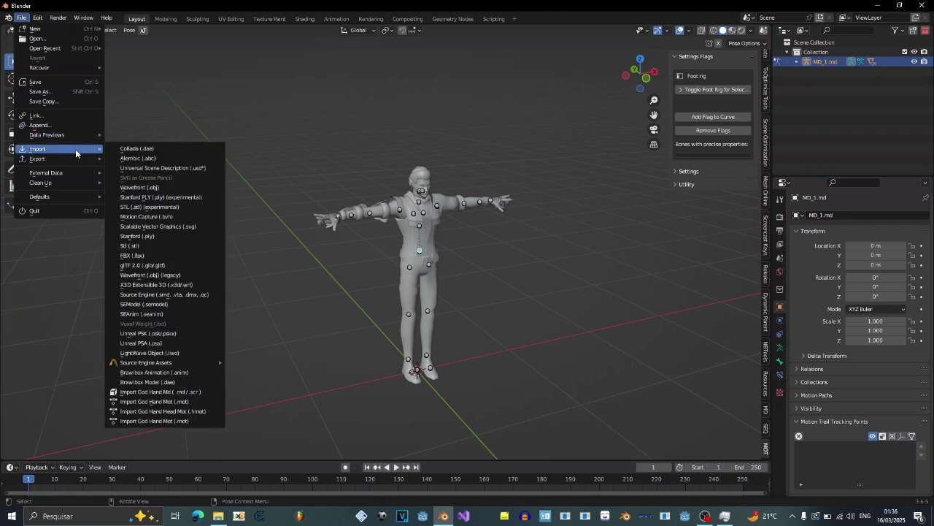
left_click(209, 420)
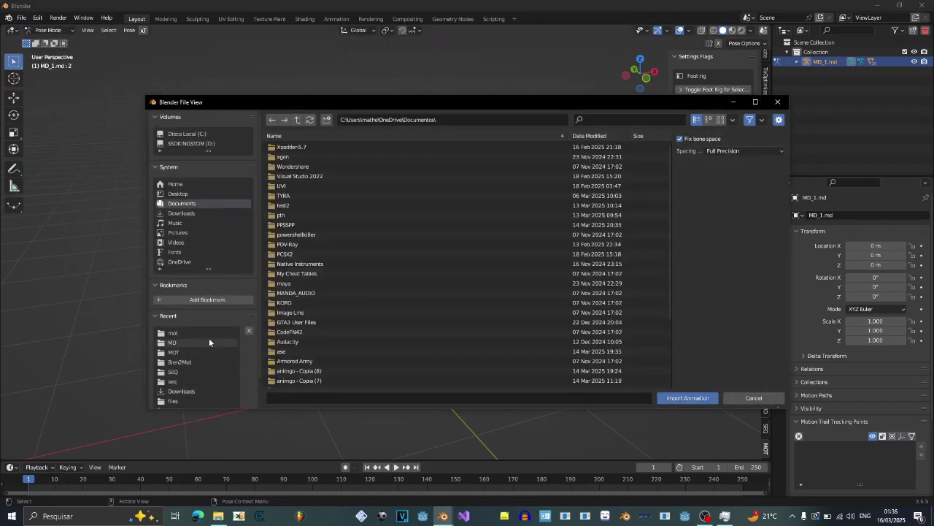
left_click(222, 351)
left_click(358, 147)
left_click(413, 224, "shift")
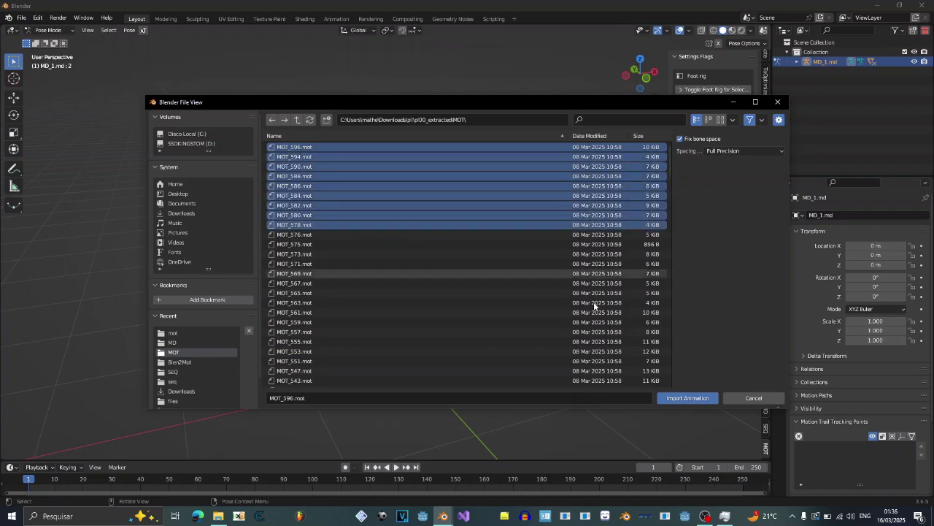
left_click(670, 397)
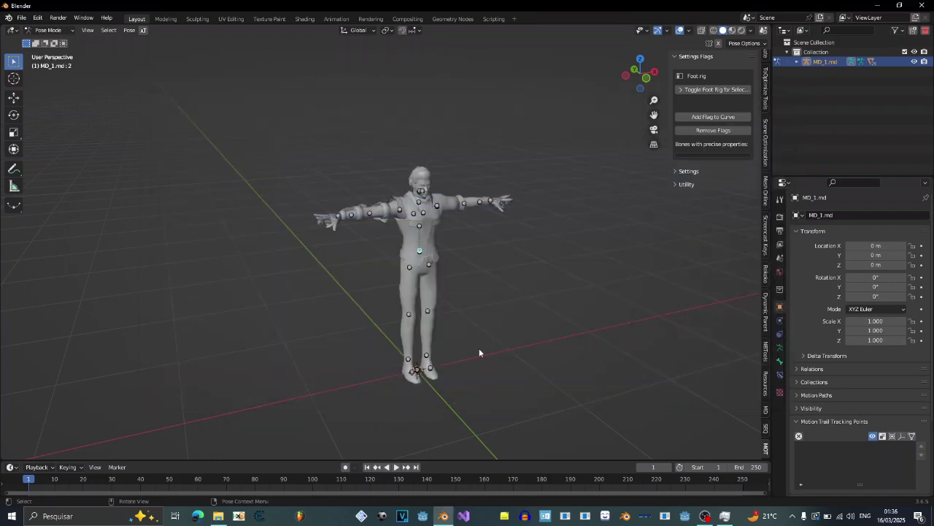
Play back the imported animation on the MD_1.md character
middle_click_drag(458, 347, 433, 352)
scroll(434, 356, "up", 3)
key("space")
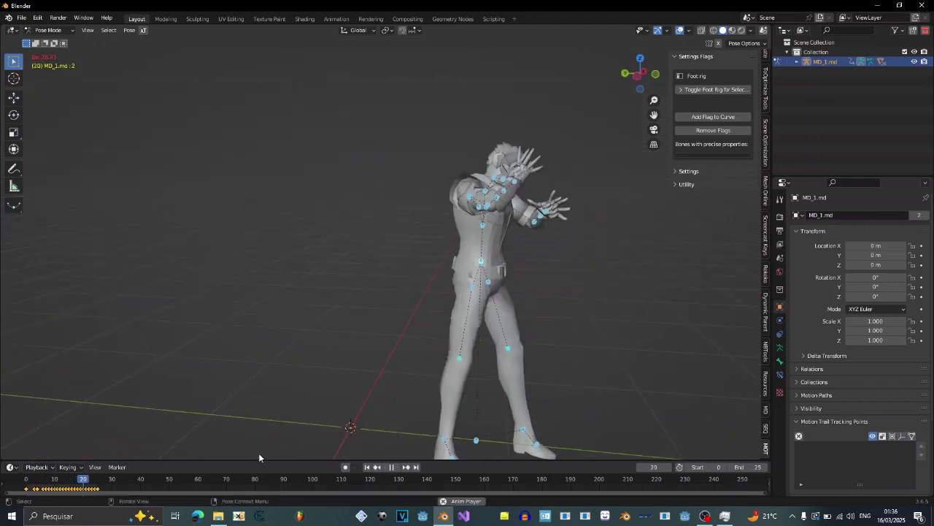
Enlarge the timeline and split off a Dope Sheet area above it, set to Action Editor mode
left_click_drag(270, 459, 272, 402)
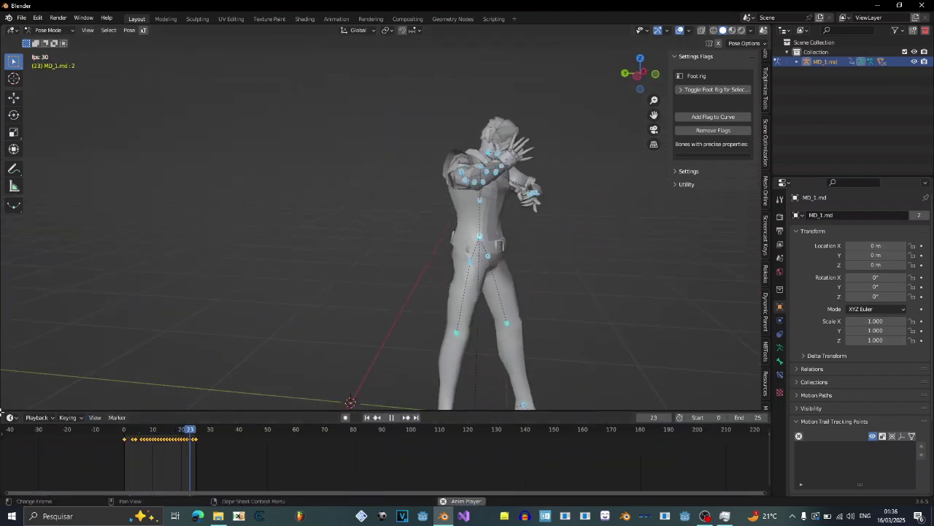
left_click(9, 406)
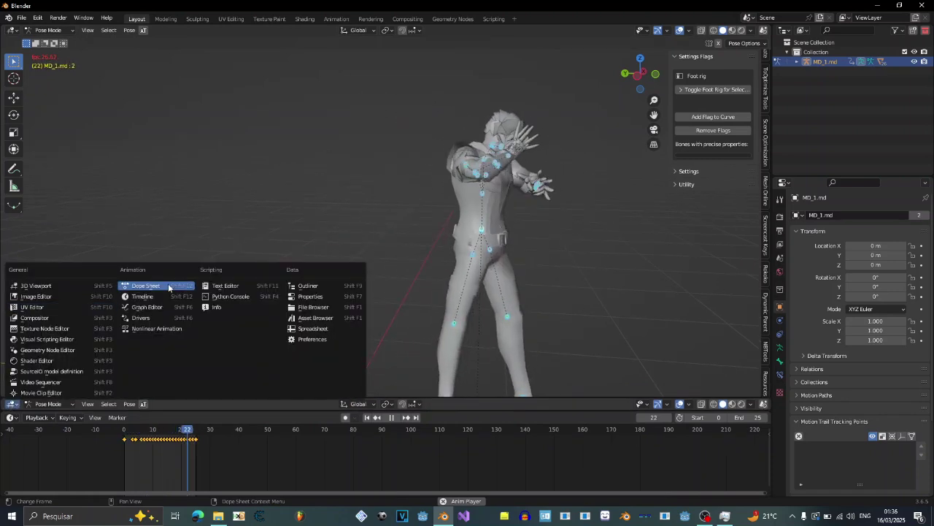
left_click(168, 283)
left_click(53, 404)
left_click(53, 426)
Preview the MOT_584.mot action on the armature, switch to MOT_594.mot and stop playback
left_click(337, 404)
left_click(419, 348)
scroll(382, 353, "down", 2)
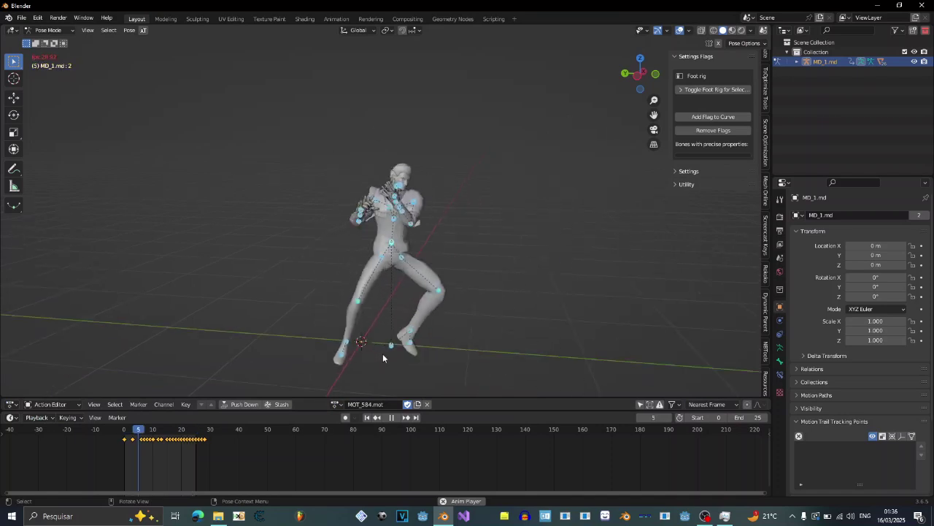
left_click(335, 403)
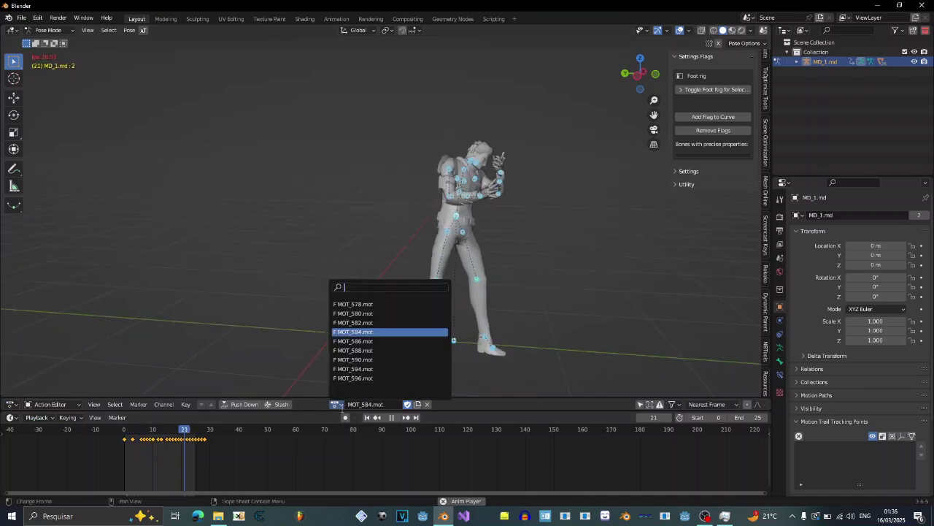
left_click(381, 365)
key("space")
Toggle the foot rig for ankle bones 25 and 21, and widen the sidebar to show the full flag list
left_click(392, 335)
scroll(393, 335, "up", 3)
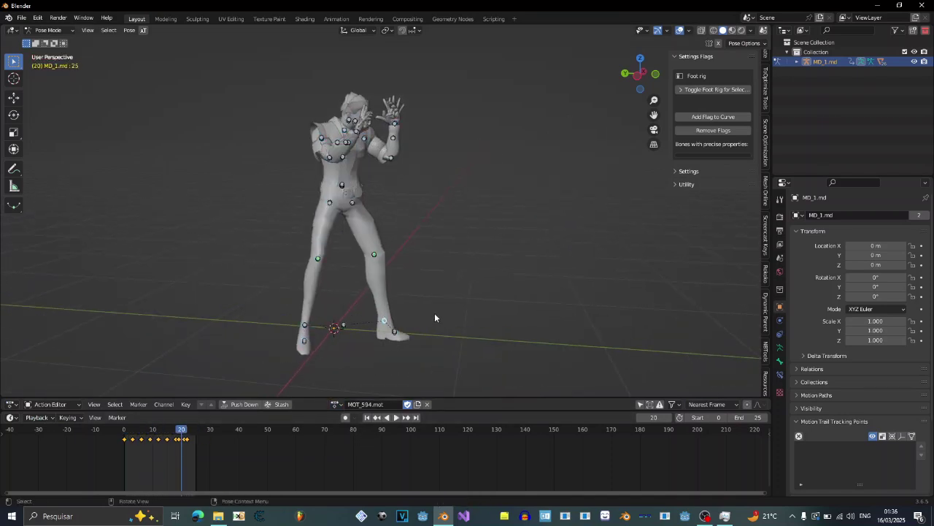
scroll(434, 314, "down", 1)
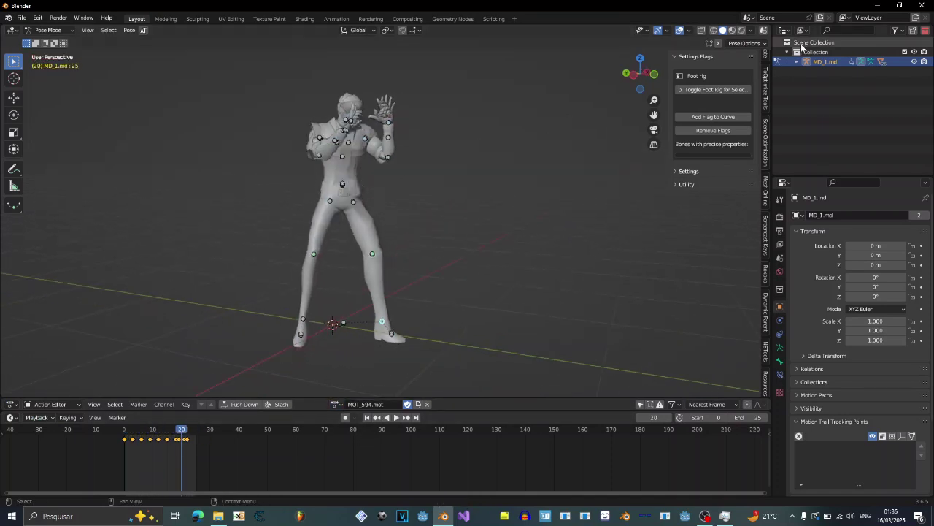
left_click(744, 90)
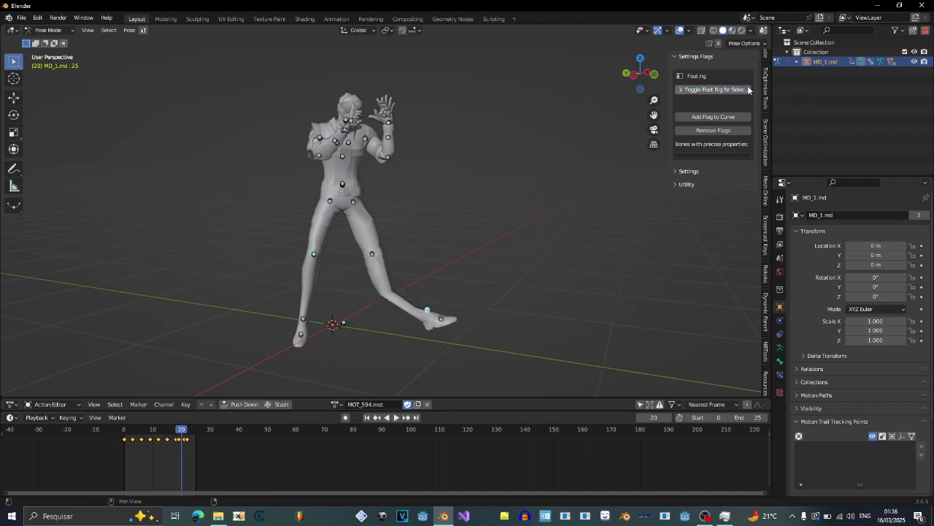
left_click(303, 320)
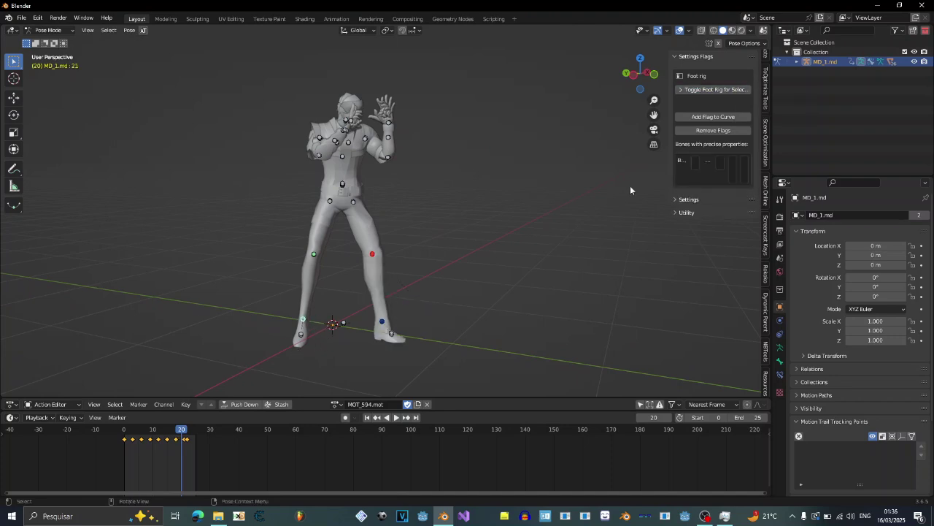
left_click(735, 89)
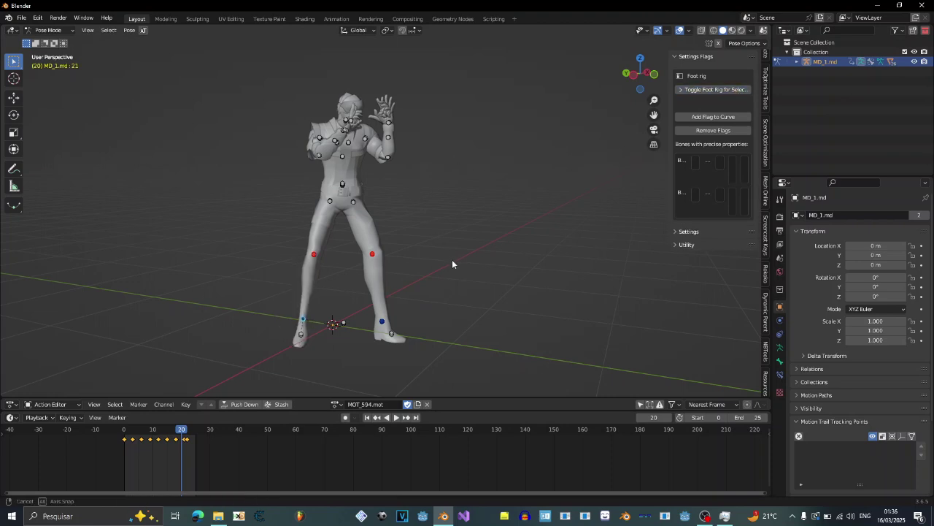
middle_click_drag(453, 261, 504, 248)
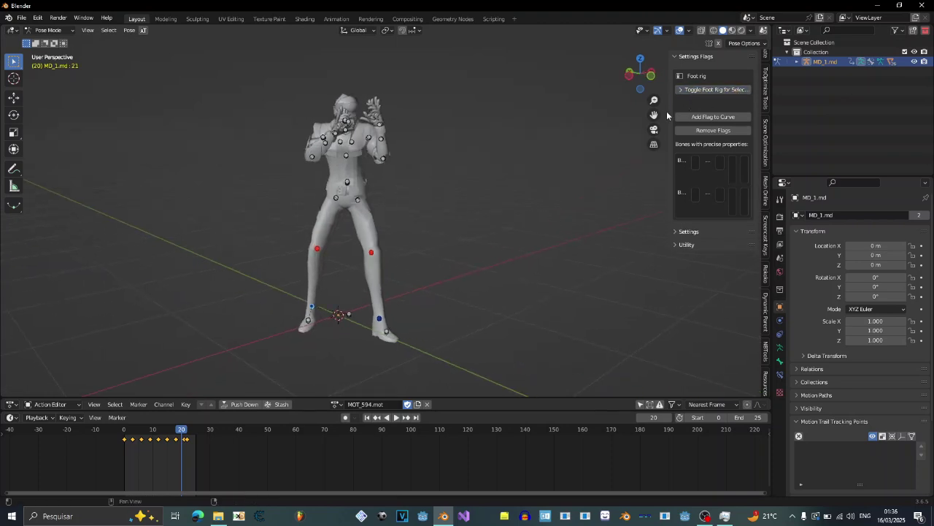
left_click_drag(672, 116, 540, 146)
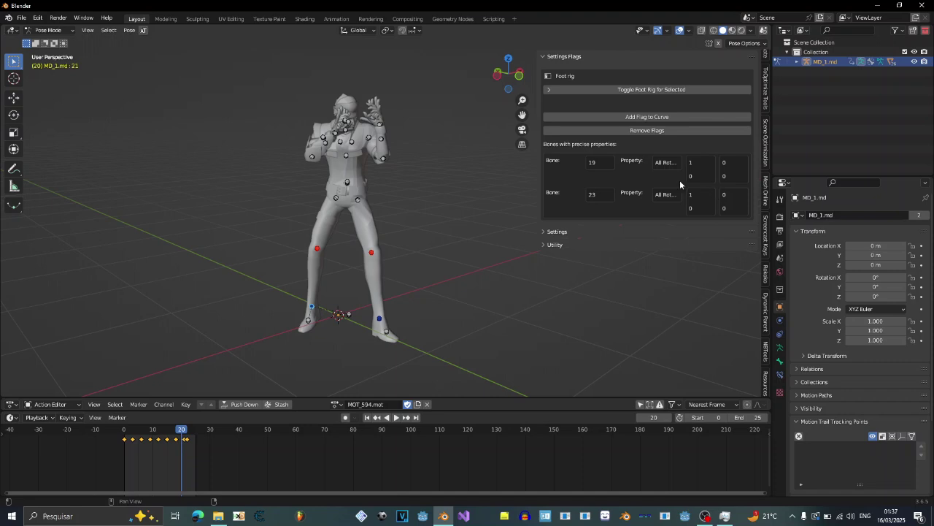
Add a Position X flag with Flag 1 set to 3 to thigh bone 23, and remove it from the list again
left_click(350, 202)
middle_click_drag(350, 203, 366, 206)
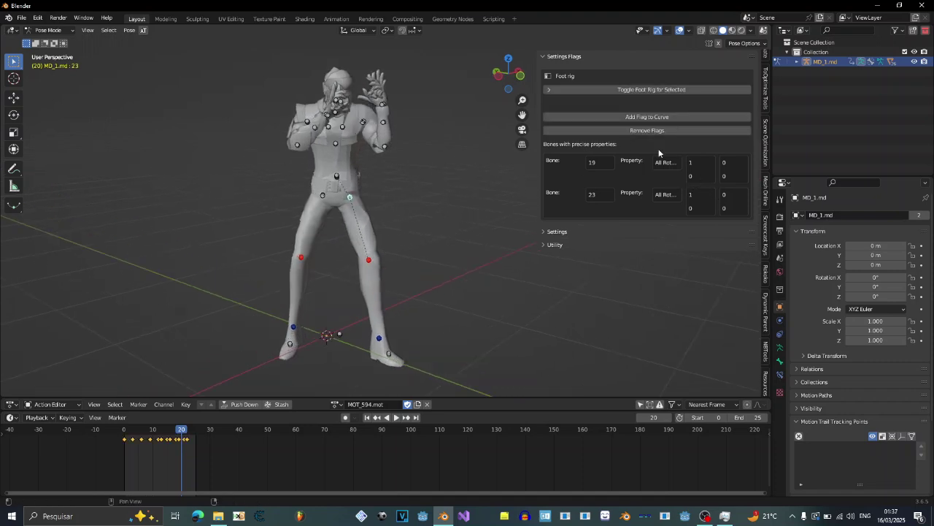
left_click(654, 119)
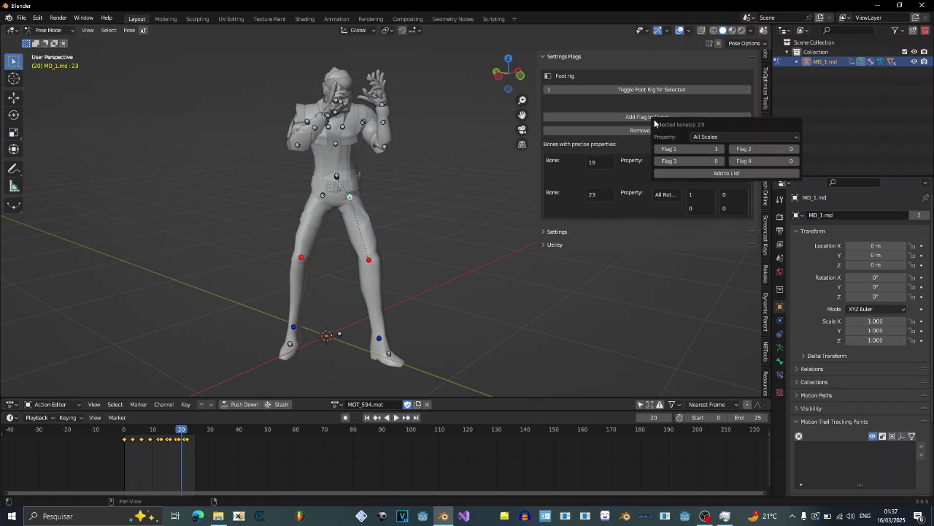
left_click(715, 141)
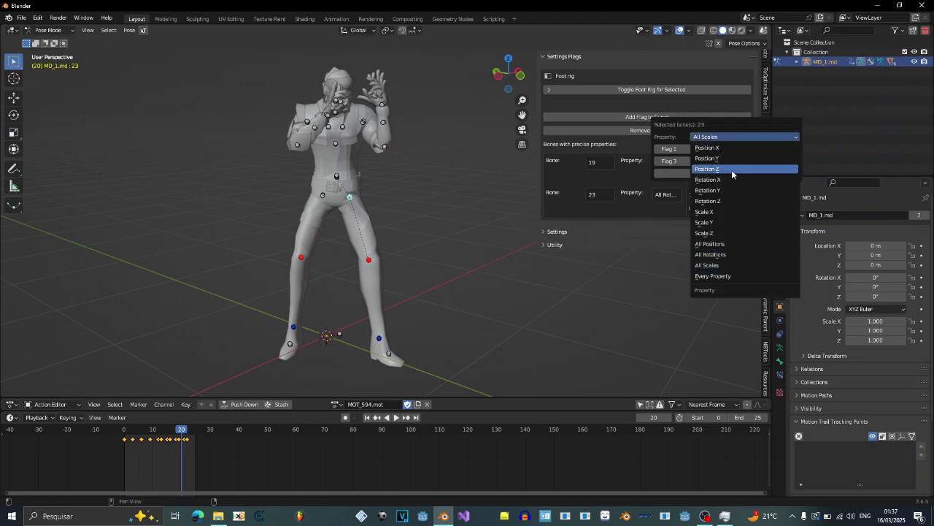
left_click(719, 148)
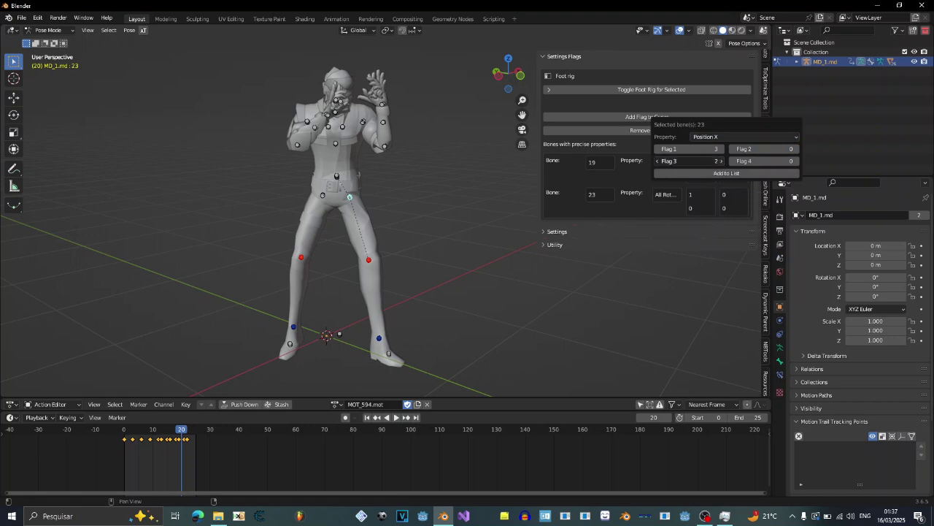
left_click(730, 173)
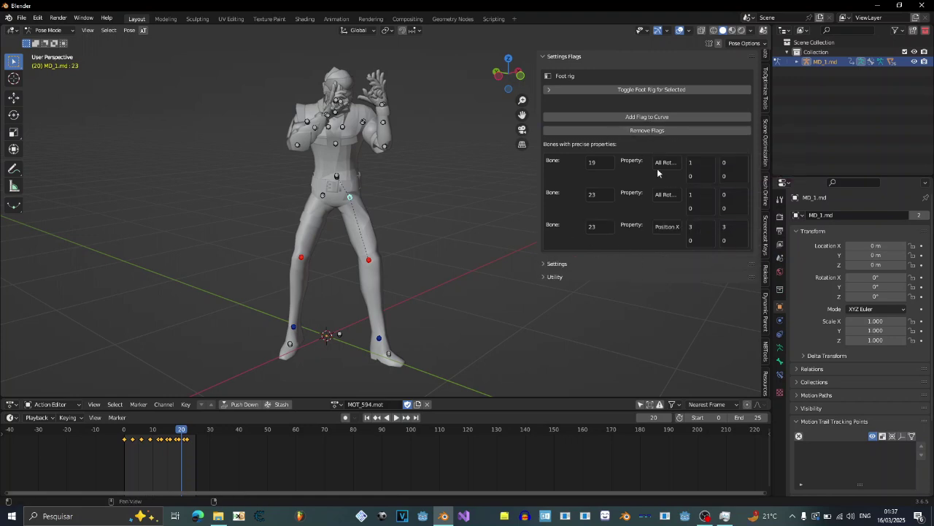
left_click(693, 129)
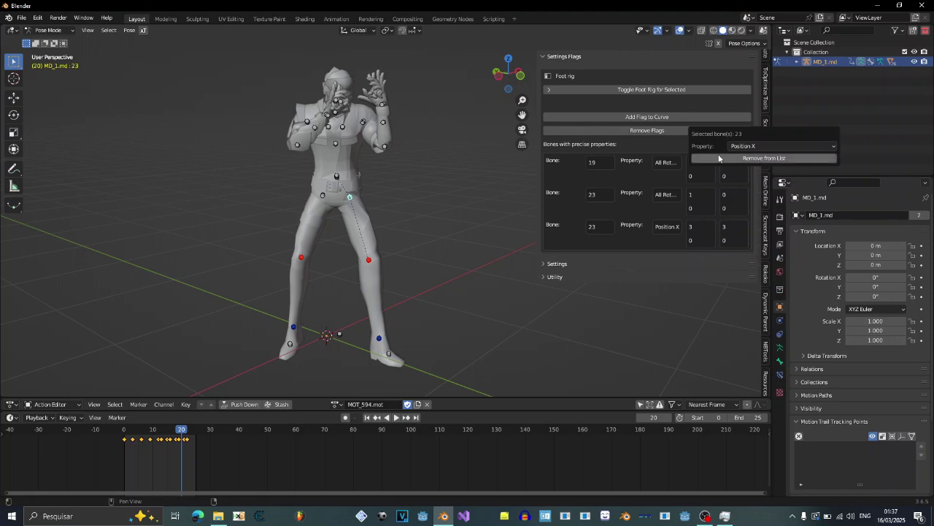
left_click(719, 158)
Play back the MOT_594.mot animation with the foot rig on both legs and stop it
scroll(349, 275, "down", 2)
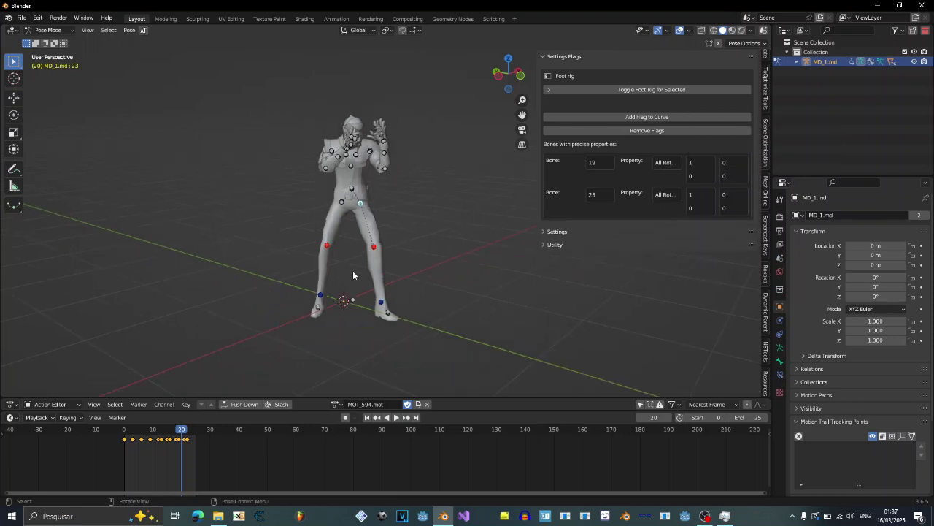
left_click(395, 417)
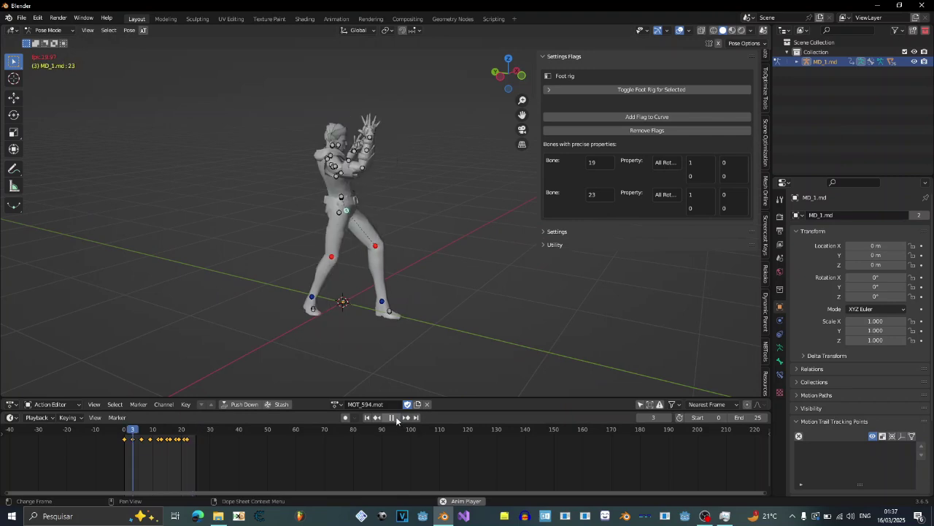
left_click(396, 418)
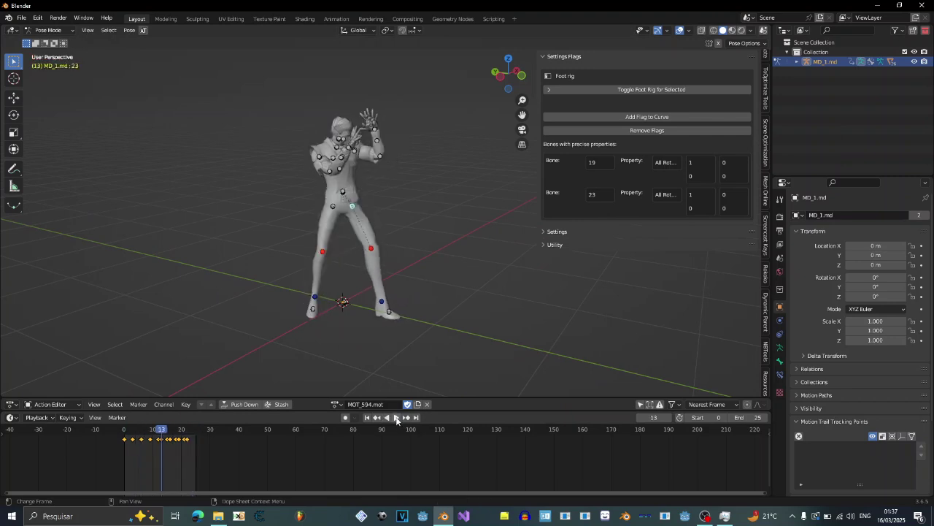
scroll(511, 292, "up", 1)
Collapse the flag settings, expand the general MOT settings, and switch MOT Loops on and off again
left_click(569, 56)
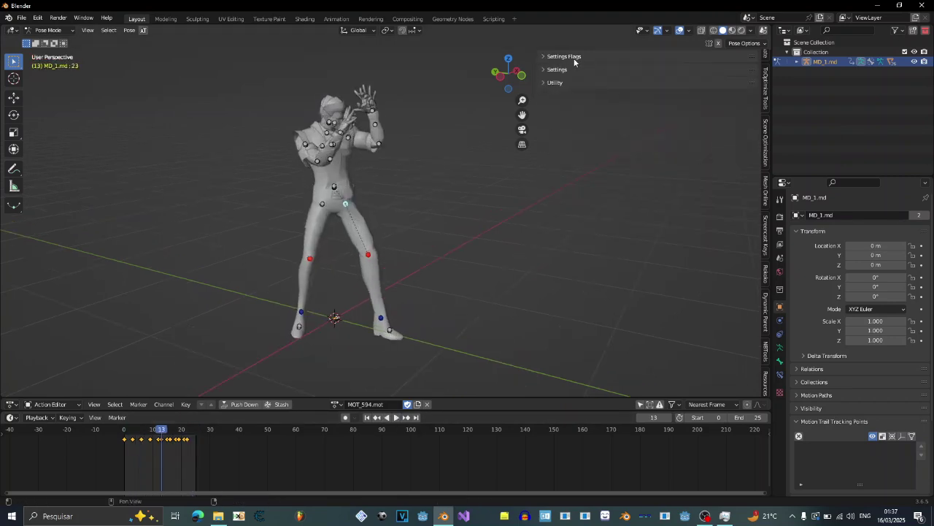
left_click(586, 70)
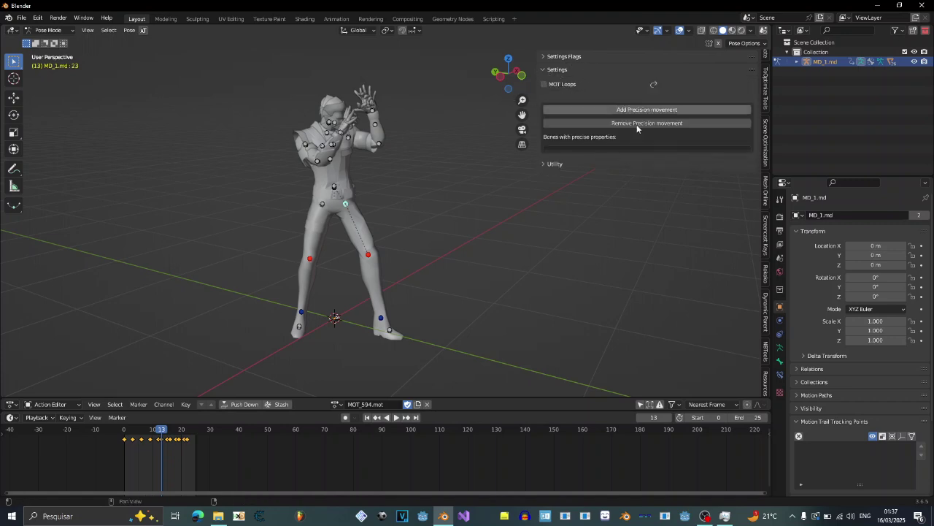
left_click(558, 83)
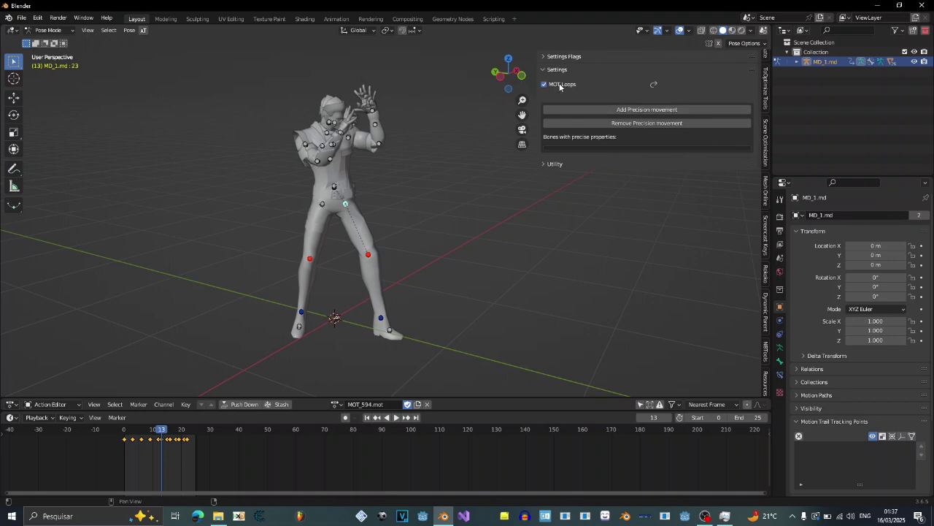
left_click(585, 83)
Select knee bone 24 and review the property choices for adding precision movement
left_click(369, 254)
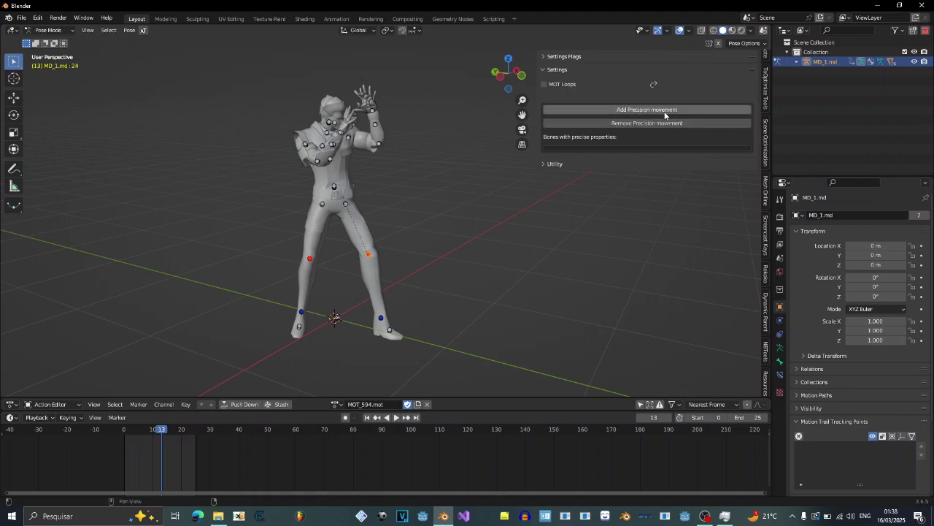
left_click(665, 111)
left_click(719, 129)
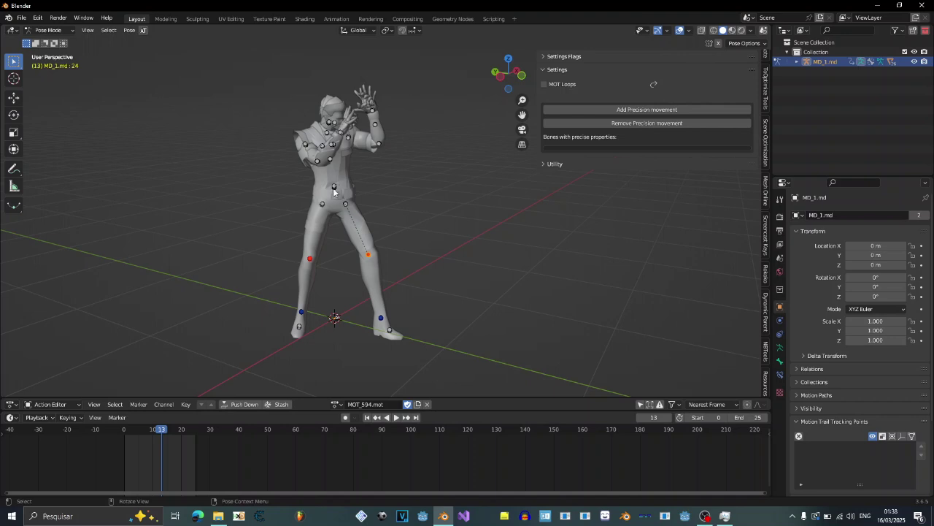
Add precision movement for All Positions to waist bone 1 and remove it from the list again
left_click(780, 361)
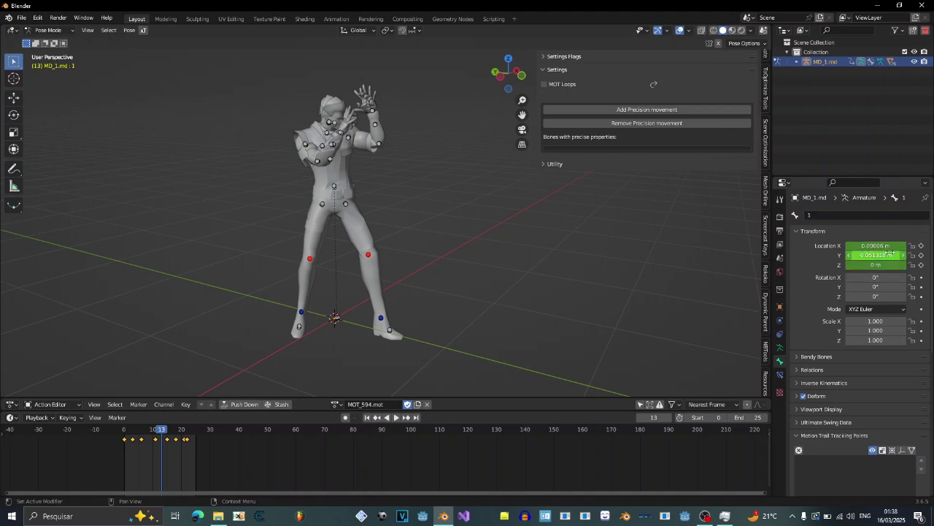
left_click(655, 112)
left_click(706, 127)
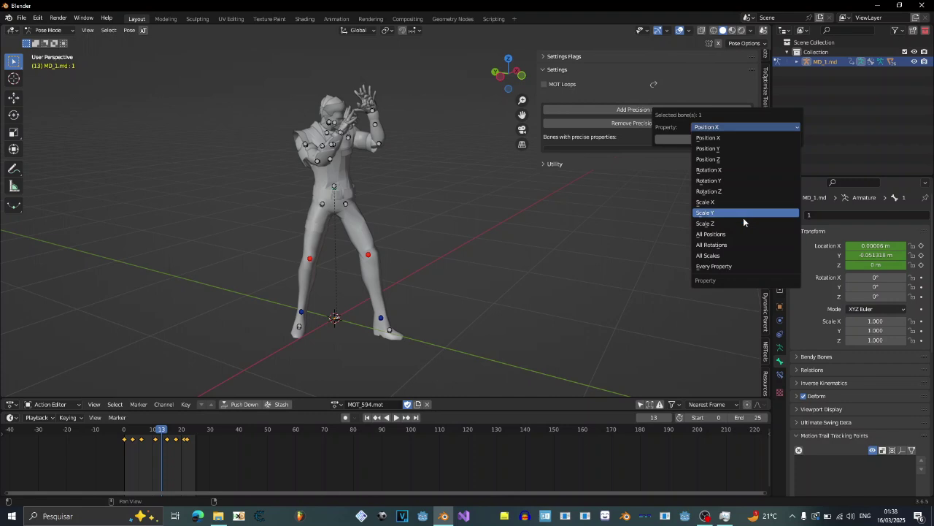
left_click(715, 234)
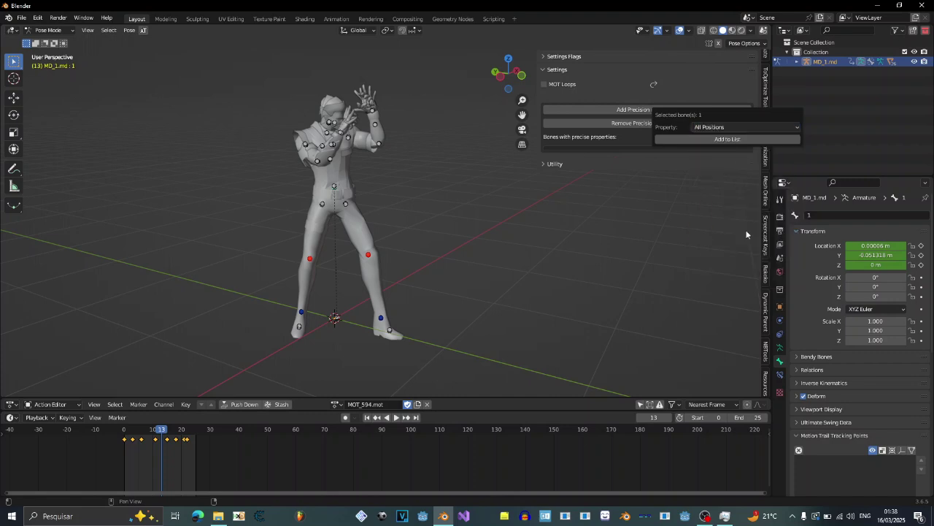
left_click(718, 140)
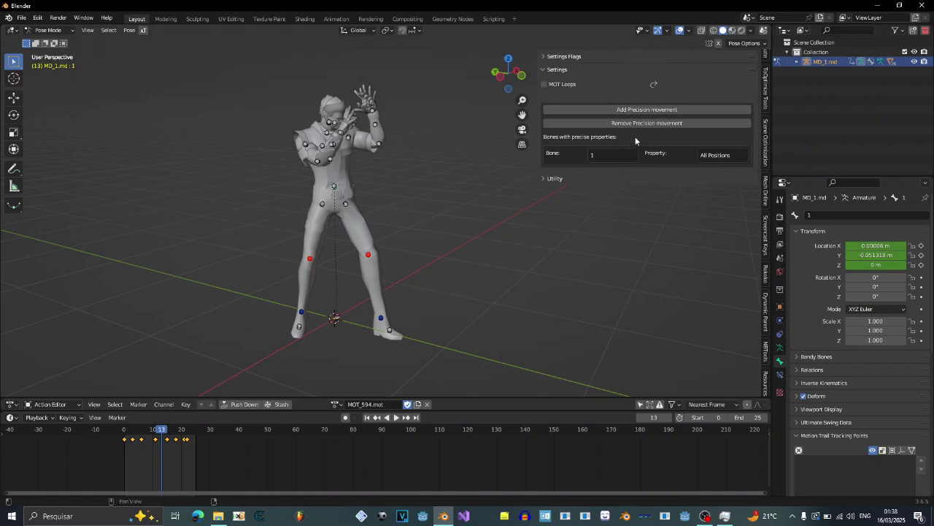
left_click(660, 122)
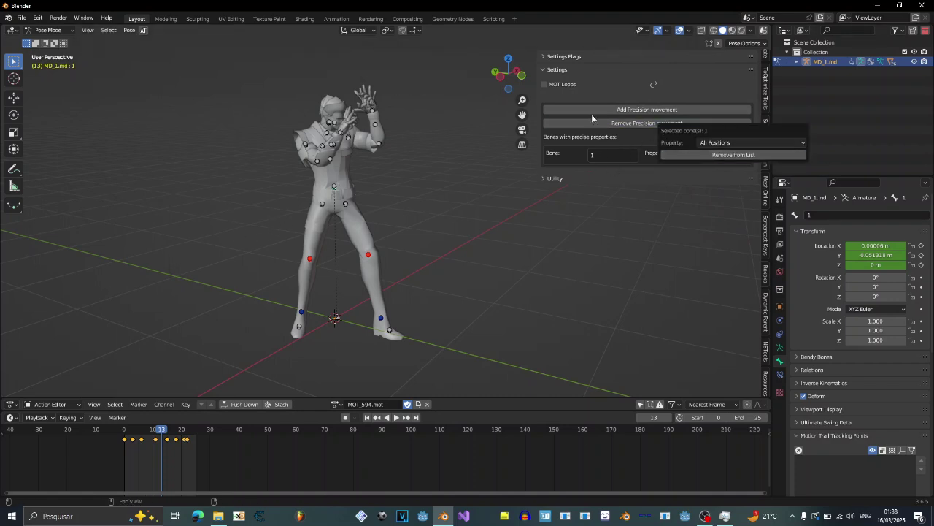
left_click(691, 151)
Try Every Property as the precision movement choice for bone 1 without adding it, and collapse the MOT settings
left_click(643, 110)
left_click(684, 124)
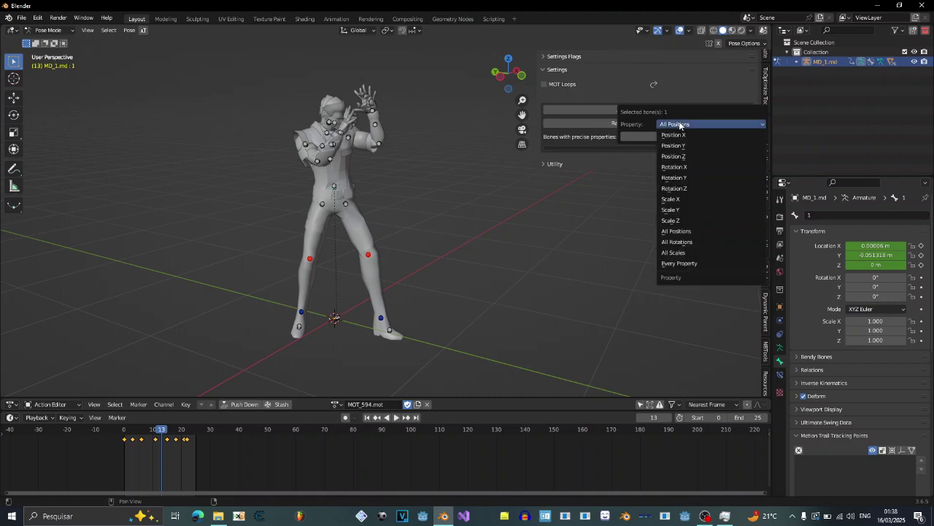
left_click(710, 263)
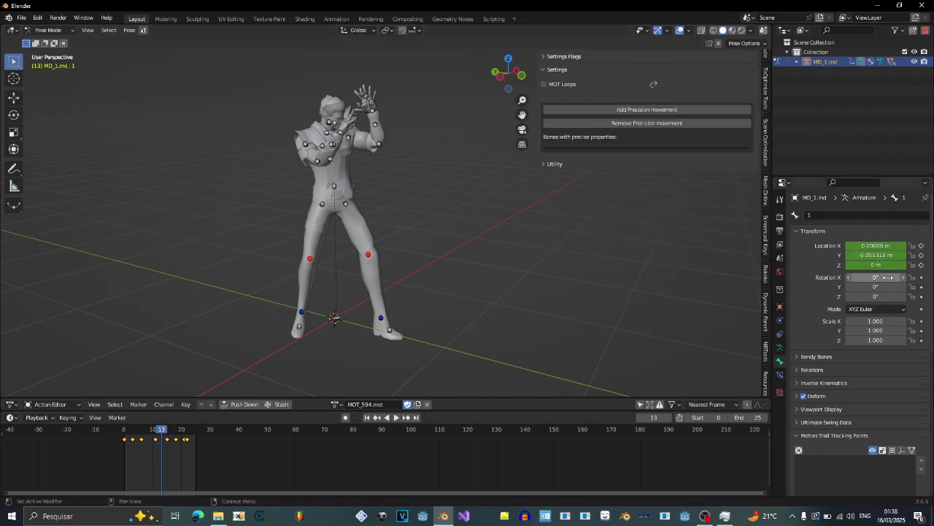
left_click(635, 123)
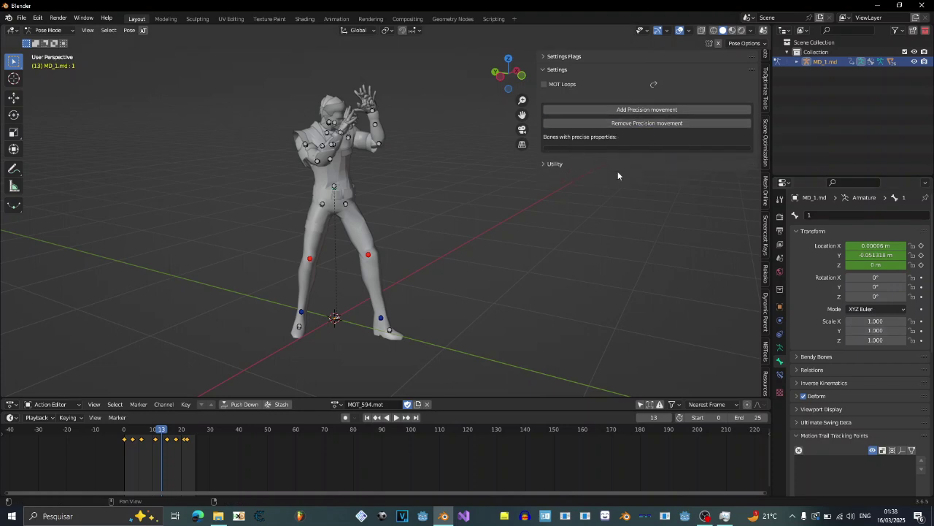
left_click(559, 69)
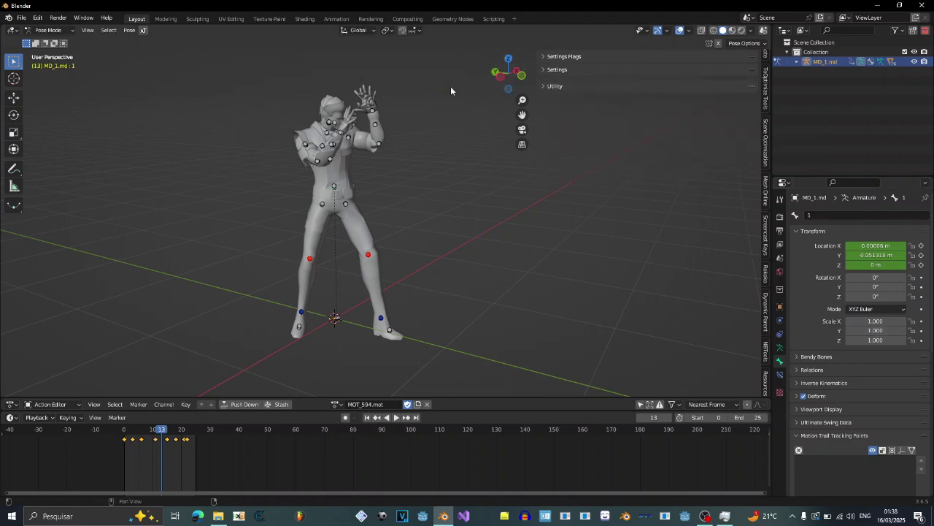
Expand the MOT utility tools and select all bones of the armature
left_click(579, 83)
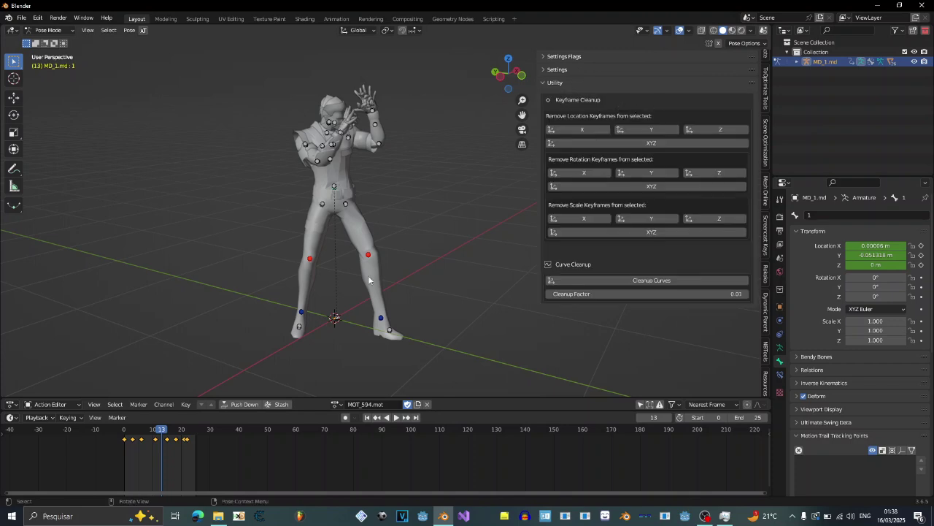
middle_click_drag(370, 276, 430, 248)
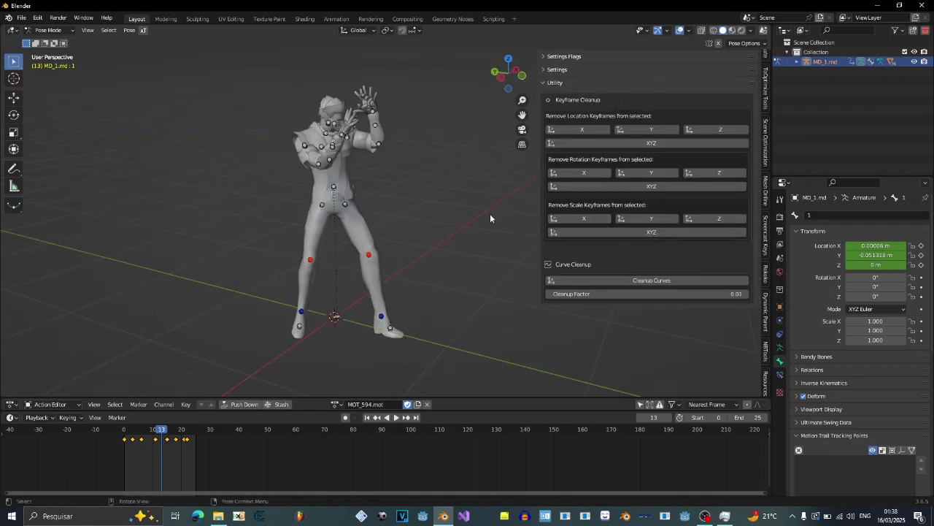
key("a")
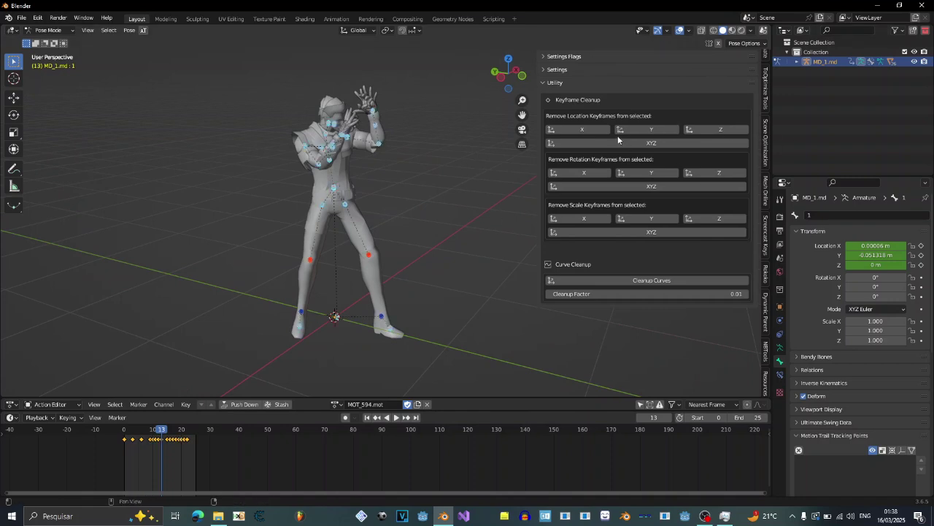
Try removing the X location, all location and all rotation keyframes from the selected bones during playback, and undo the removals
left_click(598, 130)
key("space")
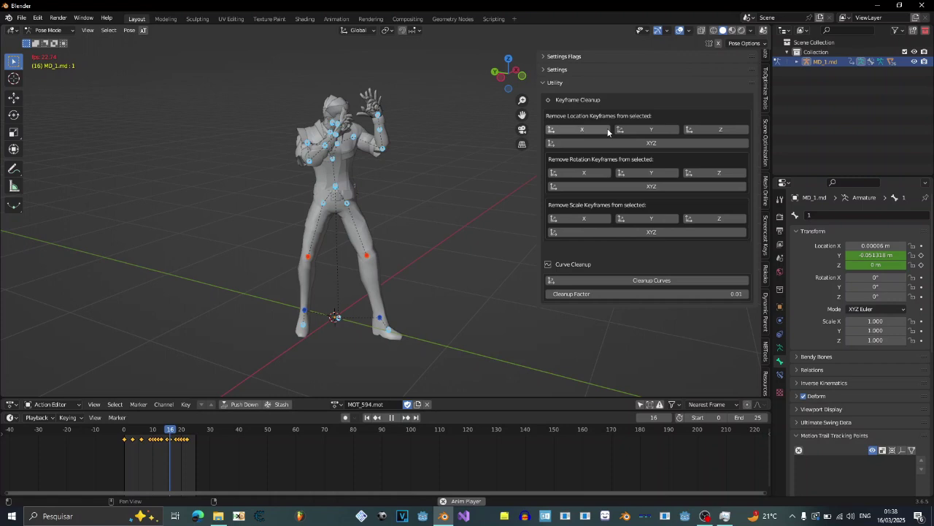
left_click(662, 146)
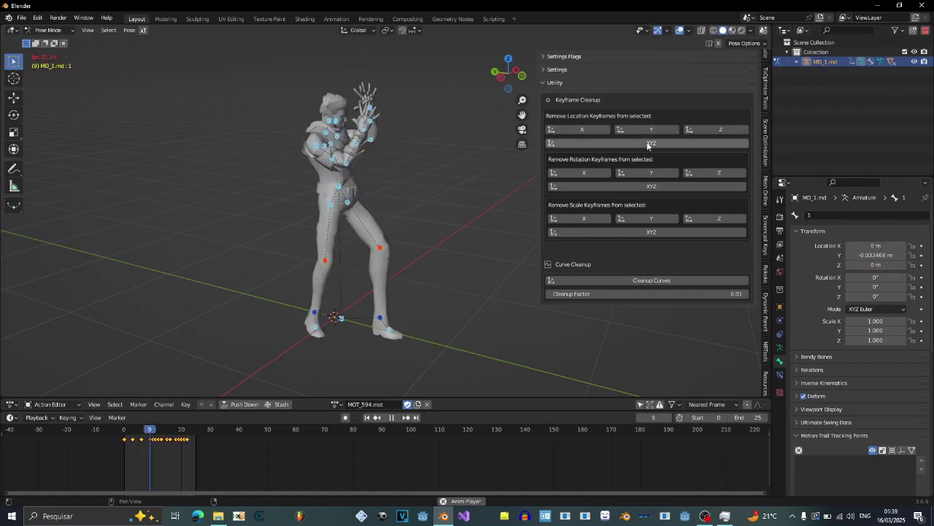
left_click(647, 186)
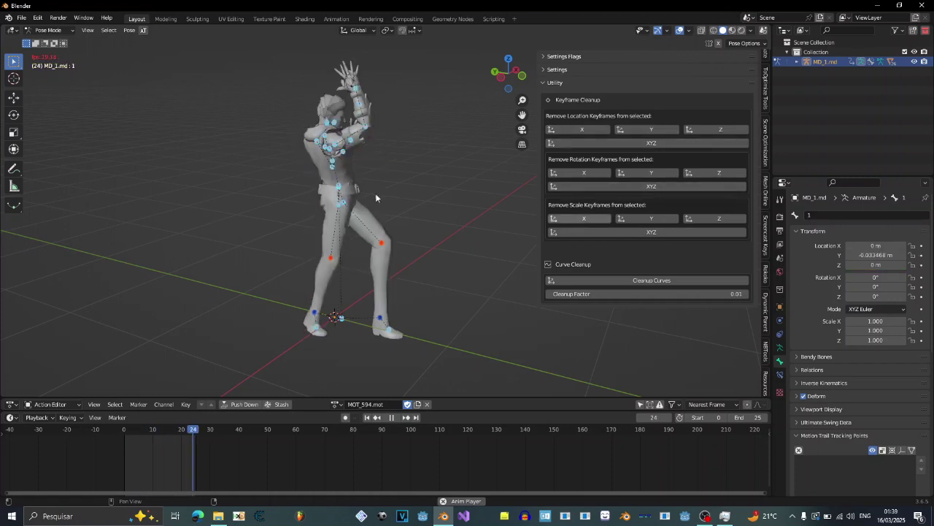
key("ctrl+z")
key("ctrl+z")
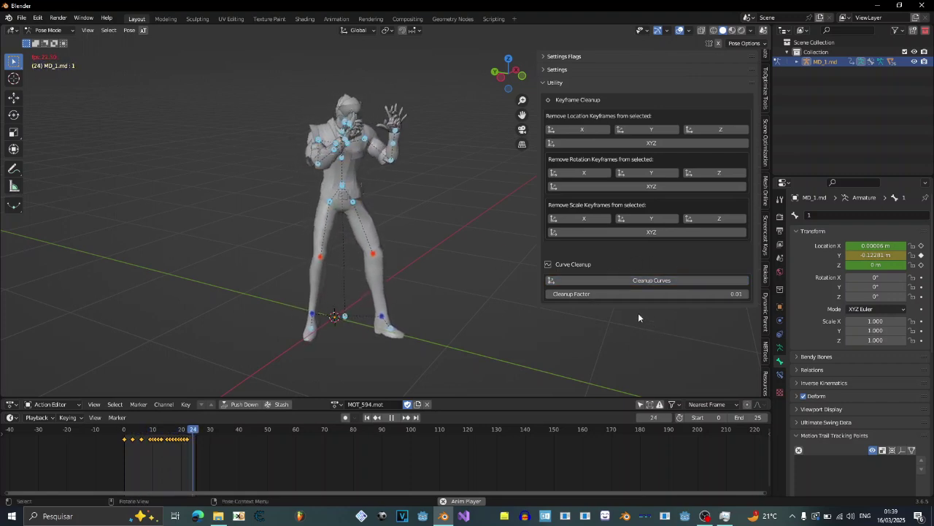
Clean up the curves of all selected bones with a cleanup factor of 1 and inspect the remaining keyframes during playback
left_click(573, 295)
type("1")
key("Return")
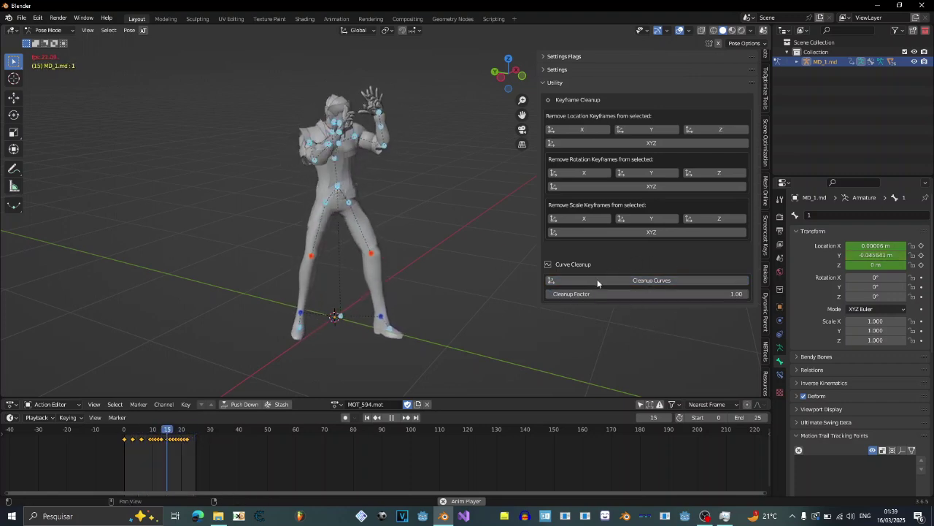
left_click(599, 280)
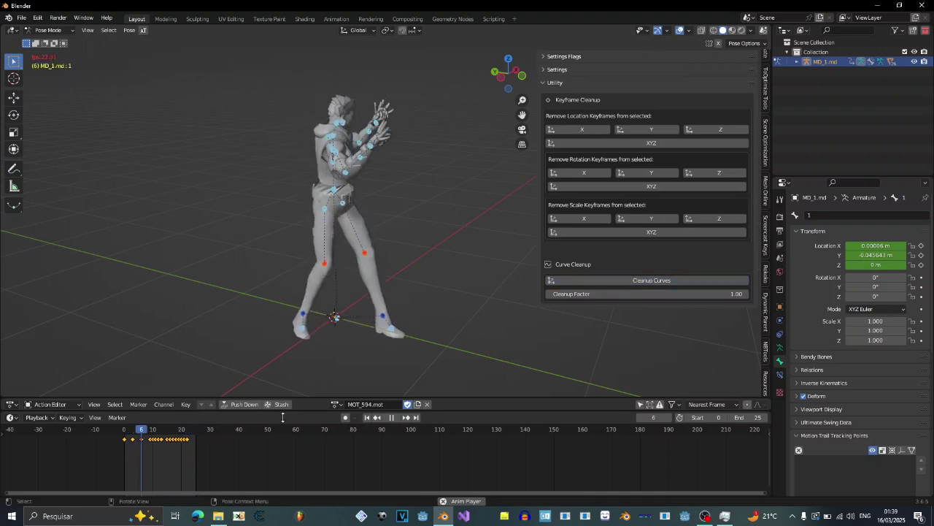
middle_click_drag(317, 435, 478, 449)
scroll(357, 445, "up", 3)
middle_click_drag(356, 445, 339, 465)
key("space")
key("space")
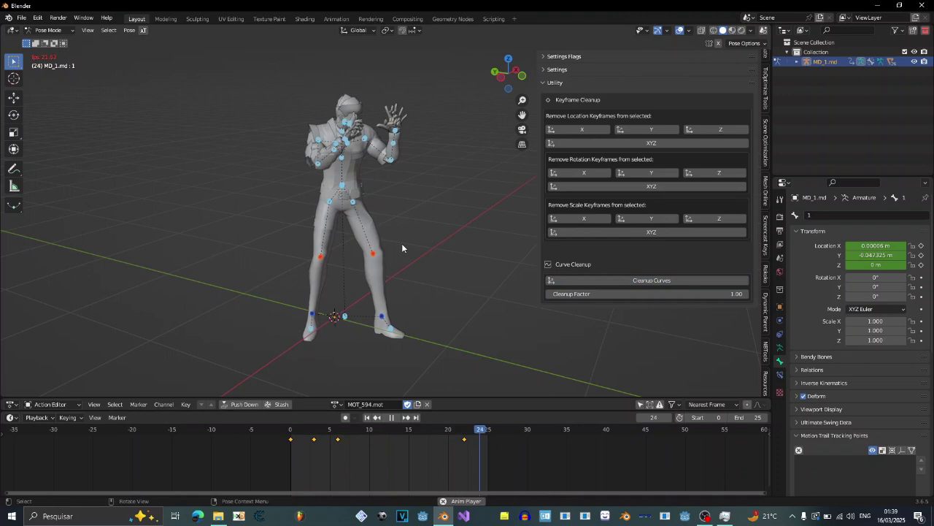
Stop playback, undo the curve cleanup and the cleanup factor change, and play the animation with its original keyframes
key("space")
key("ctrl+z")
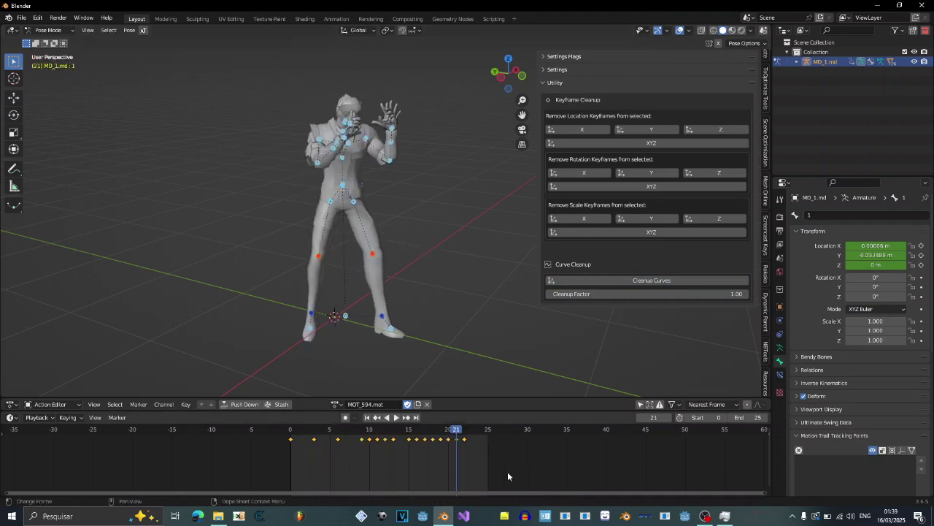
scroll(507, 471, "down", 2)
key("space")
scroll(490, 471, "up", 2)
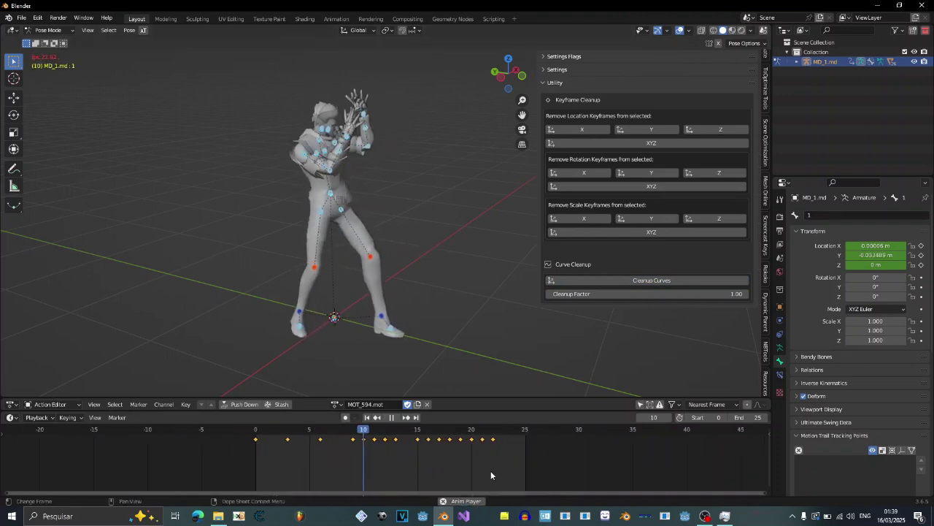
key("space")
key("ctrl+z")
scroll(462, 466, "down", 3)
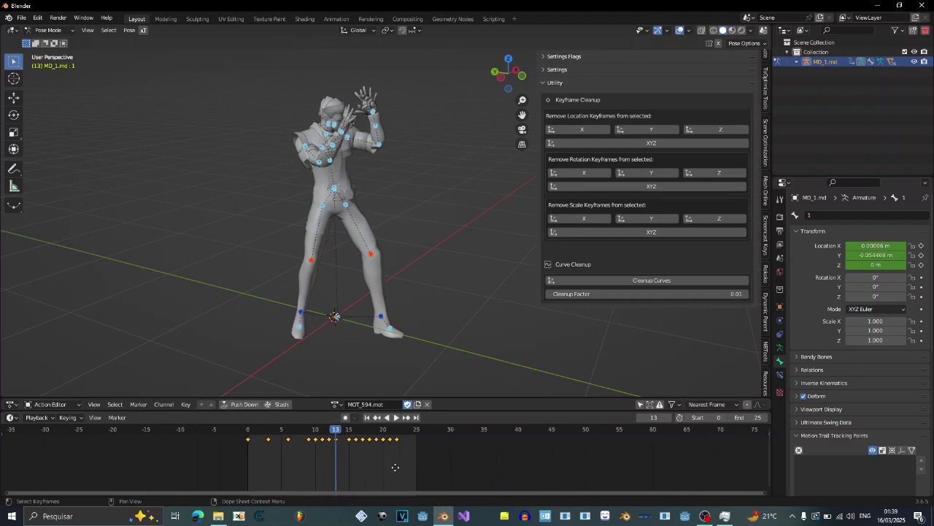
Open the God Hand Mot export, review its allowed curve properties and movement threshold, and cancel the export
left_click(21, 18)
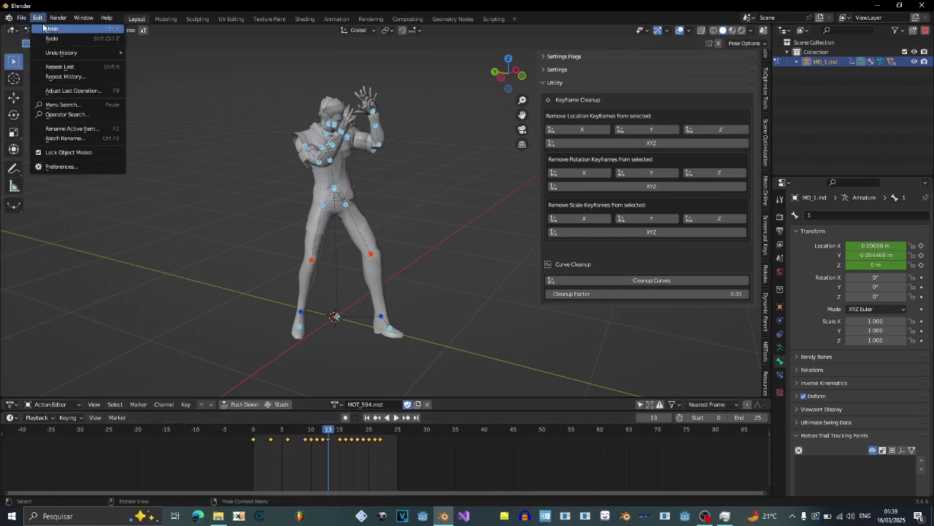
left_click(21, 17)
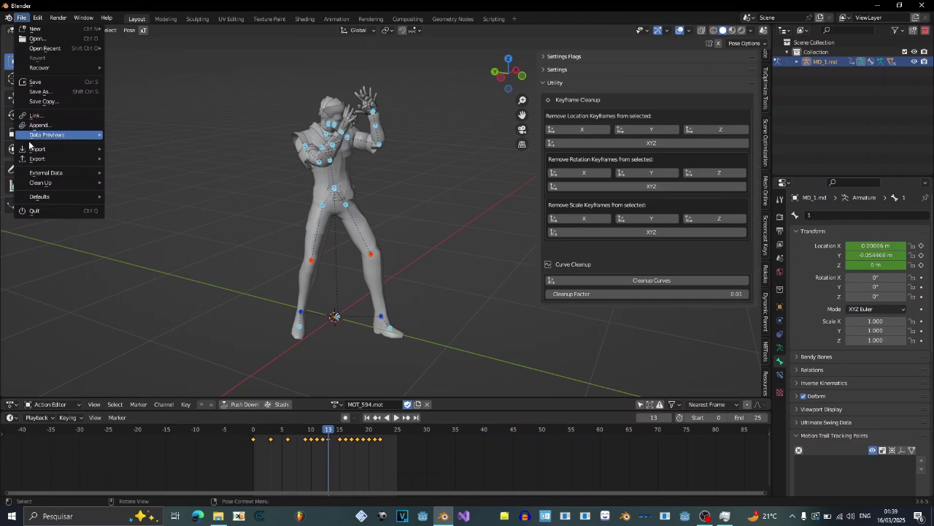
mouse_move(37, 160)
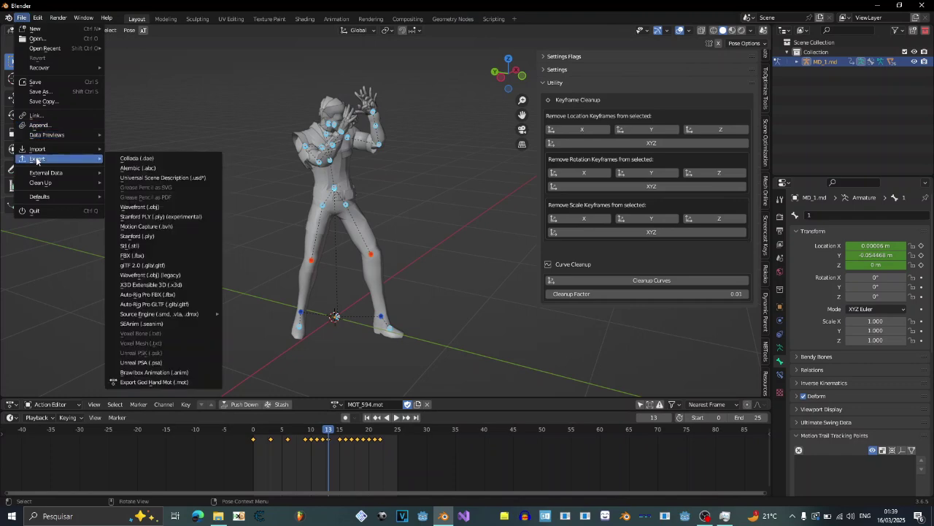
left_click(186, 381)
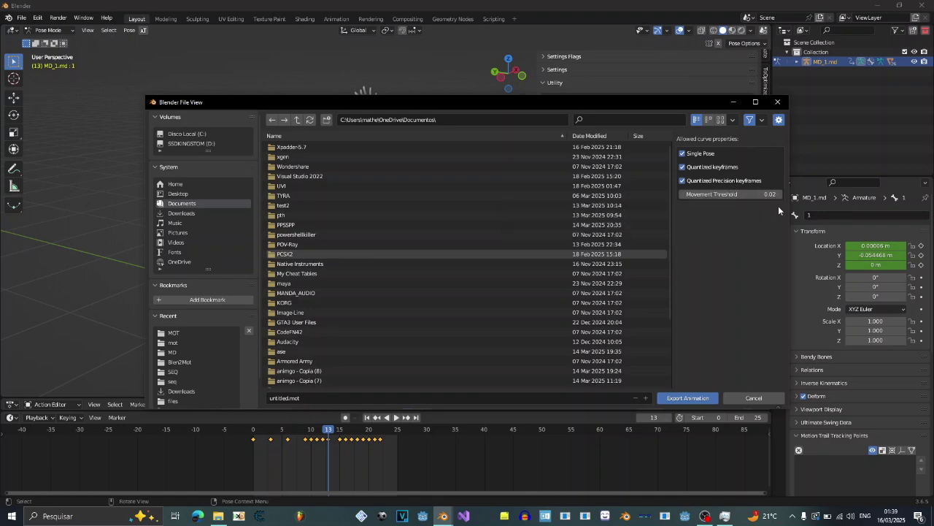
left_click(774, 398)
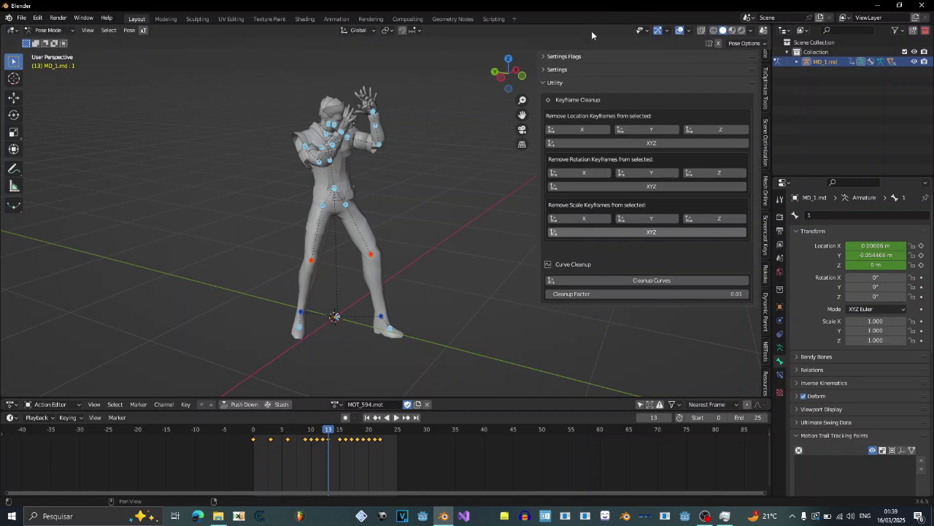
Play the MOT_594.mot animation repeatedly, selecting thigh bone 23 in between, and return the playhead to frame 0
key("space")
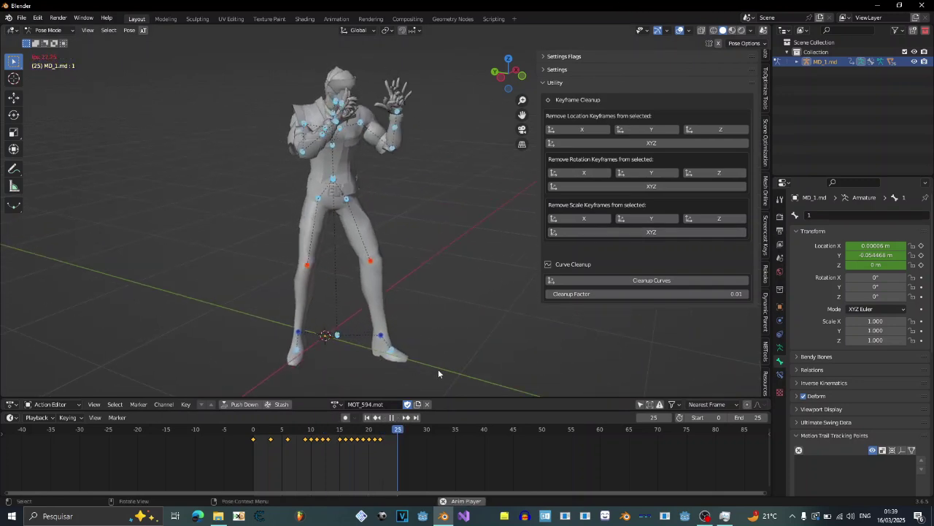
key("space")
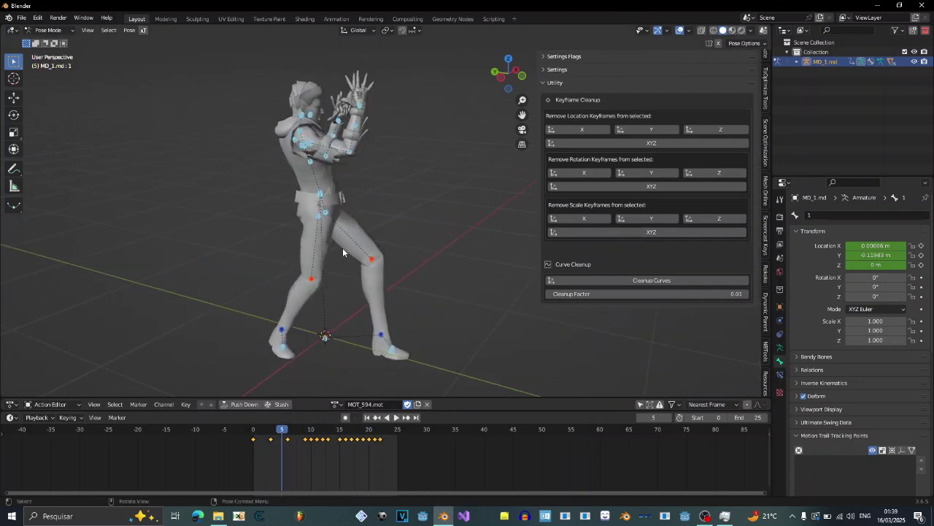
left_click(339, 217)
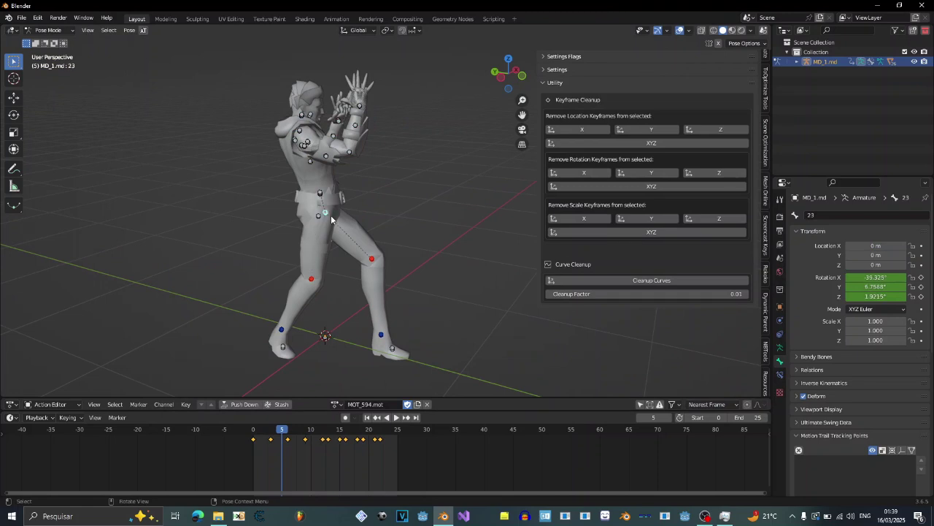
key("space")
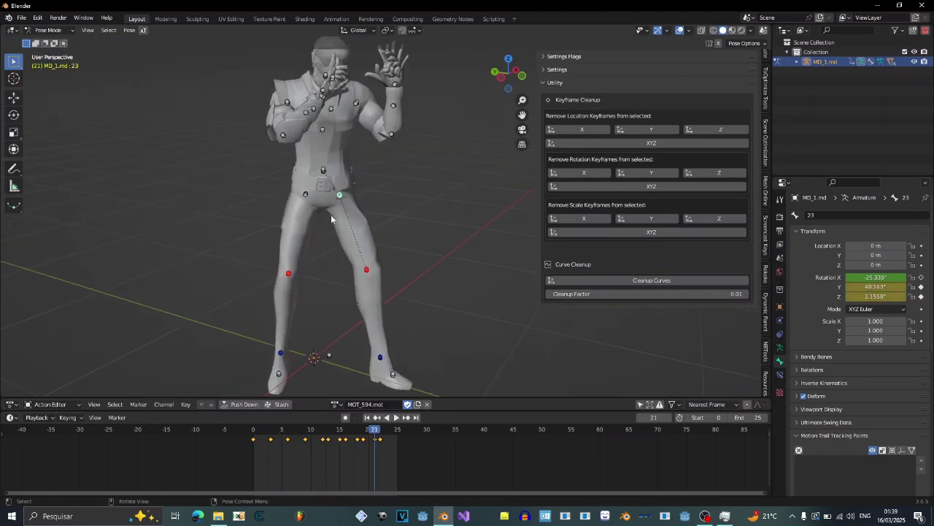
key("space")
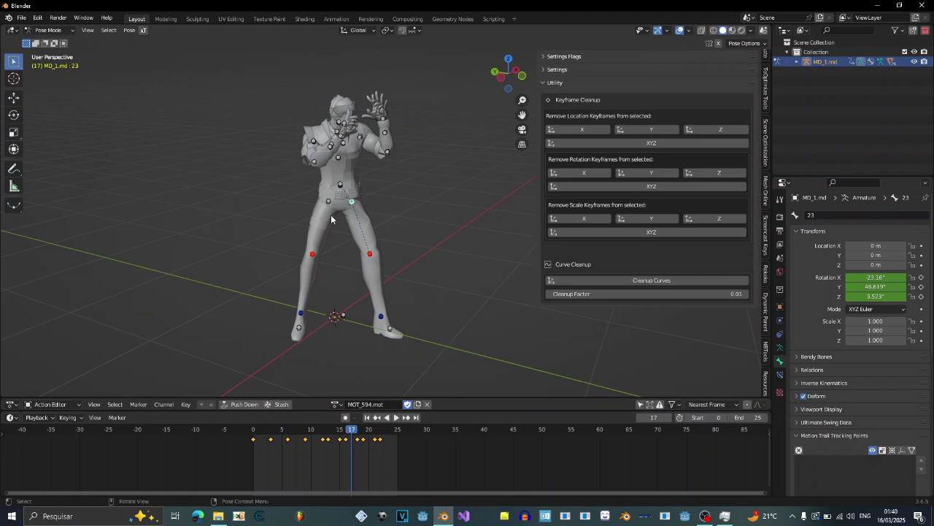
key("space")
key("space")
key("space")
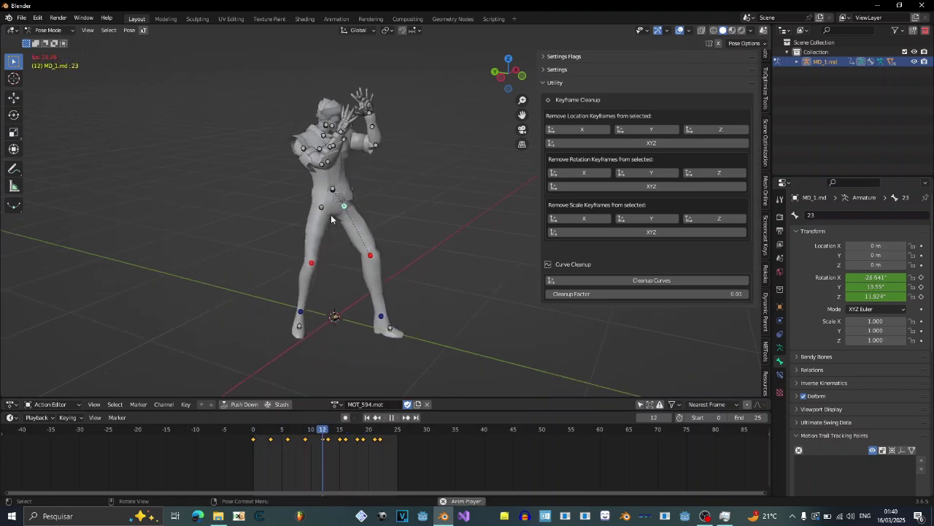
key("space")
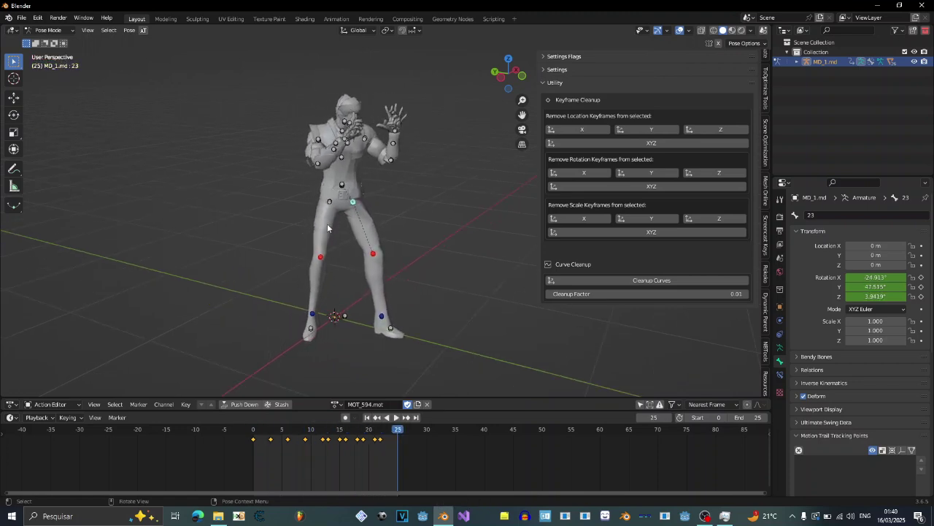
mouse_move(255, 431)
left_mouse_down()
mouse_move(405, 442)
mouse_move(241, 438)
left_mouse_up()
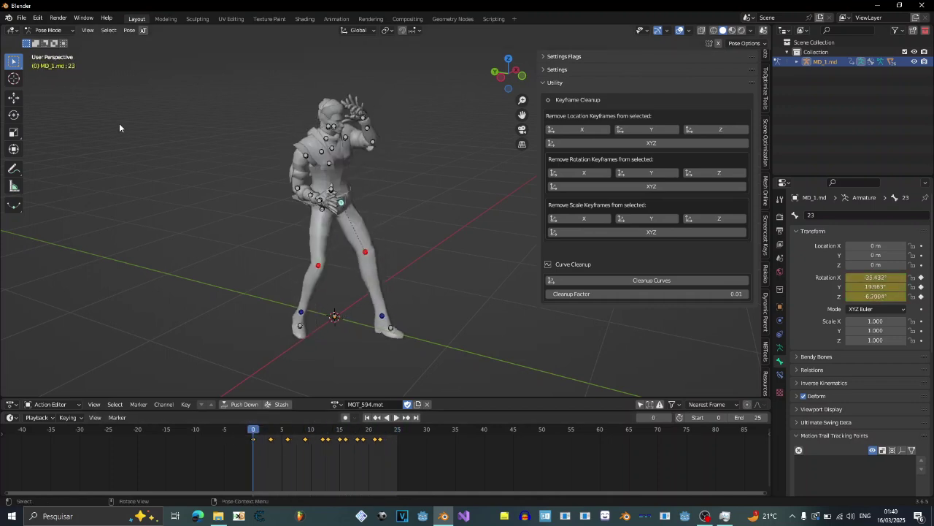
Install the Blen2SEQ.py add-on from the tutorial's seq folder and enable it
left_click(34, 16)
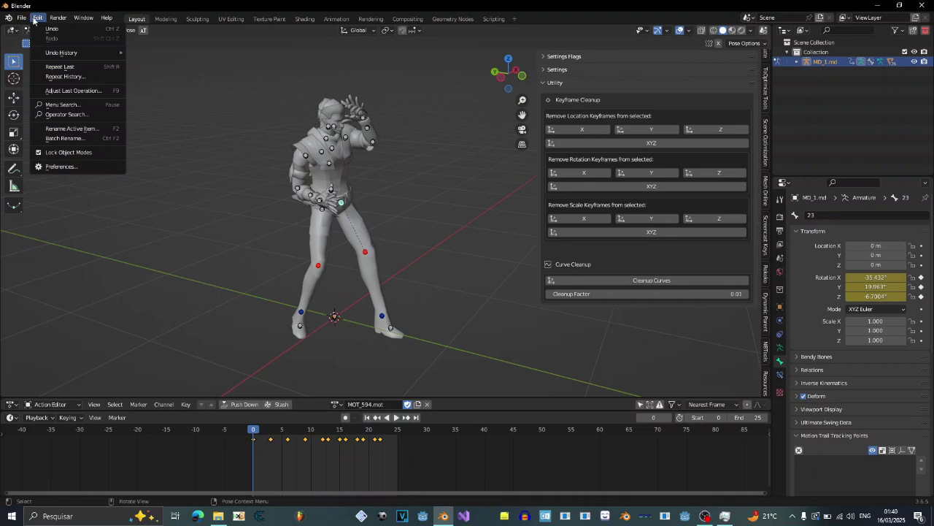
left_click(71, 167)
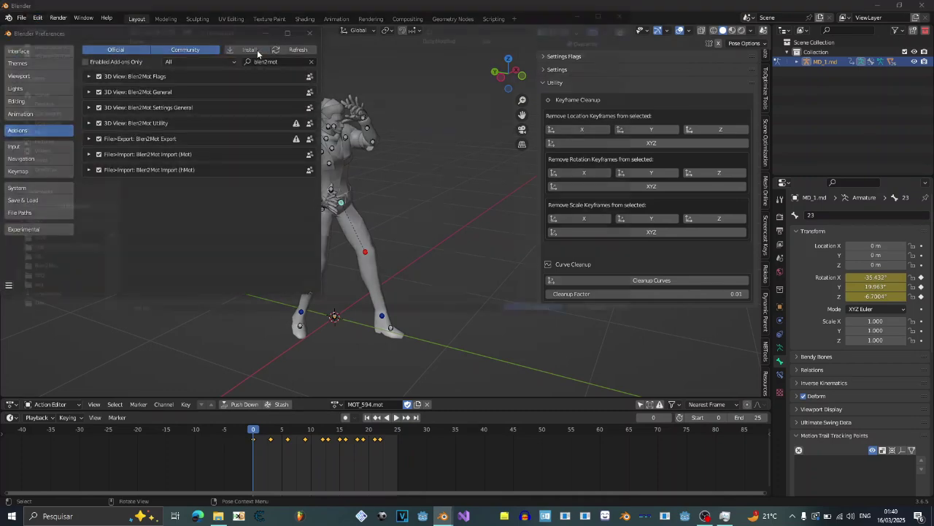
left_click(252, 50)
left_click(154, 28)
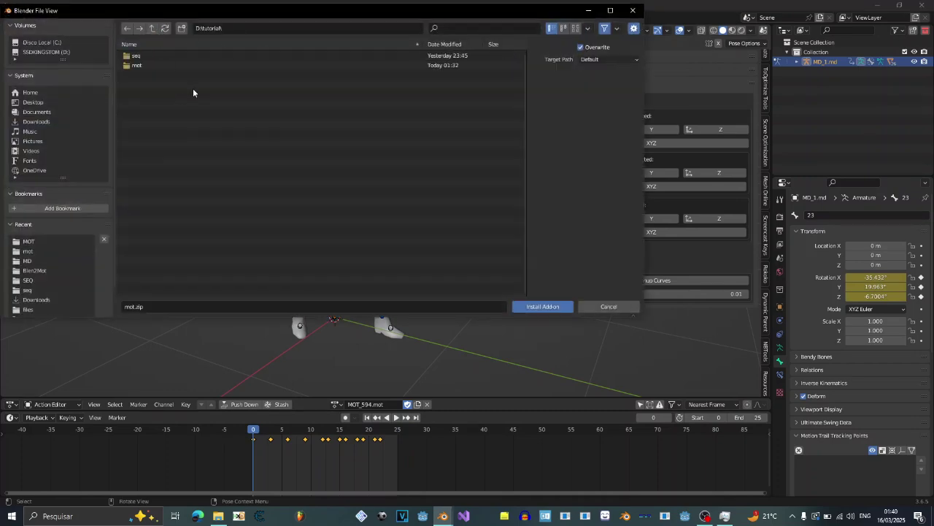
double_click(166, 61)
left_click(168, 55)
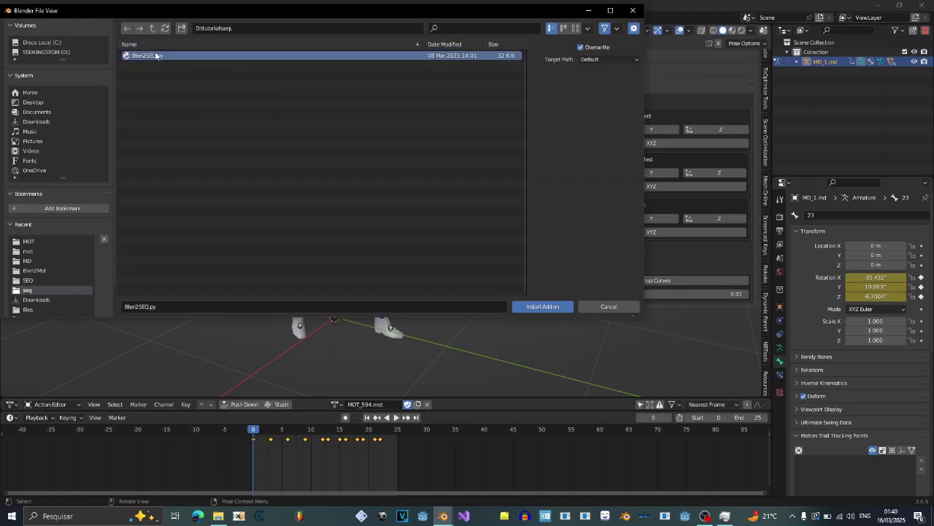
double_click(157, 54)
left_click(99, 76)
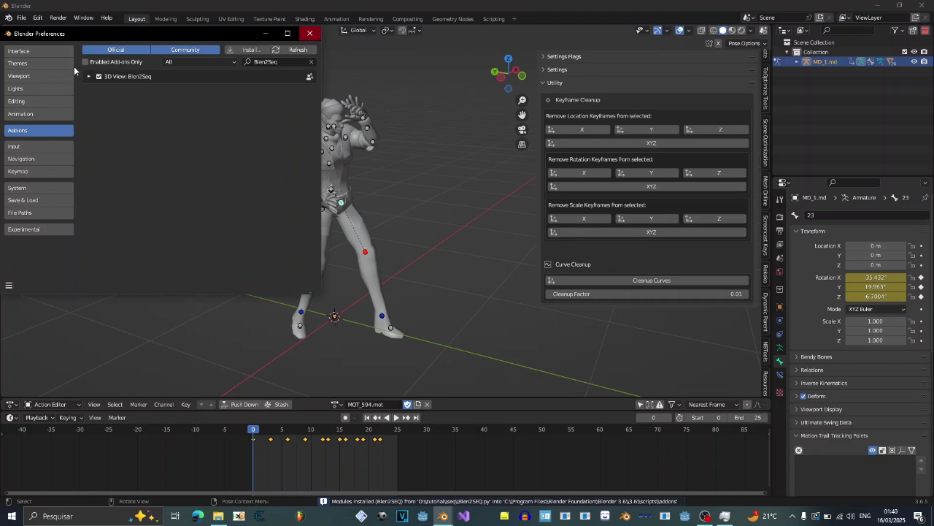
Review the Blen2Seq add-on's details and close the preferences
left_click(88, 76)
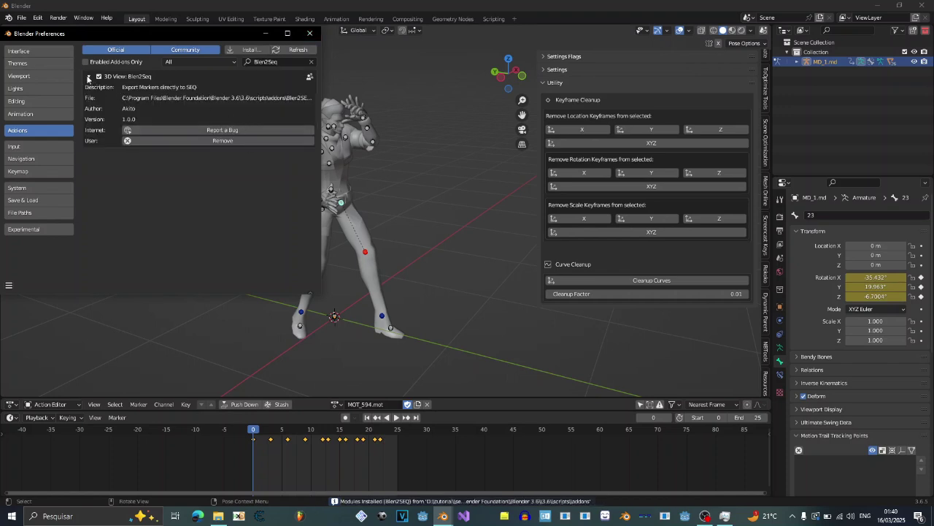
left_click(88, 77)
left_click(309, 33)
Expand the SEQ tools in the sidebar, browse the seq folder for an import, and cancel the import
scroll(770, 376, "down", 3)
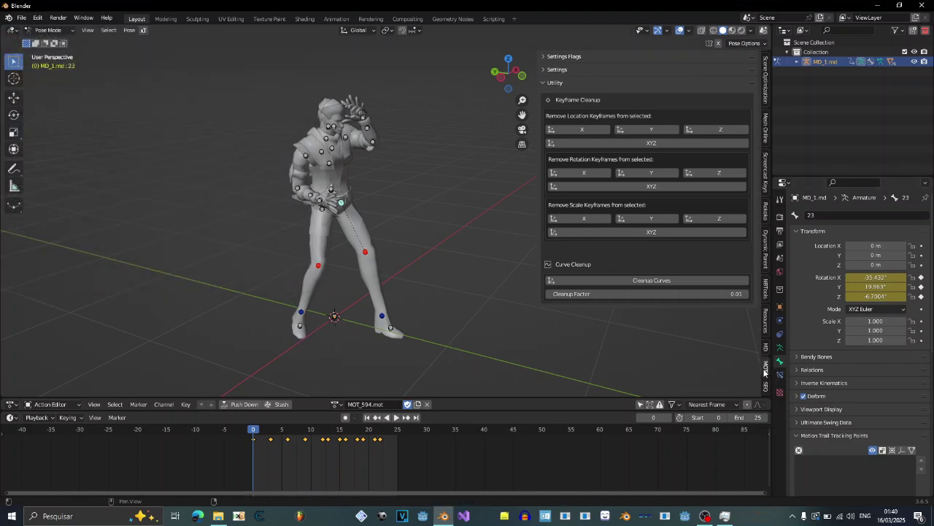
left_click(767, 387)
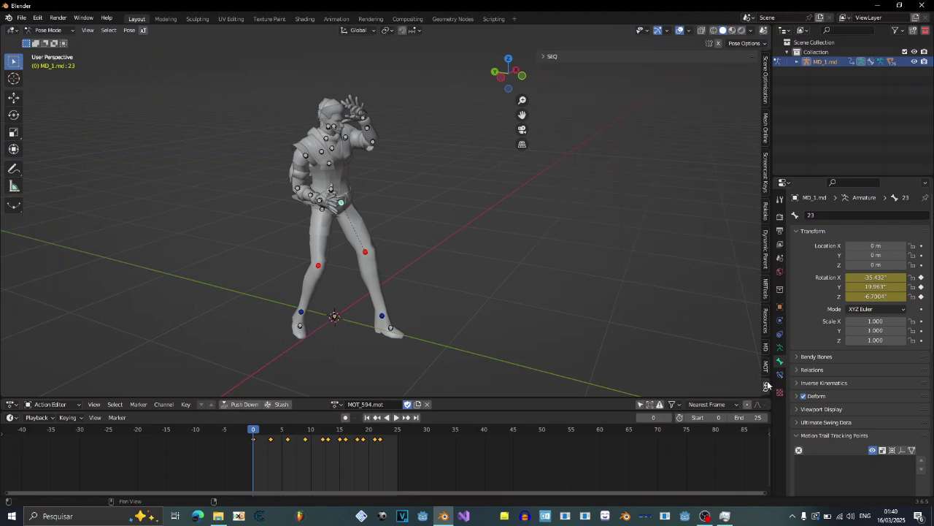
left_click(551, 57)
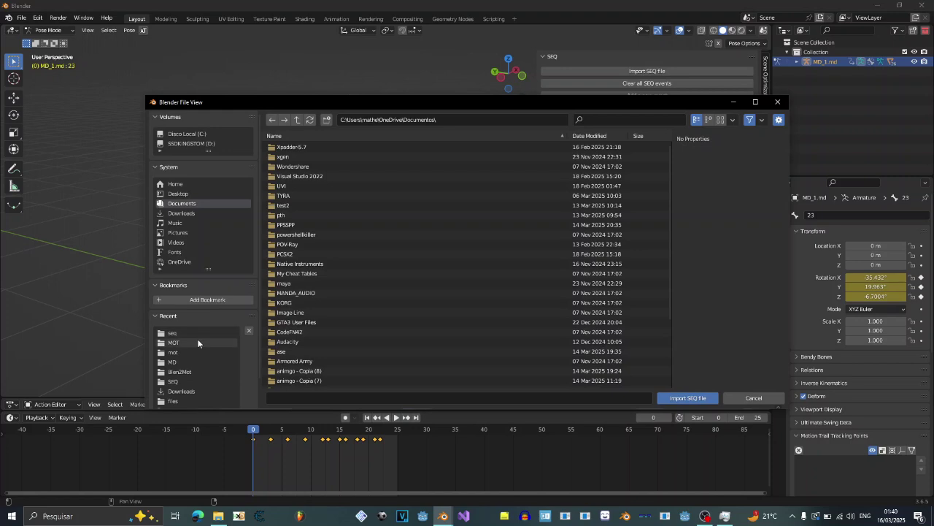
left_click(193, 333)
left_click(759, 398)
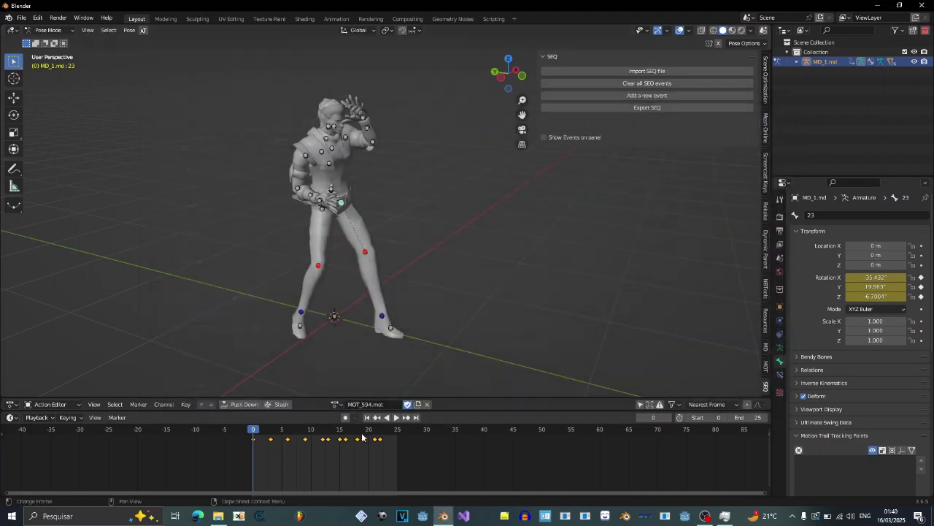
Preview the MOT_578.mot, MOT_596.mot and MOT_594.mot actions on the character during playback
left_click(336, 403)
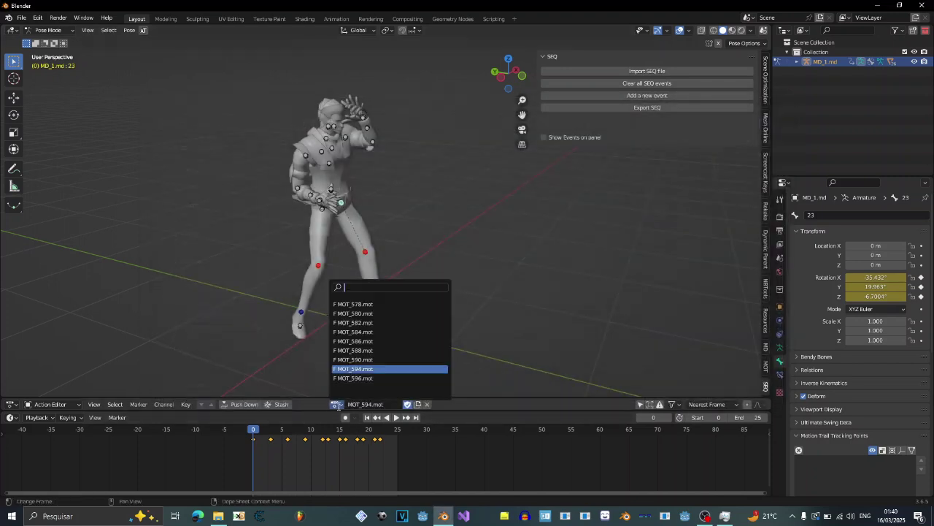
left_click(353, 304)
key("space")
left_click(337, 404)
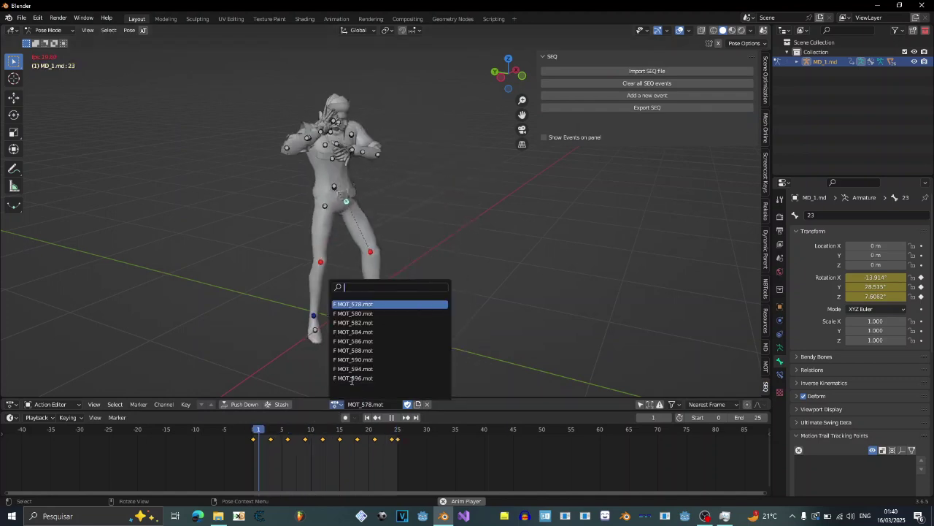
left_click(354, 377)
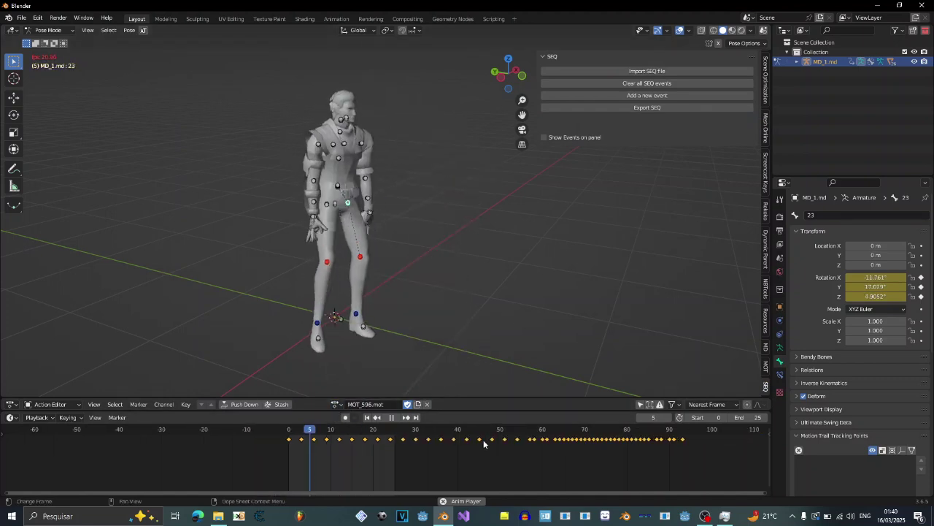
left_click(336, 403)
left_click(353, 368)
Assign the MOT_590.mot action to the armature and set the playback end frame to 51
left_click(336, 403)
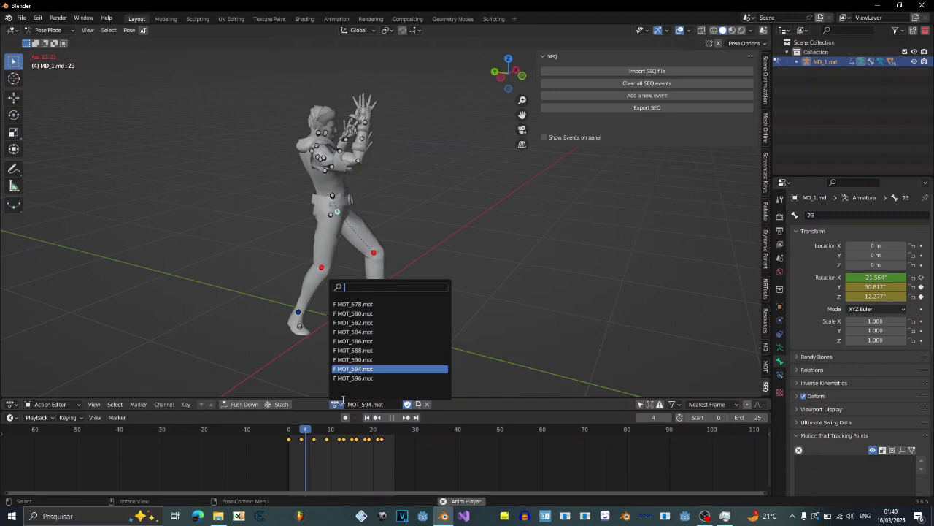
left_click(353, 357)
left_click(734, 417)
type("51")
key("Return")
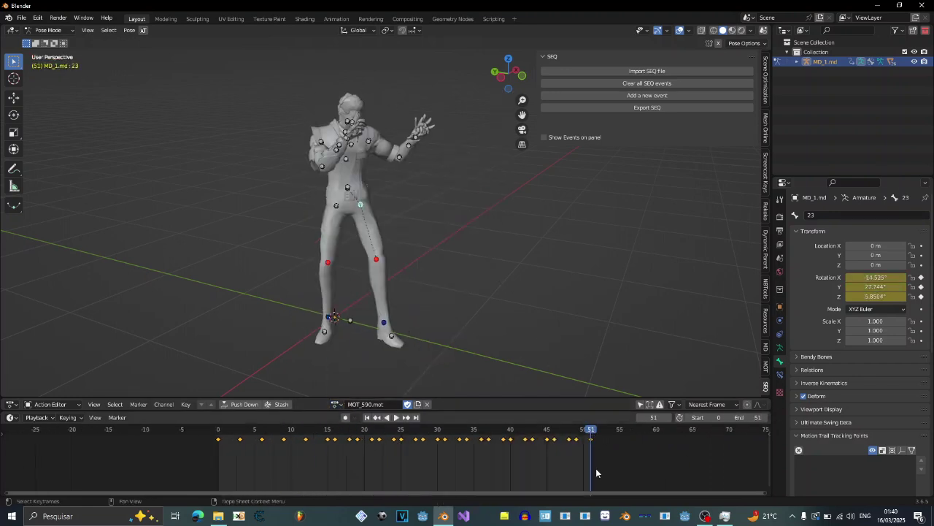
Play the MOT_590.mot animation, then stop it with the playhead back at frame 0
key("space")
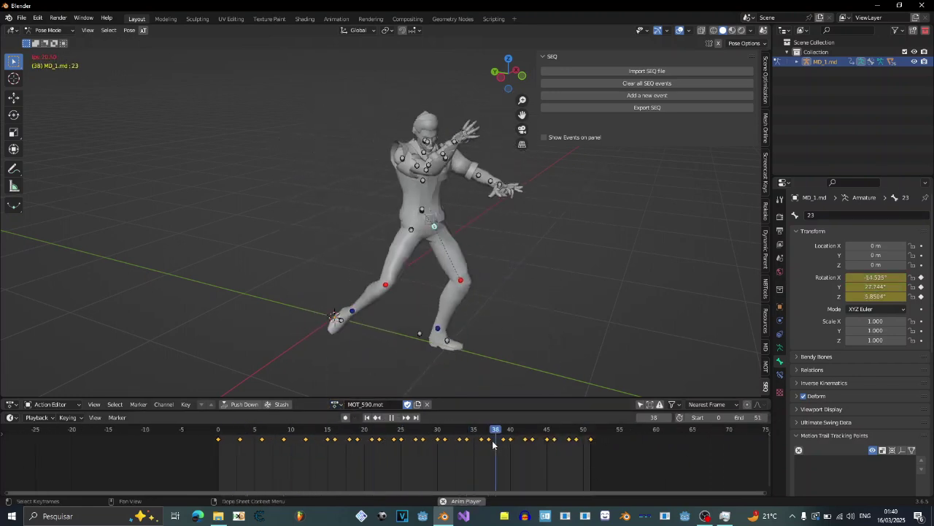
scroll(409, 440, "down", 1)
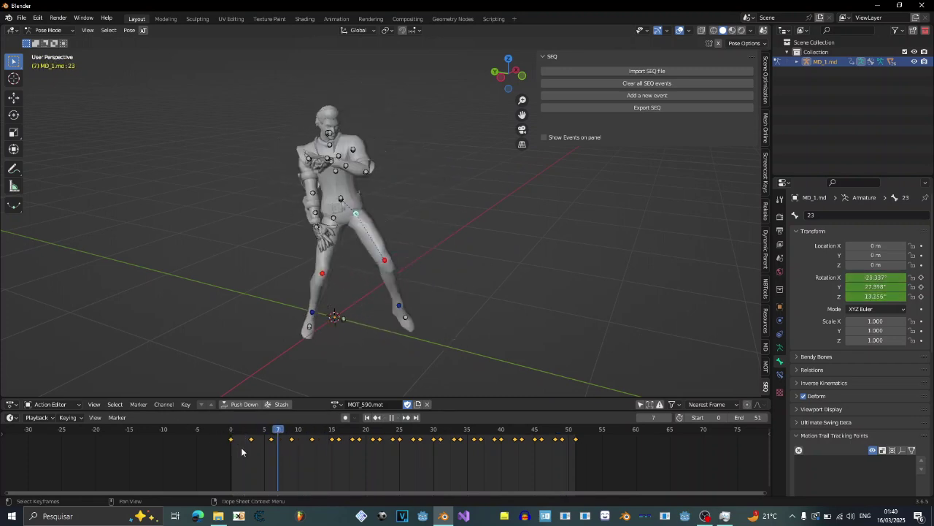
key("Escape")
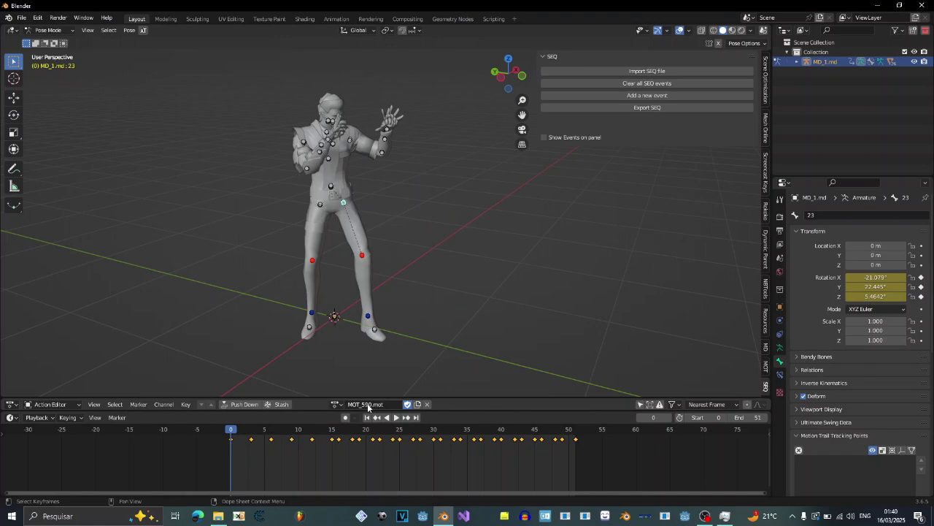
Import SEQ_589.seq from the extracted SEQ folder
left_click(647, 71)
left_click(208, 340)
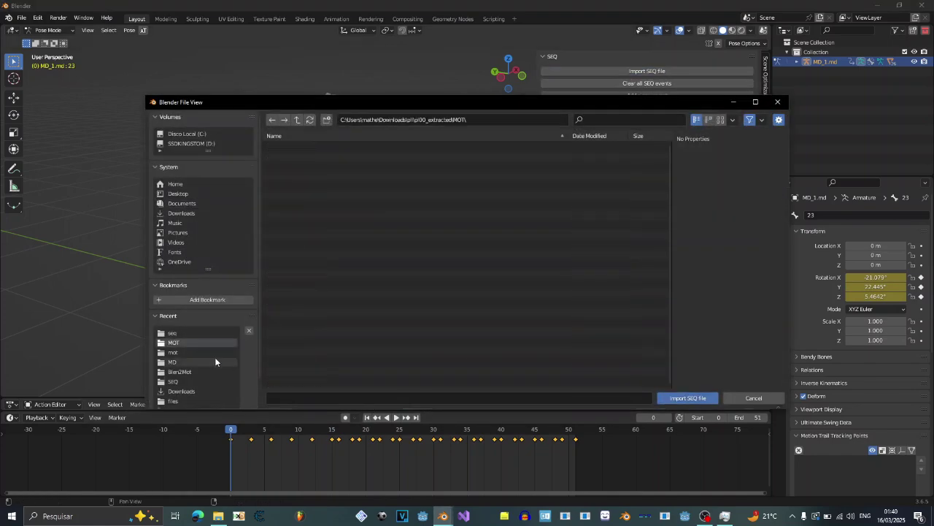
left_click(175, 381)
left_click(339, 313)
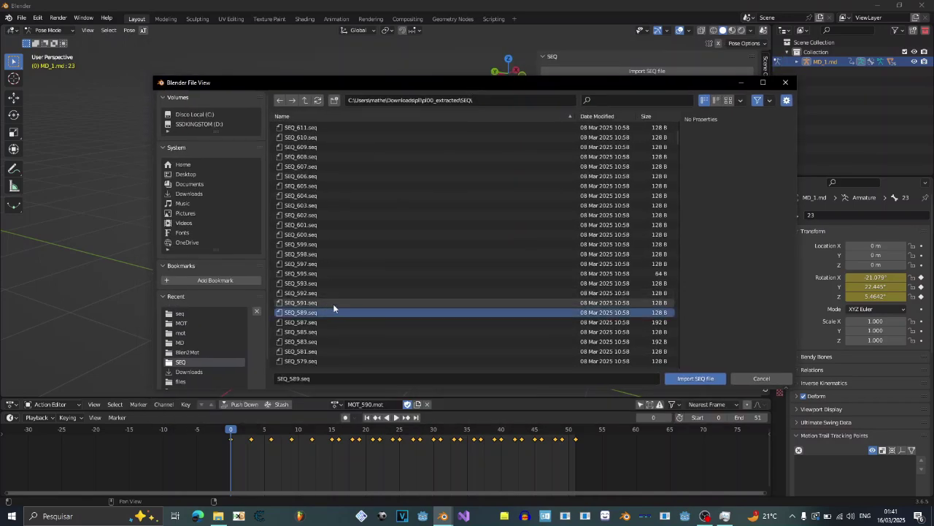
left_click(695, 378)
Show the SEQ events on the panel and play the animation, stopping at frame 23
scroll(429, 300, "down", 2)
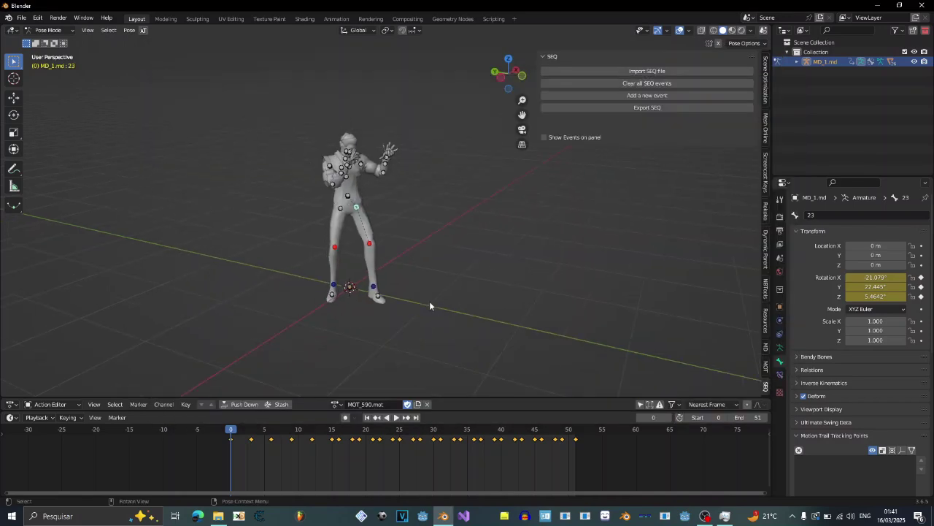
scroll(430, 298, "up", 3)
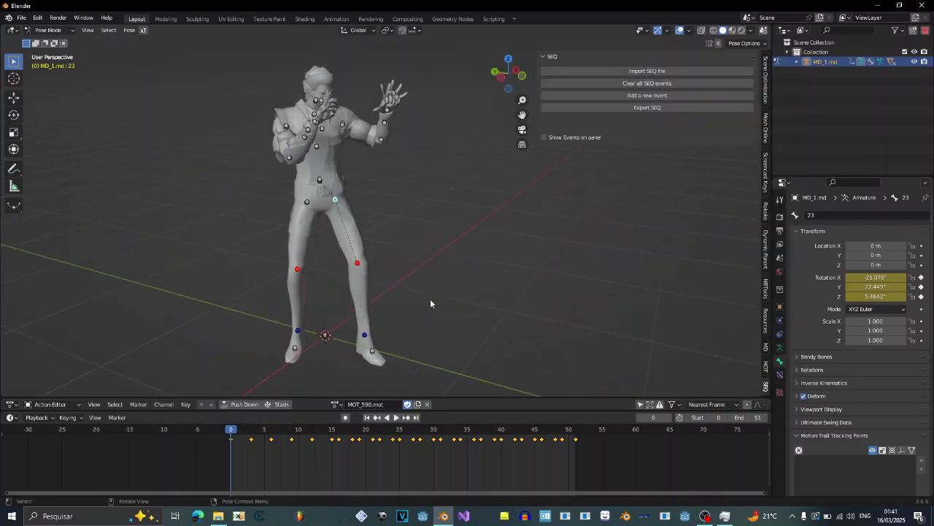
left_click(591, 139)
left_click(396, 417)
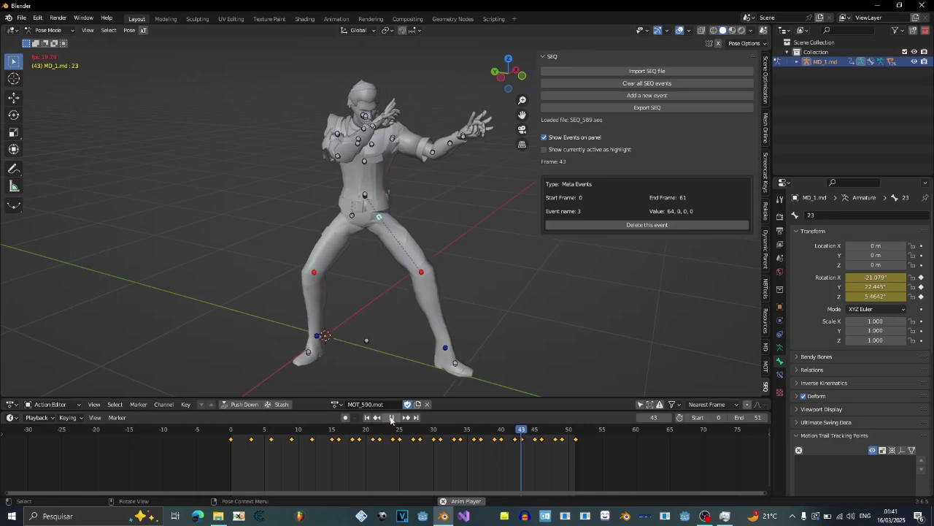
key("space")
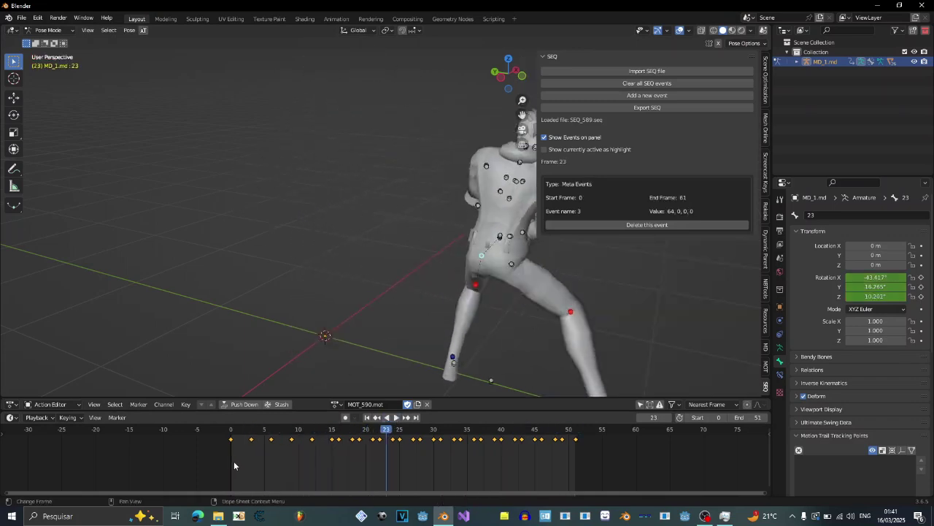
Move the playhead to frame 5 and turn on highlighting of the currently active events
scroll(232, 465, "up", 3)
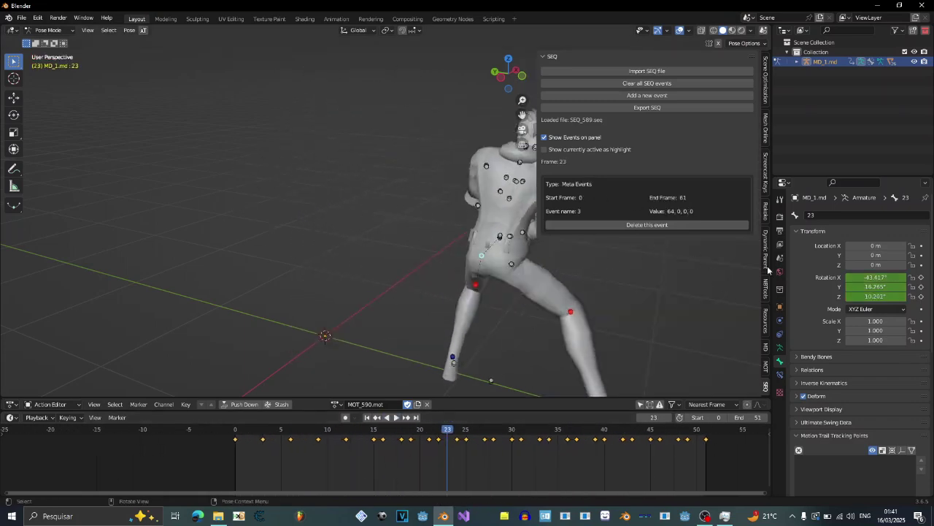
scroll(276, 438, "down", 2)
left_click_drag(276, 431, 296, 431)
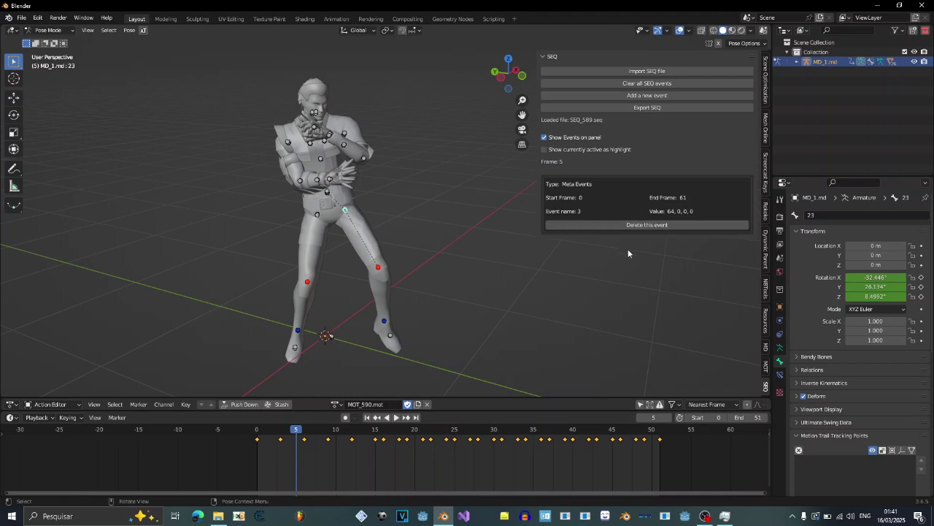
left_click(560, 152)
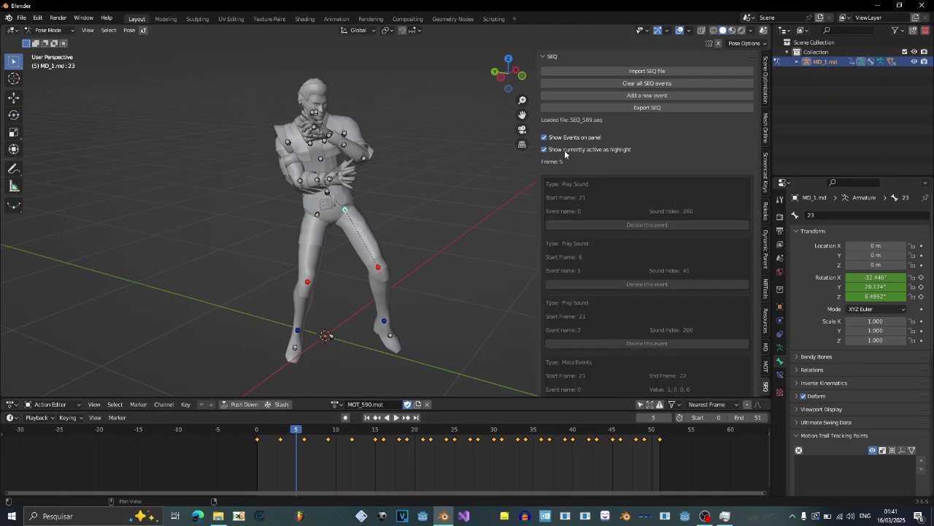
Examine the complete list of Play Sound and Meta Events and which are active at frame 5
scroll(681, 292, "down", 6)
scroll(679, 294, "up", 6)
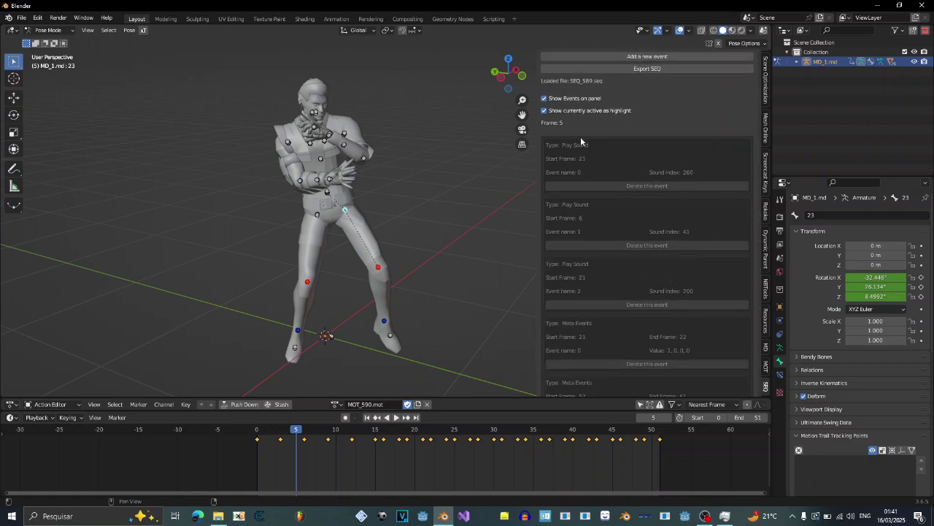
scroll(580, 136, "down", 5)
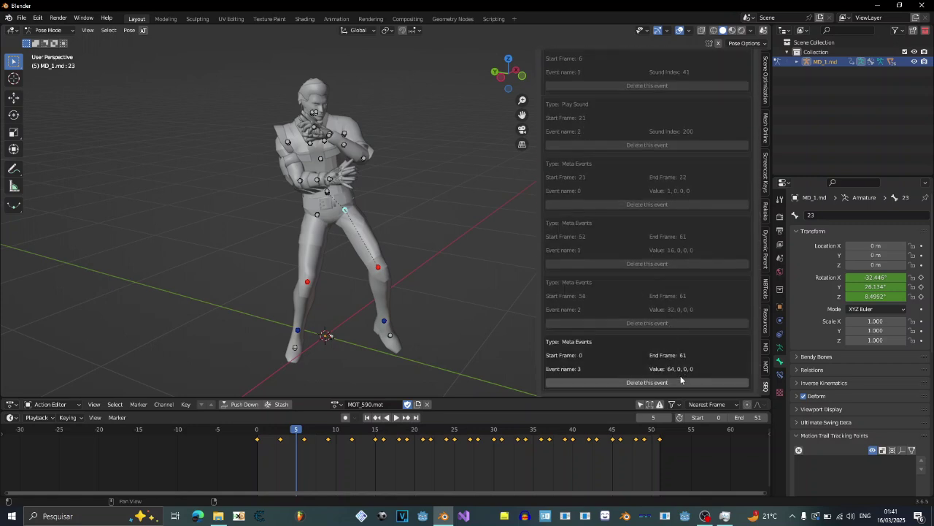
scroll(681, 379, "up", 6)
scroll(626, 227, "down", 6)
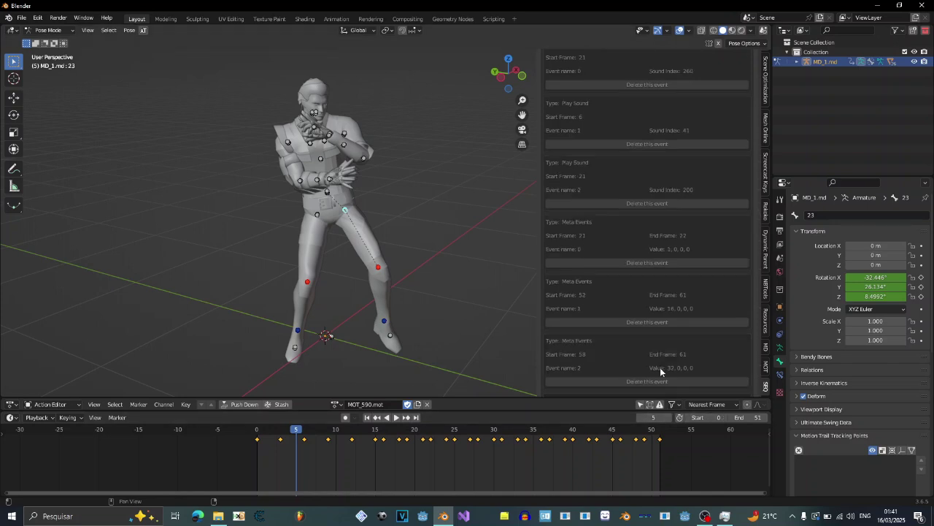
scroll(660, 367, "up", 6)
Switch the active-event highlighting off and on again, then move the playhead to frame 21
left_click(581, 149)
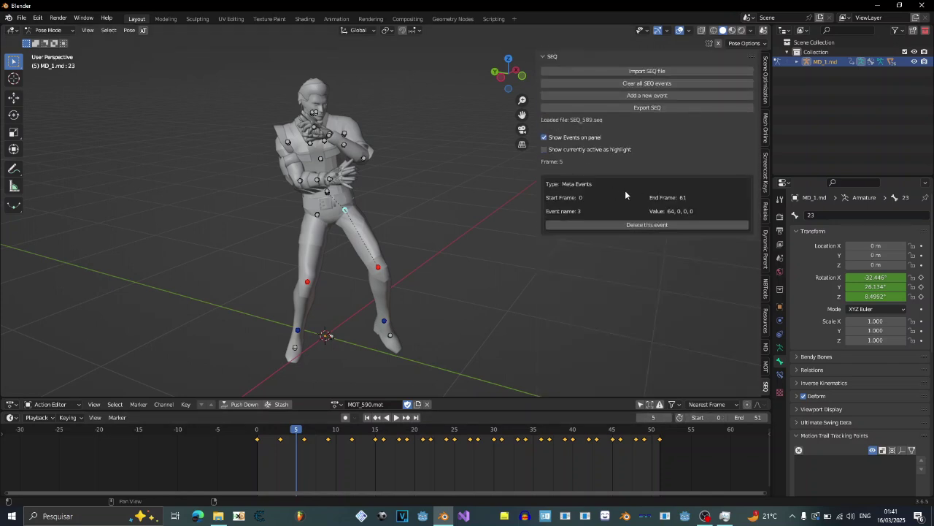
left_click(576, 151)
scroll(645, 255, "down", 5)
left_click_drag(303, 435, 427, 451)
scroll(628, 150, "up", 3)
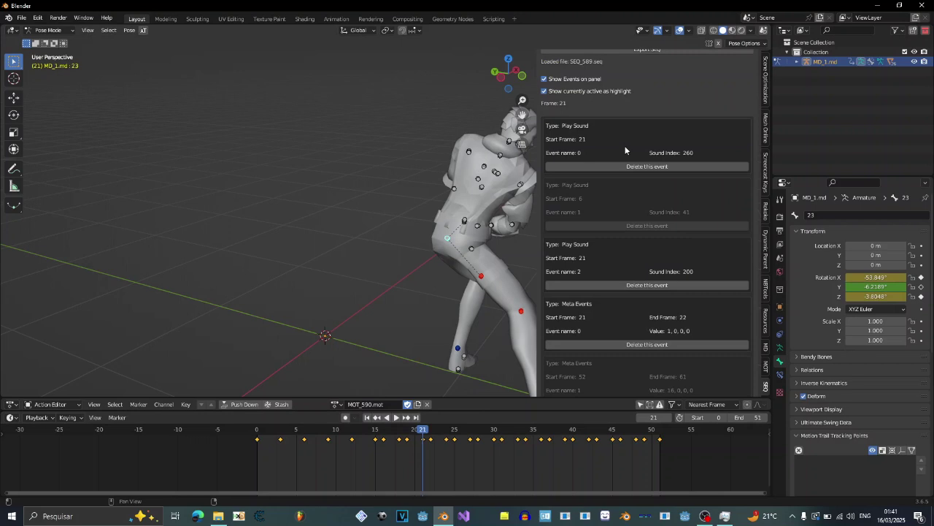
Compare the frame 21 event list with active-event highlighting off and on, leaving the highlighting enabled
left_click(571, 92)
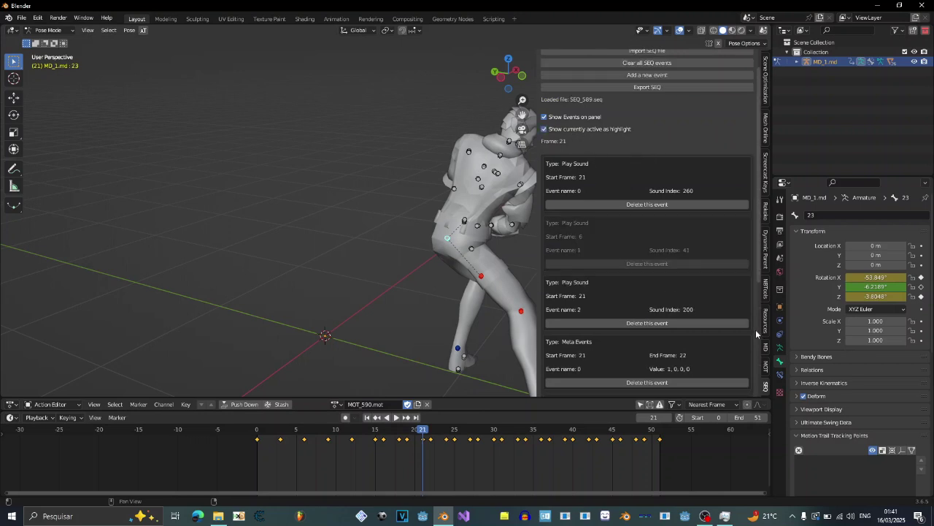
scroll(584, 146, "up", 1)
left_click(590, 149)
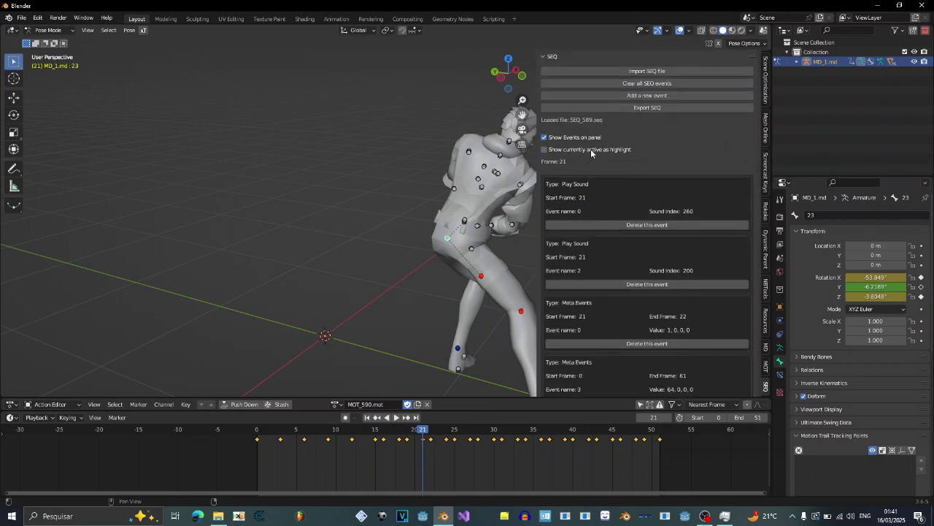
scroll(652, 301, "down", 6)
scroll(649, 308, "up", 5)
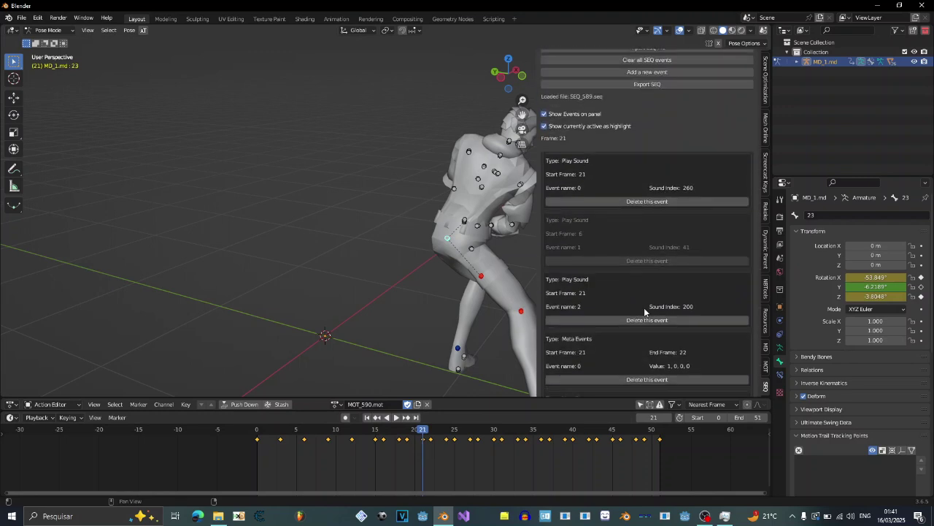
Delete all the events loaded from SEQ_589.seq
left_click(645, 227)
left_click(645, 226)
left_click(644, 227)
left_click(644, 225)
left_click(645, 225)
left_click(644, 225)
scroll(598, 137, "up", 5)
scroll(550, 213, "down", 8)
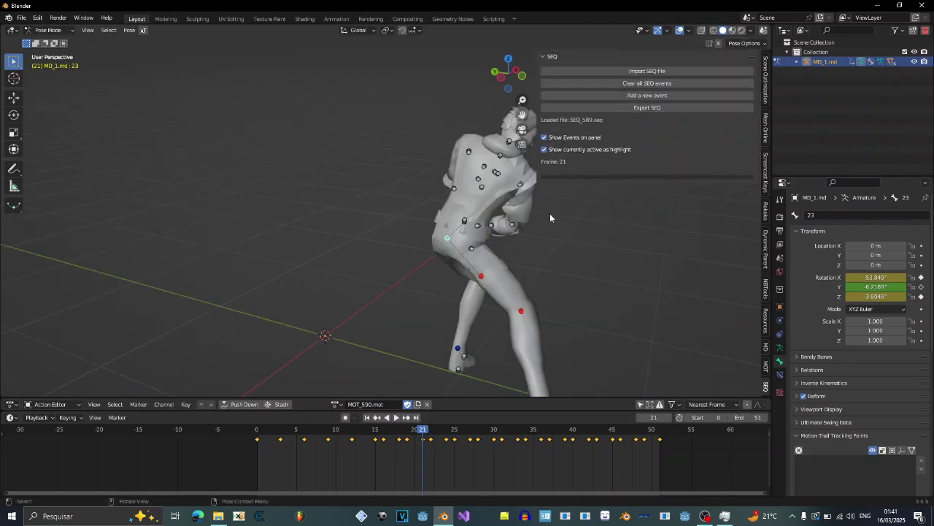
Play the animation with the SEQ event list empty, then stop it and return the playhead to frame 0
left_click(396, 417)
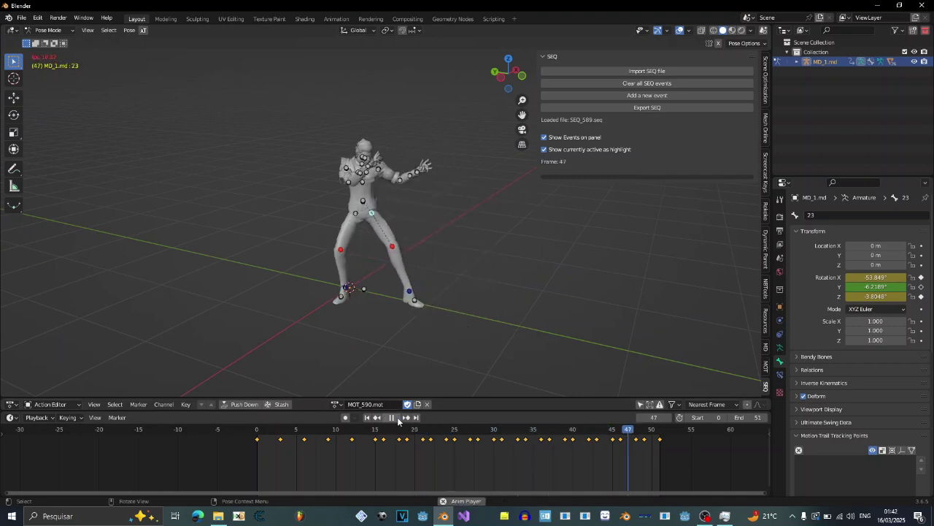
left_click(391, 418)
left_click(256, 432)
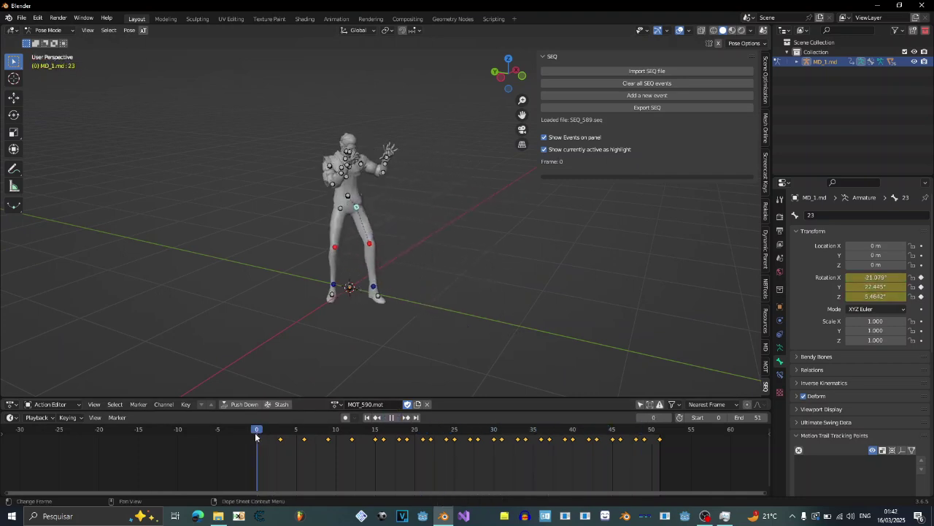
Add several Time Multiplier events with start frame 1, end frame 1 and value 1.00, then clear all SEQ events
left_click(648, 95)
left_click(655, 152)
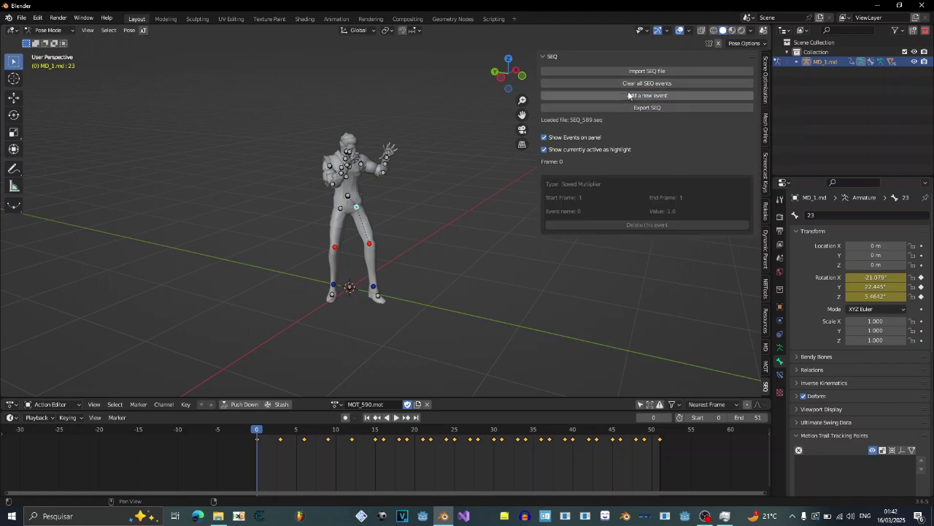
left_click(622, 95)
left_click(662, 146)
left_click(613, 96)
left_click(671, 151)
left_click(649, 85)
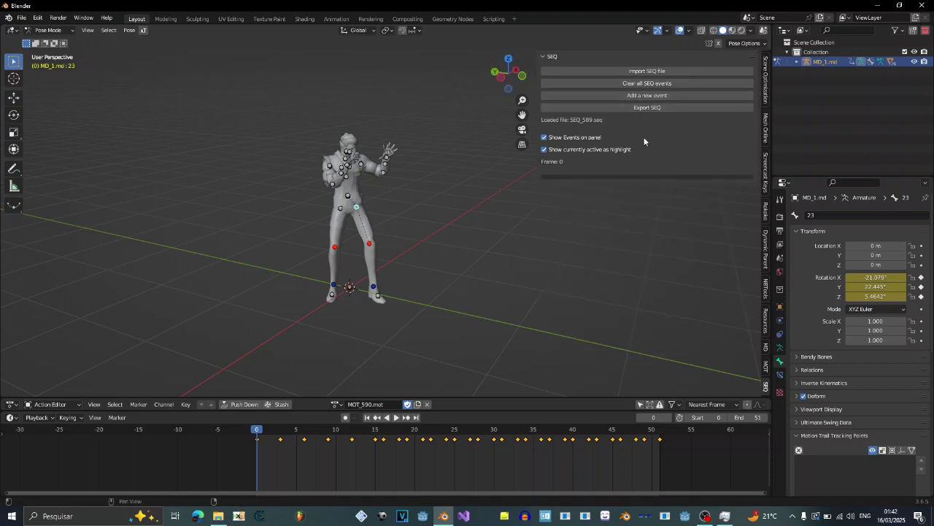
Prepare a new Time Multiplier event with start frame 0 and end frame 15
left_click(668, 96)
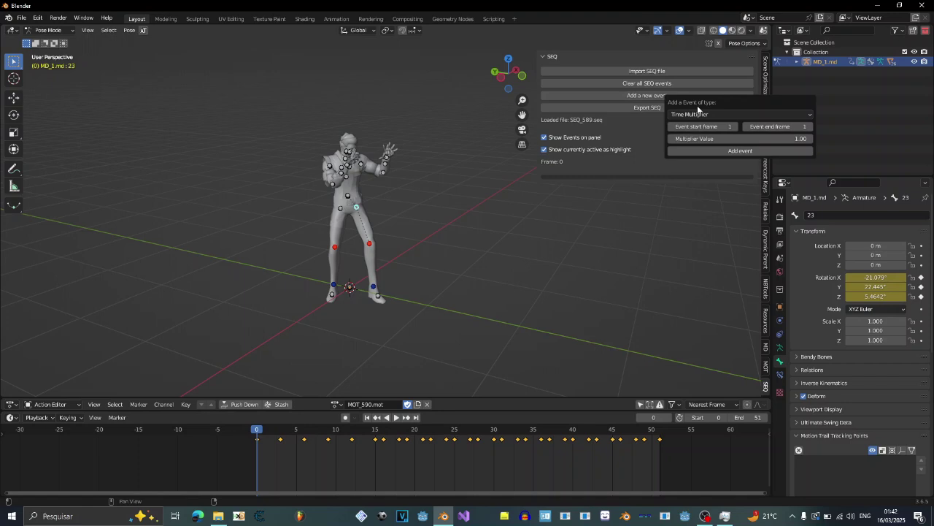
left_click(697, 114)
left_click(692, 114)
left_click_drag(721, 126, 726, 126)
left_click_drag(761, 127, 768, 126)
left_click(765, 126)
type("15")
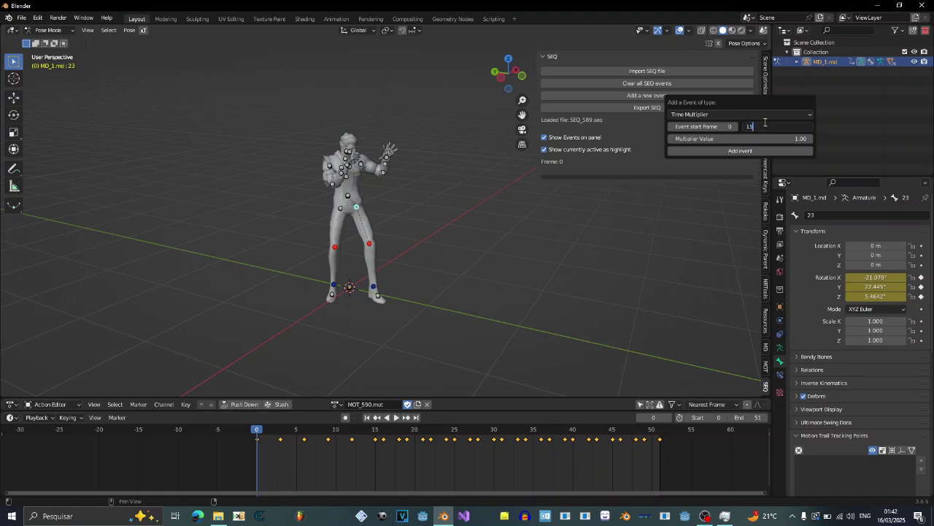
key("Return")
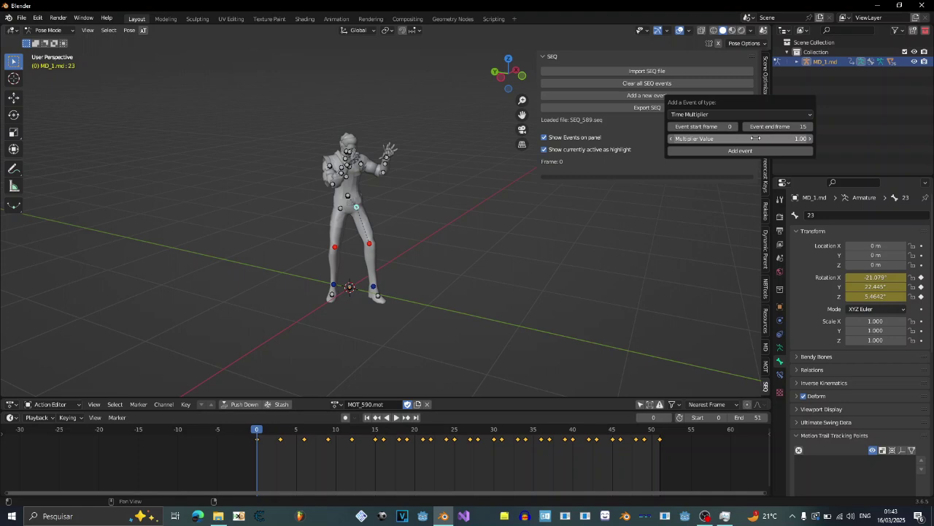
Try a multiplier value of 0.50 for the new event, and set it back to 1
left_click(758, 138)
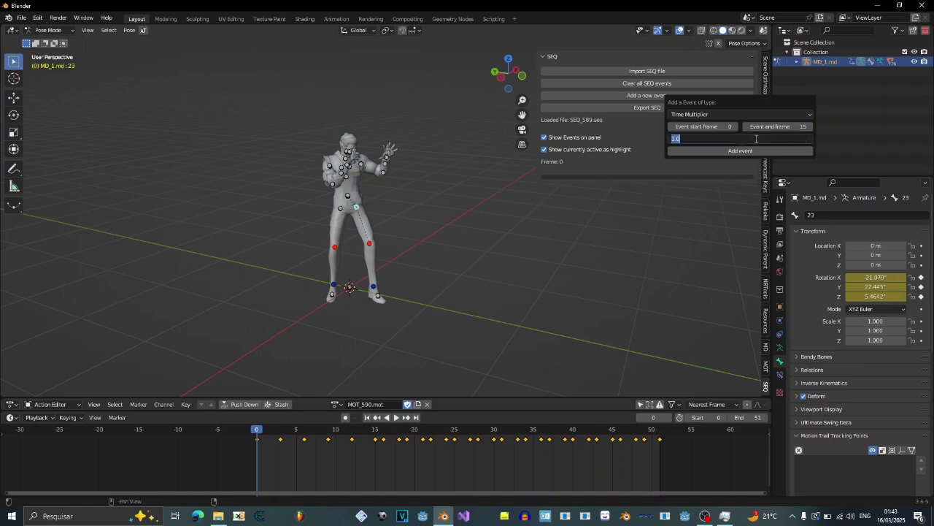
key("BackSpace")
type(".5")
key("Return")
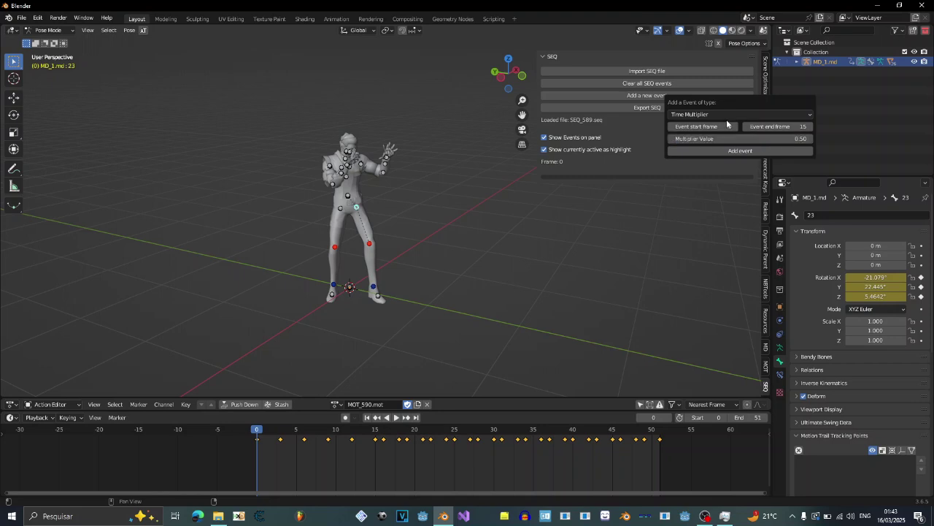
left_click(730, 138)
key("BackSpace")
type("1")
key("Return")
Show the scene's output properties and expand the Time Stretching settings under Frame Range
left_click(779, 232)
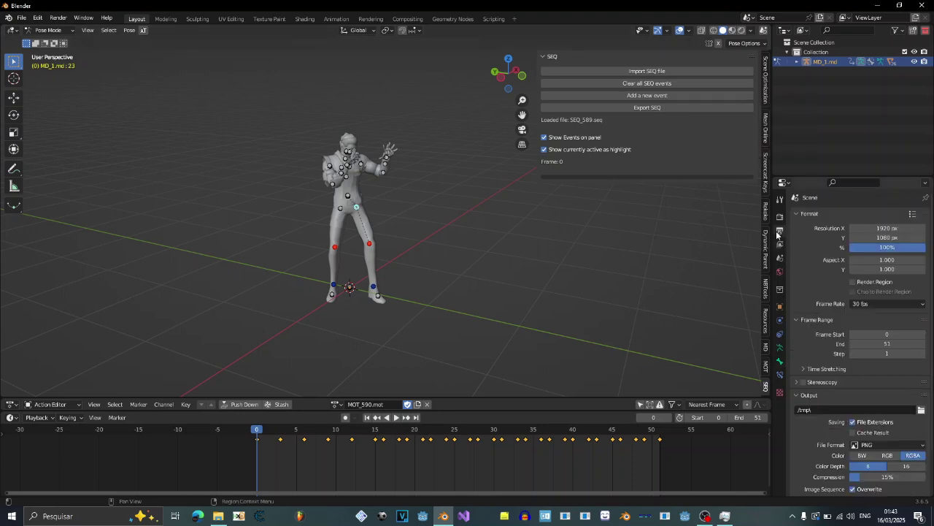
left_click(779, 219)
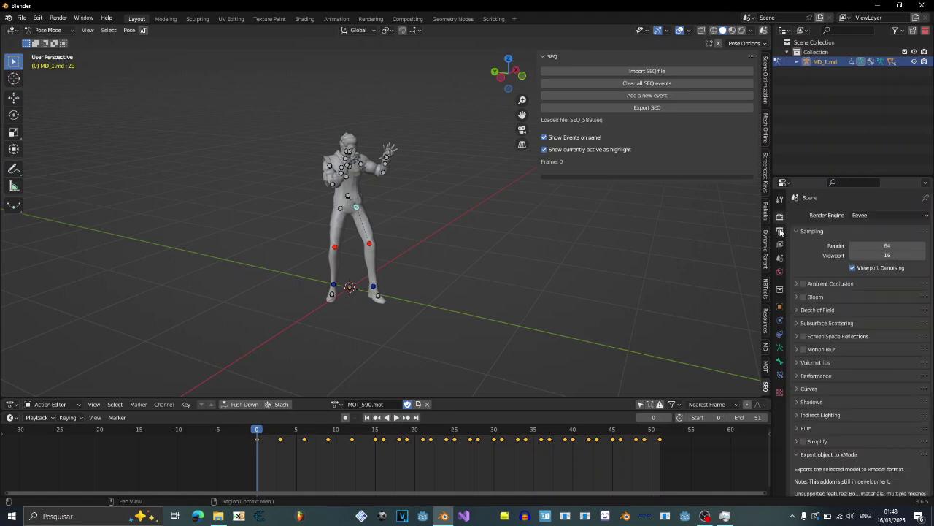
left_click(780, 231)
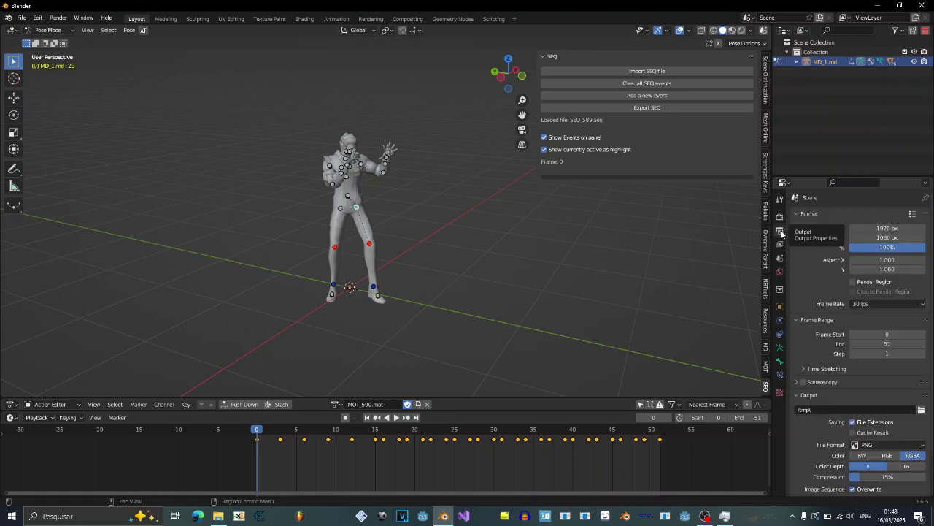
scroll(829, 274, "down", 2)
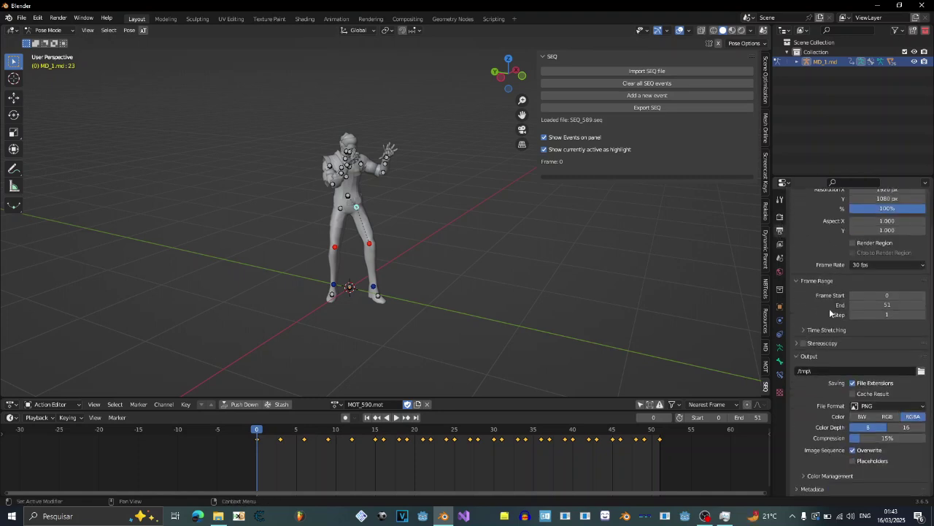
left_click(827, 329)
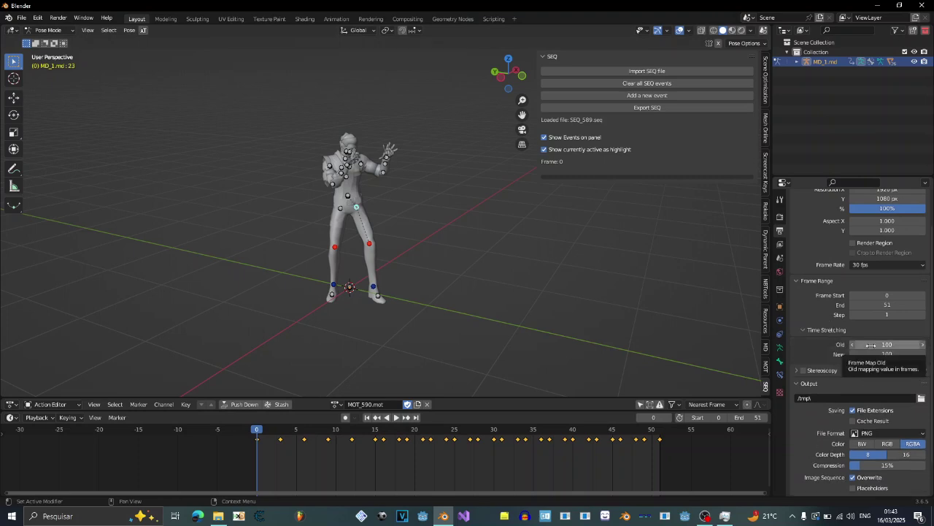
Play the animation and set the Time Stretching Old value to 200, watching playback in the timeline
key("space")
double_click(857, 346)
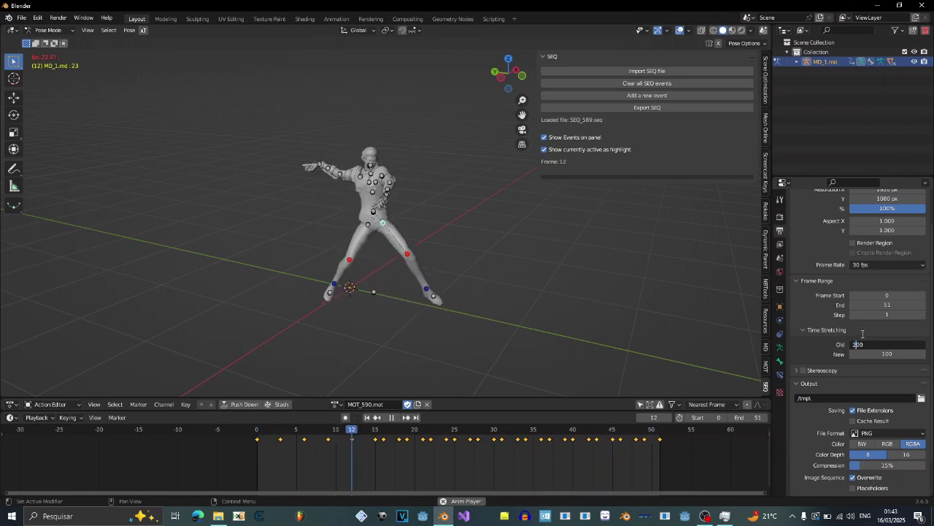
type("200")
key("Return")
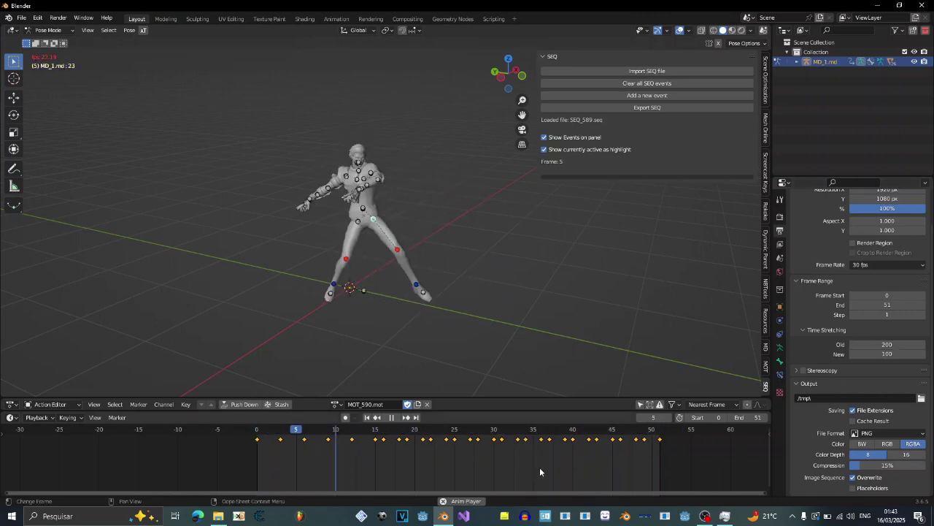
scroll(539, 467, "down", 2)
scroll(527, 468, "down", 2, "ctrl")
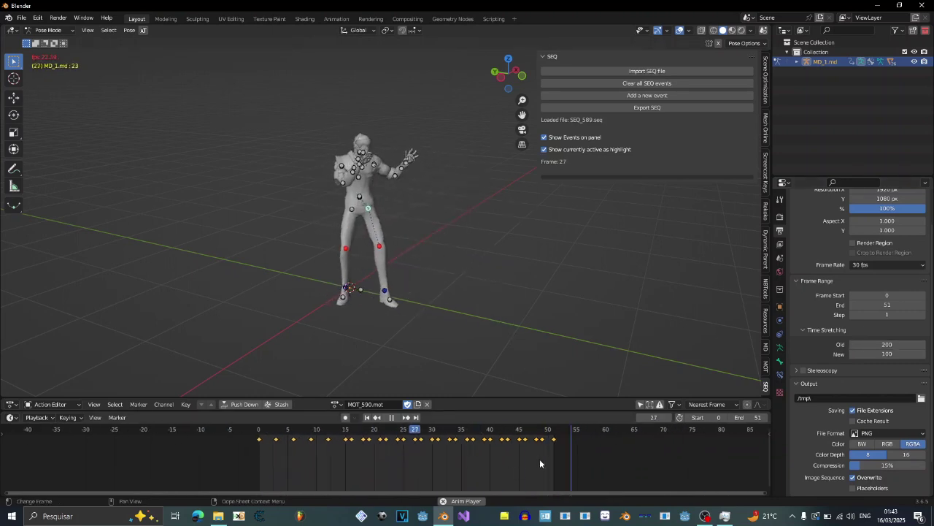
Set the Time Stretching Old value to 400 while the animation plays
left_click(874, 343)
type("2")
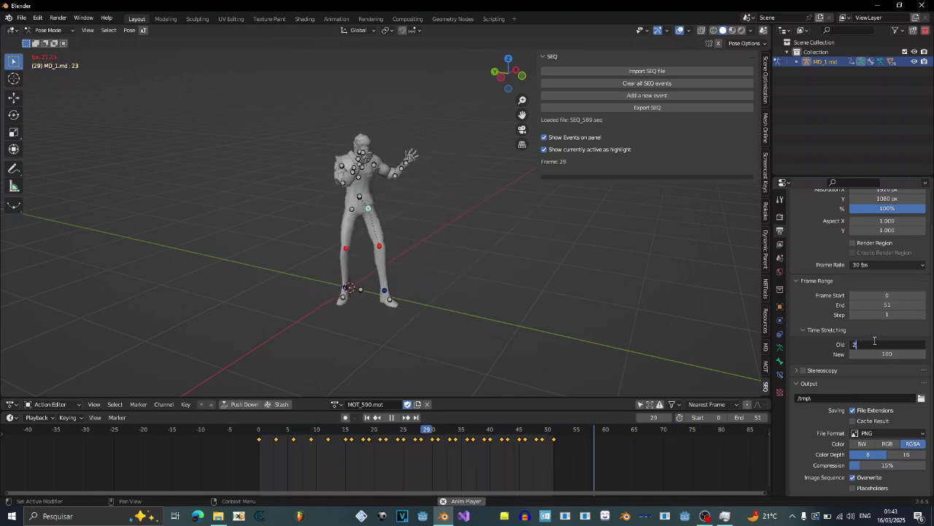
key("BackSpace")
type("400")
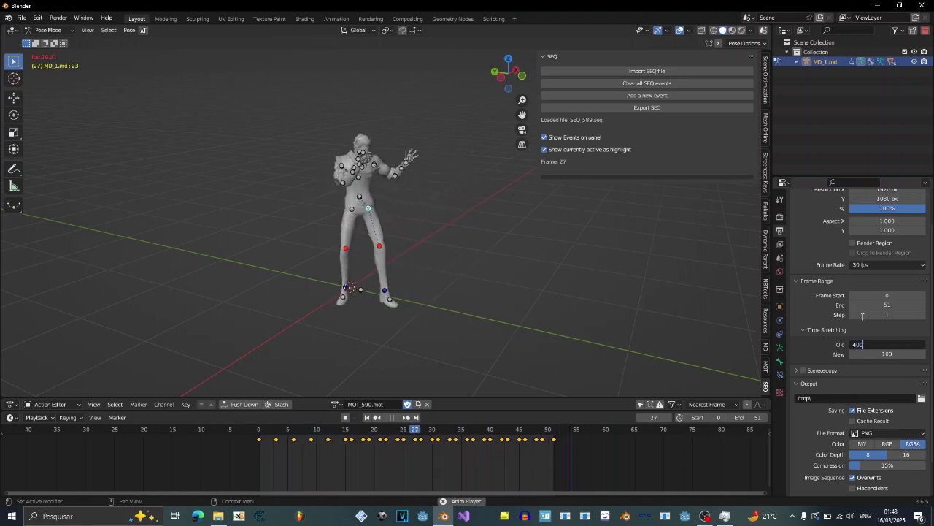
key("Return")
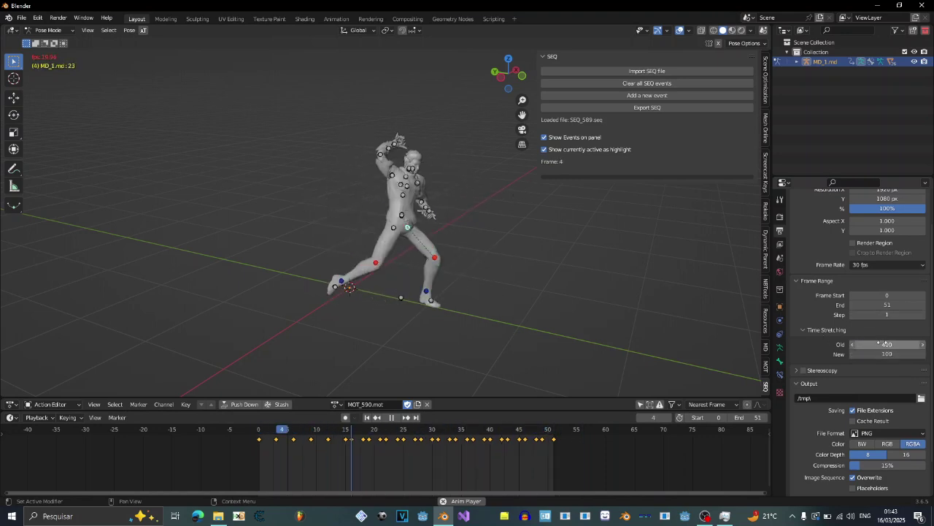
Set the Time Stretching Old value to 50, watch the playback, and stop the animation
left_click(886, 344)
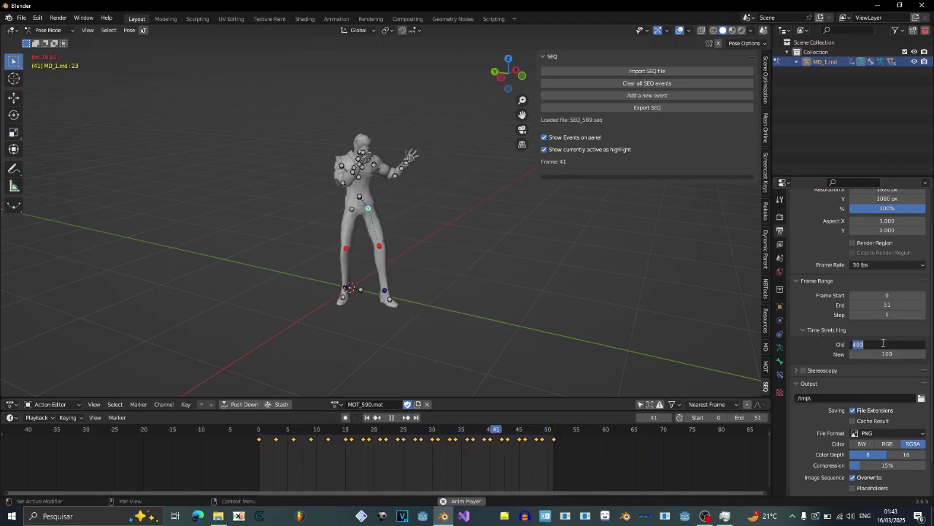
type("5")
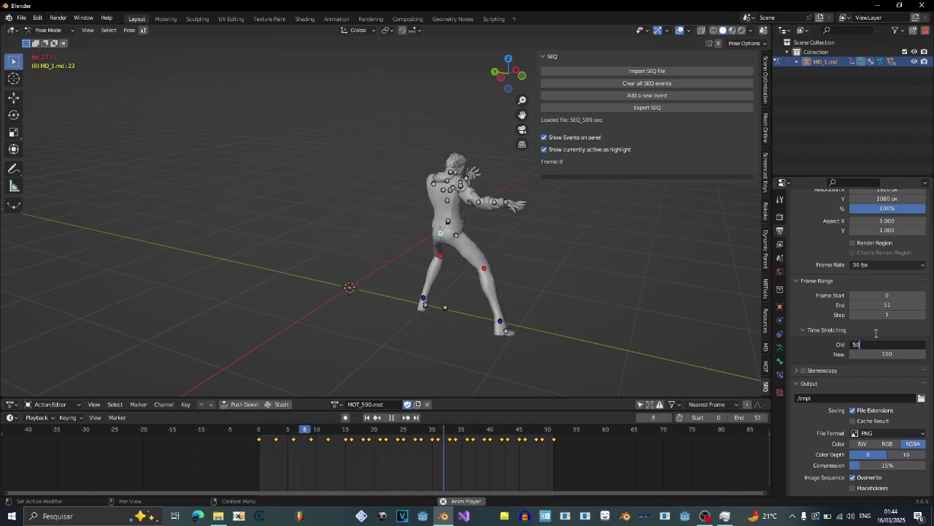
type("0")
key("Return")
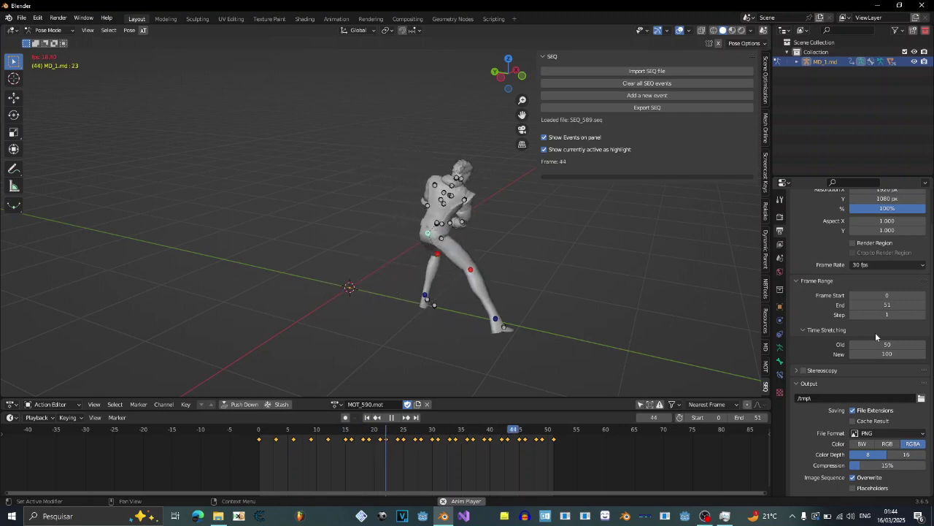
key("space")
Restore the Time Stretching Old value to 100
left_click(875, 344)
key("BackSpace")
key("BackSpace")
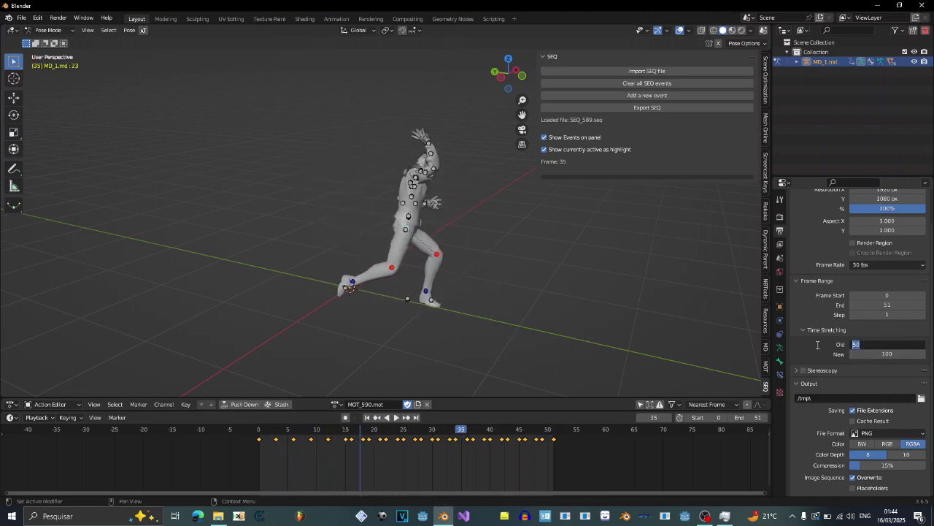
type(".5")
key("BackSpace")
key("BackSpace")
type("100")
key("Return")
Prepare a new Play Sound SEQ event with play sound frame 35 and sound index 200
left_click(660, 97)
left_click(701, 114)
left_click(712, 135)
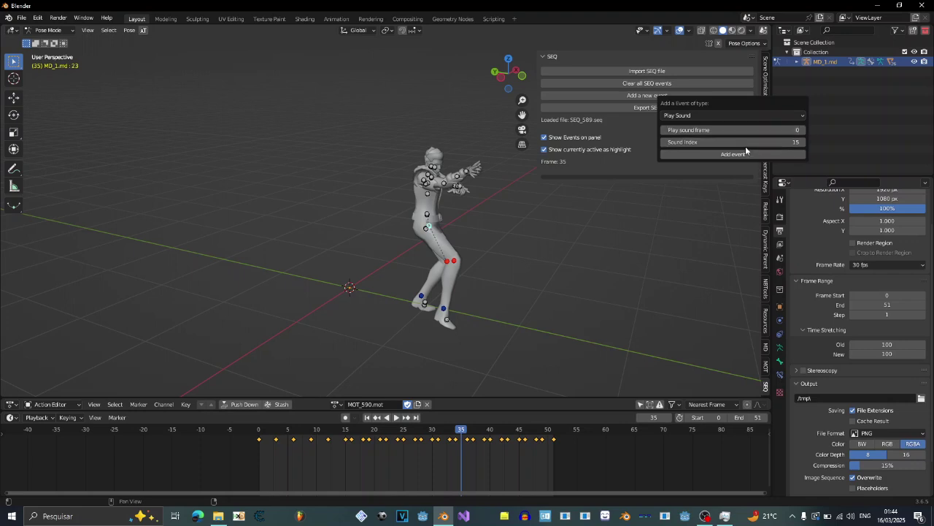
left_click(741, 143)
type("200")
key("Return")
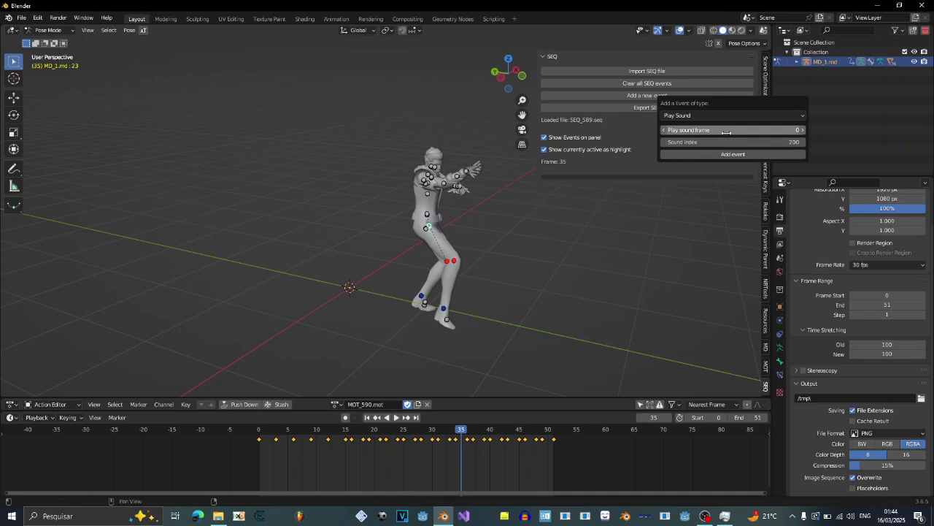
left_click(726, 132)
type("35")
key("Return")
Change the new event's type to Meta, with start frame 11 and end frame 218
left_click(702, 118)
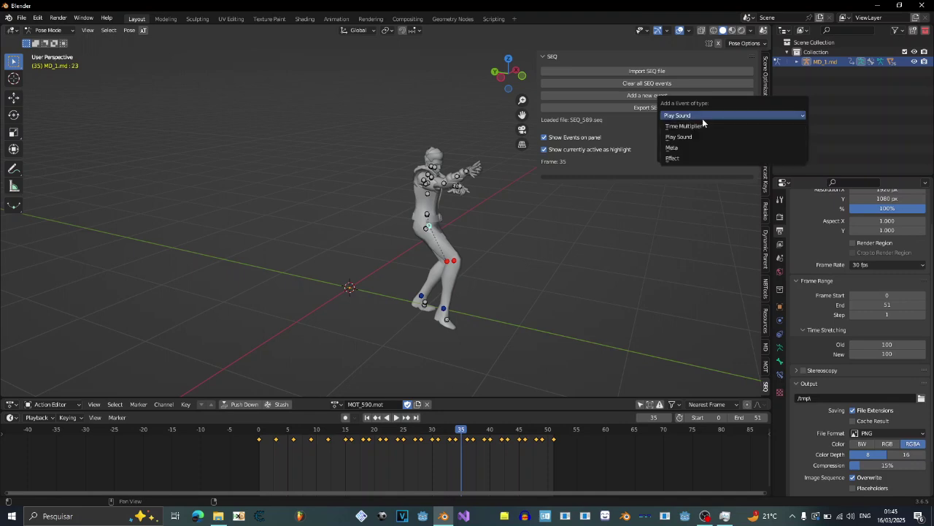
left_click(699, 149)
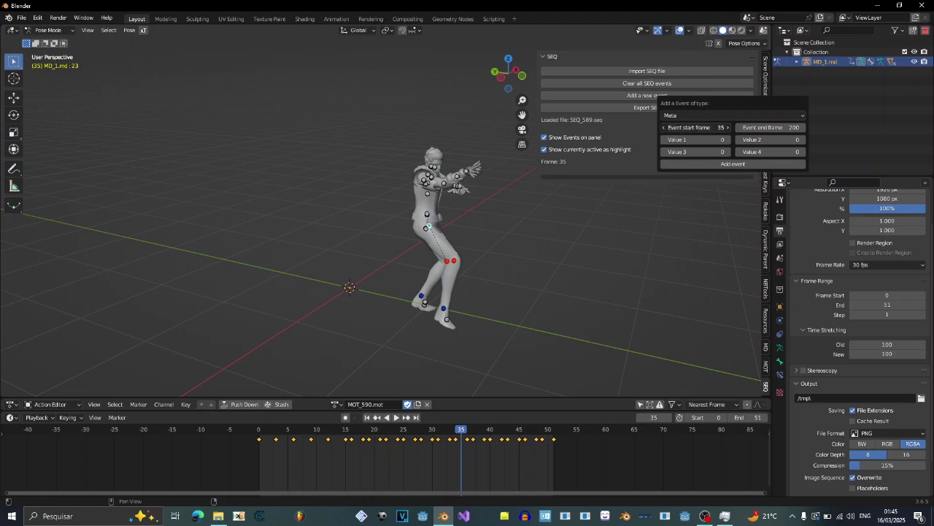
left_click_drag(697, 127, 690, 127)
left_click_drag(744, 128, 752, 129)
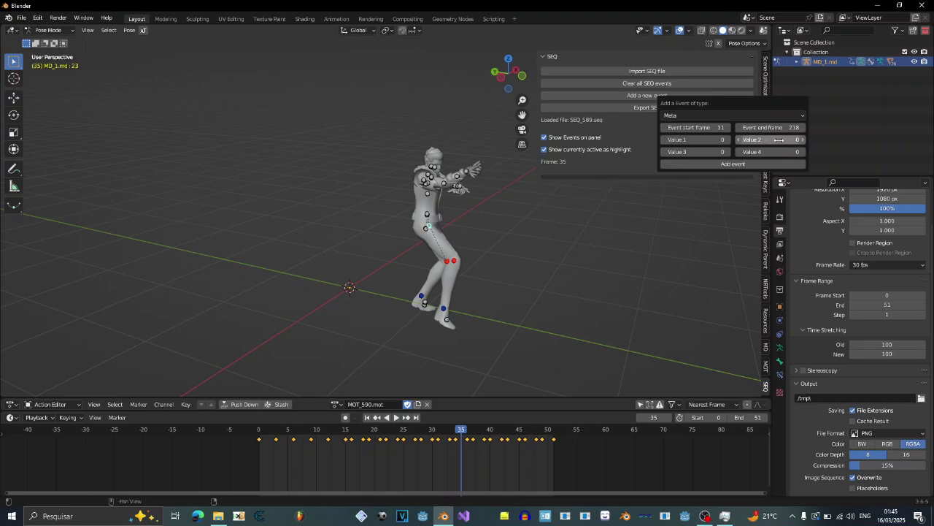
Raise Value 2 of the Meta event in single increments, and reset it to 0
left_click(803, 139)
left_click(802, 139)
left_click(803, 140)
left_click(802, 139)
left_click(802, 139)
left_click(802, 139)
left_click(803, 139)
left_click(802, 139)
key("BackSpace")
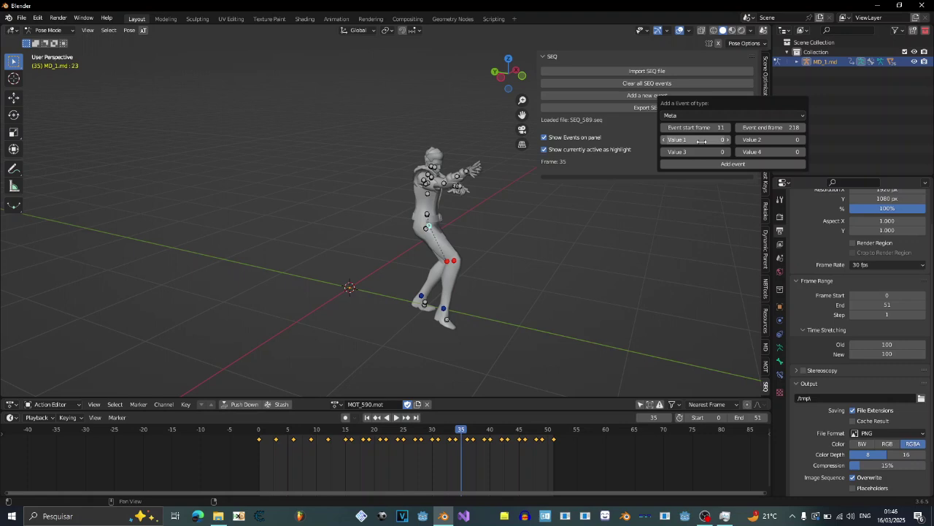
Change the new event's type to Effect and compare its two stop modes, choosing Dont stop
left_click(683, 114)
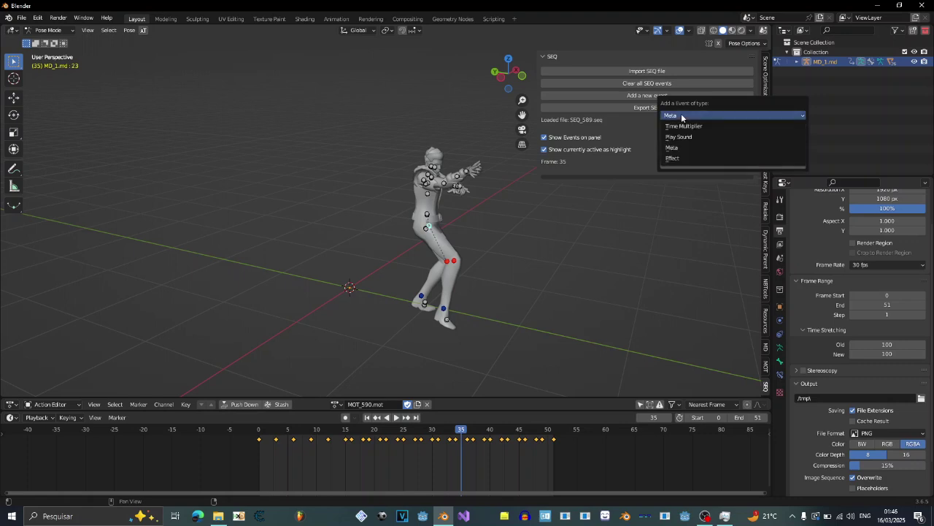
left_click(710, 157)
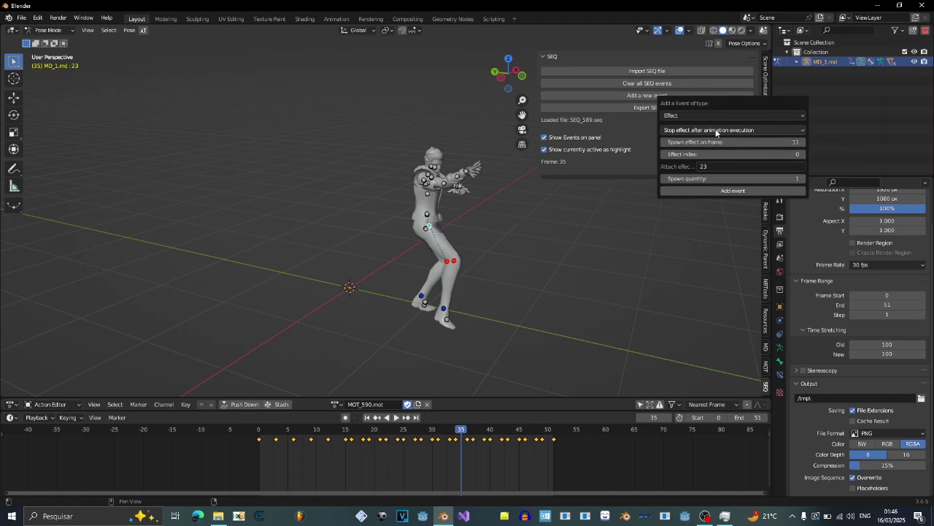
left_click(715, 130)
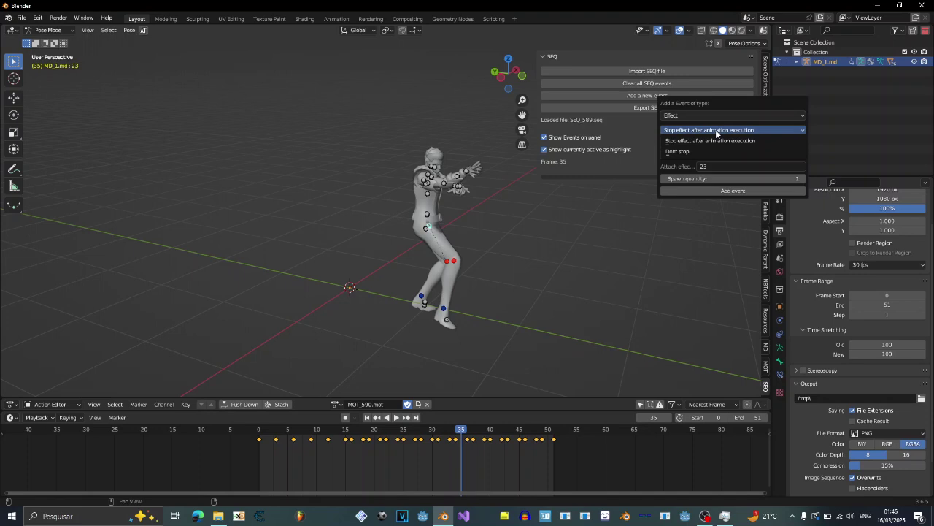
left_click(712, 140)
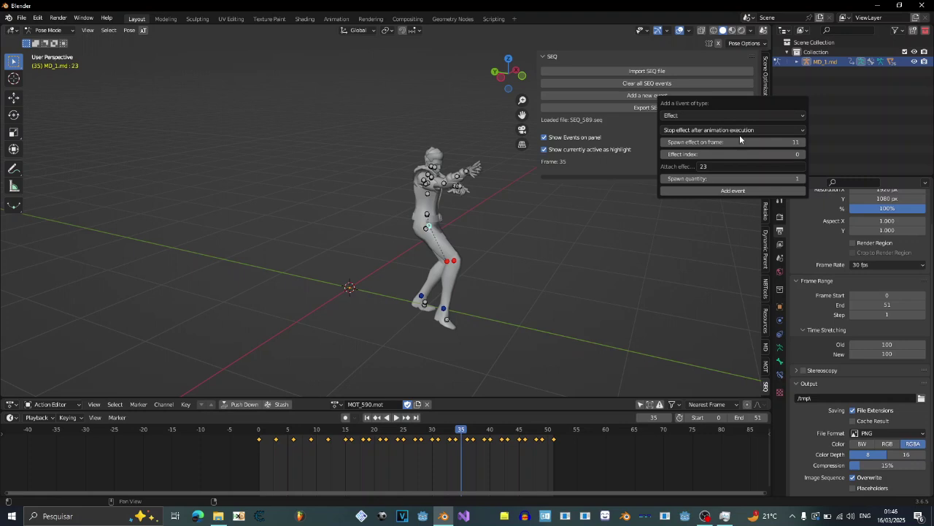
left_click(739, 131)
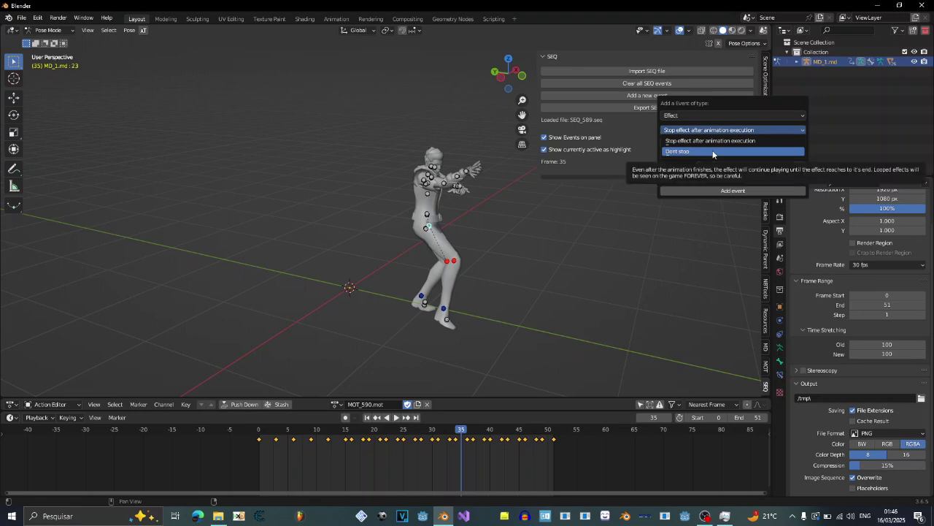
left_click(713, 152)
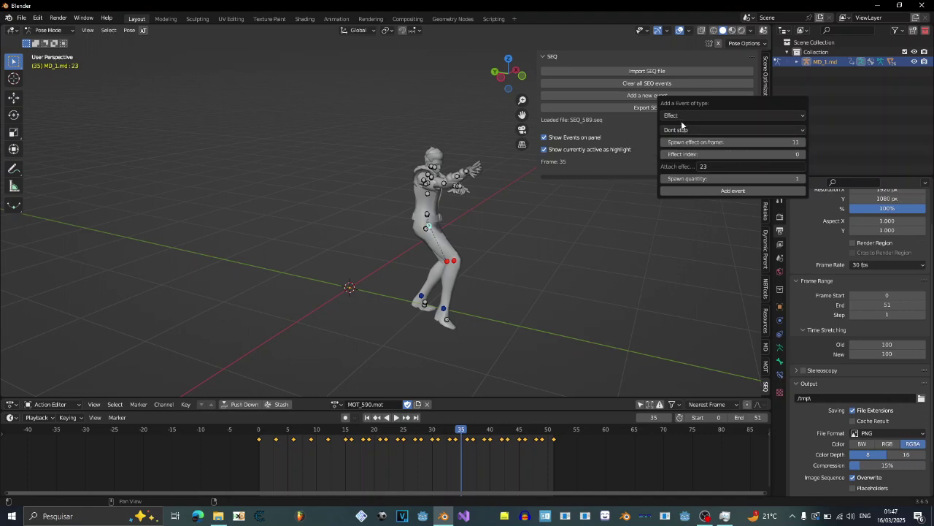
Set the Effect event to stop after animation execution and to spawn on frame 32
left_click(695, 129)
left_click(760, 129)
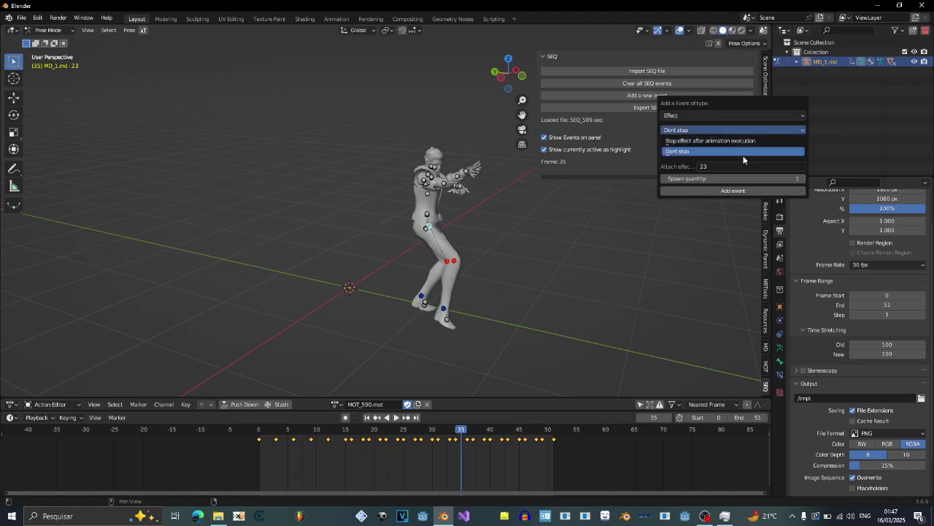
left_click(709, 141)
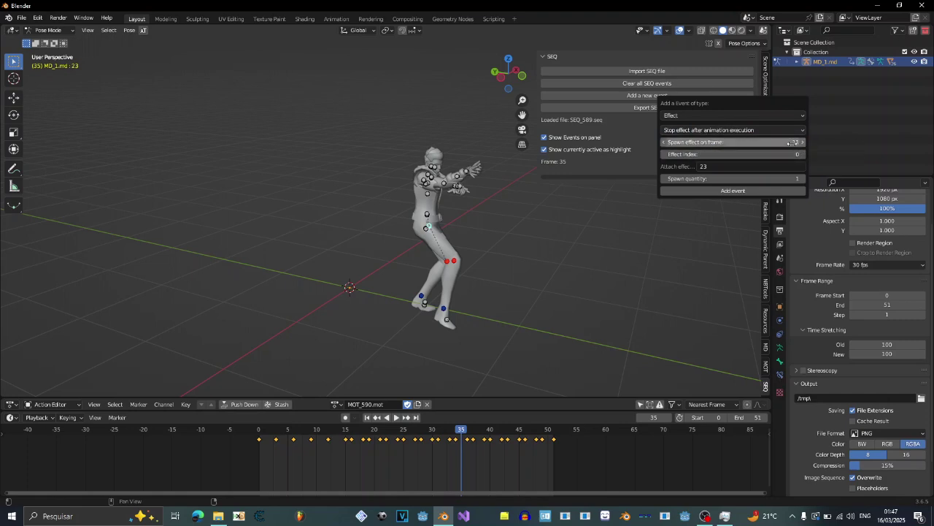
left_click_drag(768, 142, 778, 142)
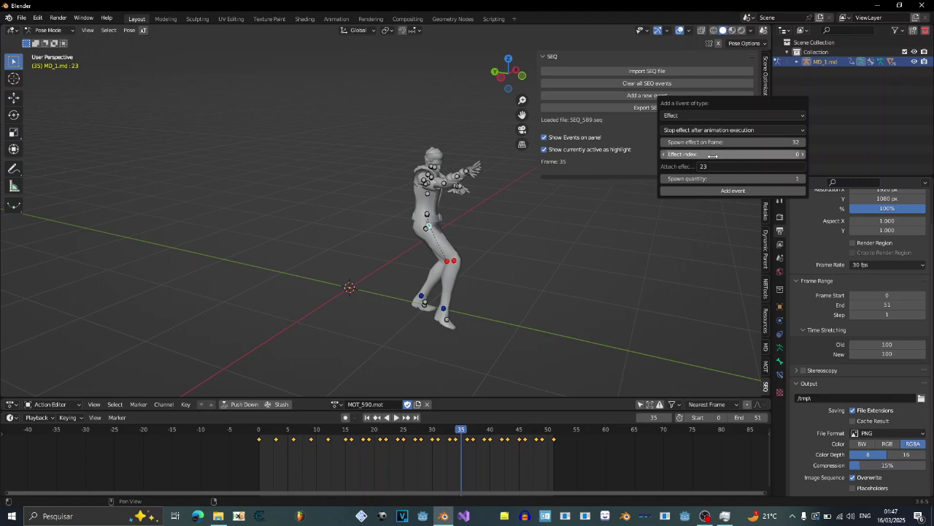
Confirm effect index 0 and try the ankle bone, followed by the knee bone, as attachment for the new Effect event
left_click(714, 156)
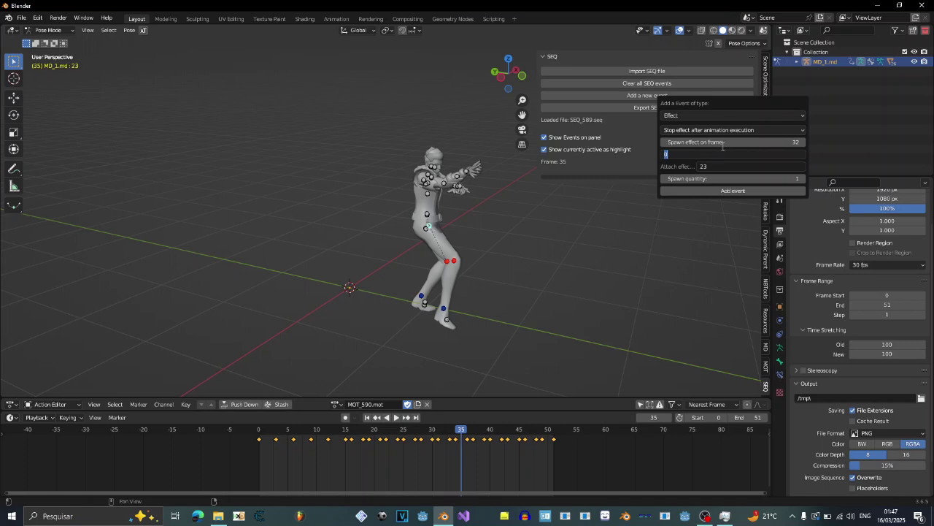
key("Return")
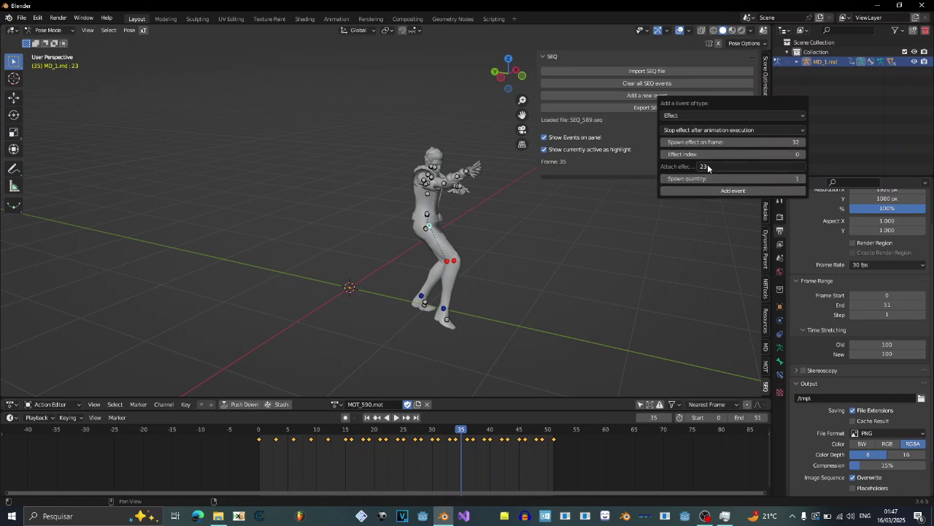
left_click(540, 289)
middle_click_drag(540, 289, 474, 301)
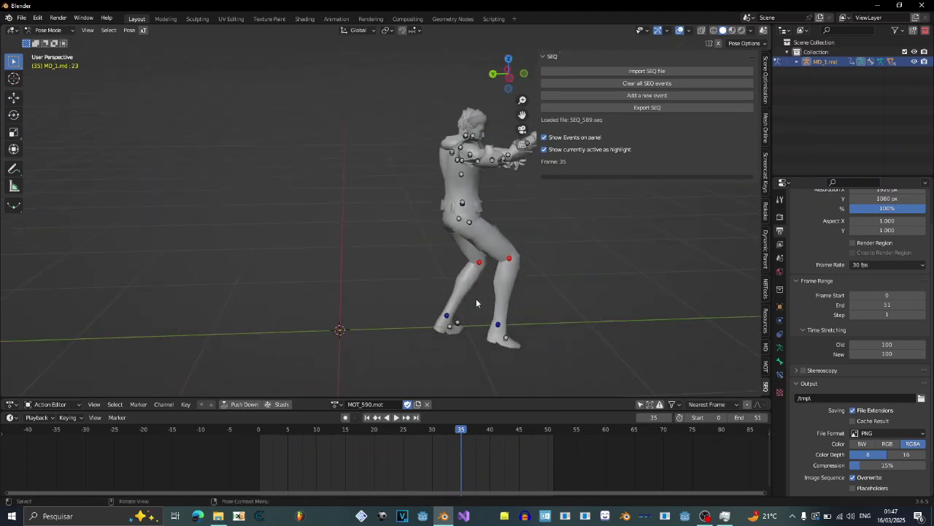
left_click(498, 324)
middle_click_drag(499, 325, 565, 300)
left_click(481, 285)
left_click(481, 285)
left_click(647, 95)
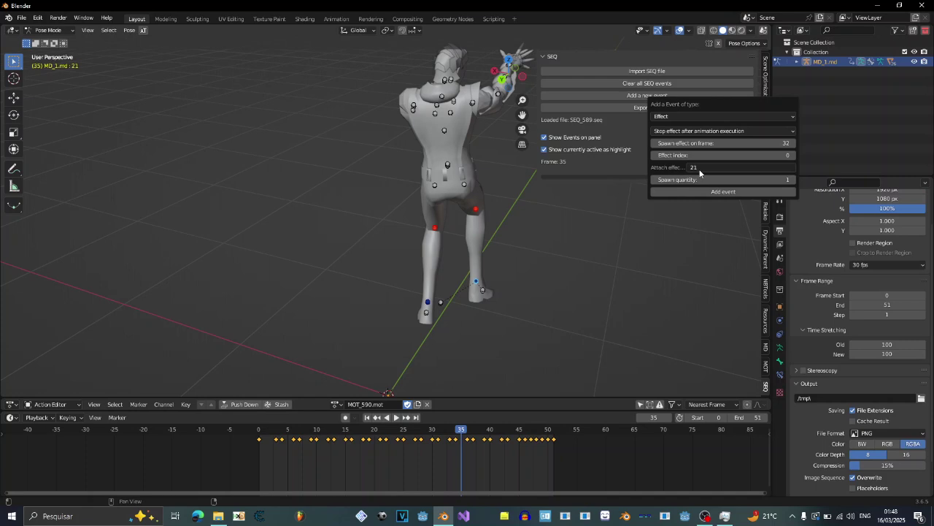
left_click(438, 230)
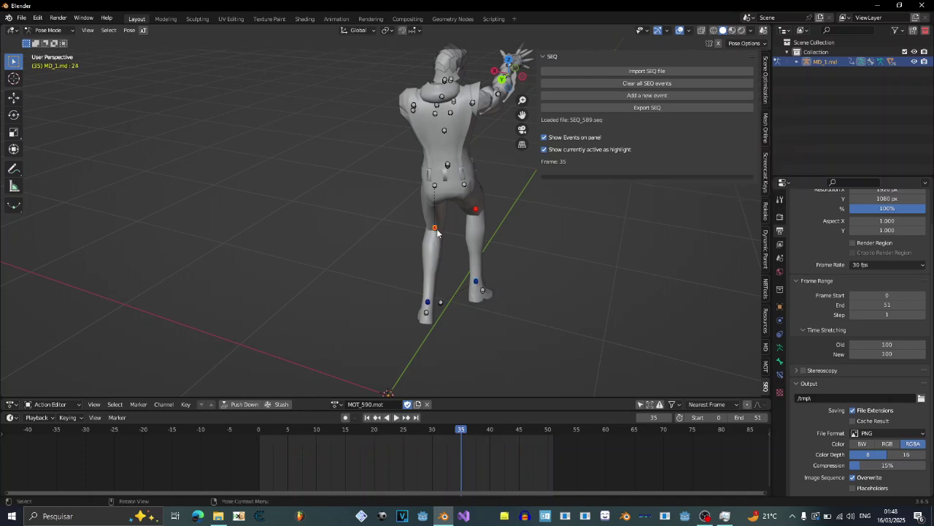
left_click(661, 95)
Attach the new Effect event to upper-spine bone 3 and add it with a spawn quantity of 10
left_click(444, 129)
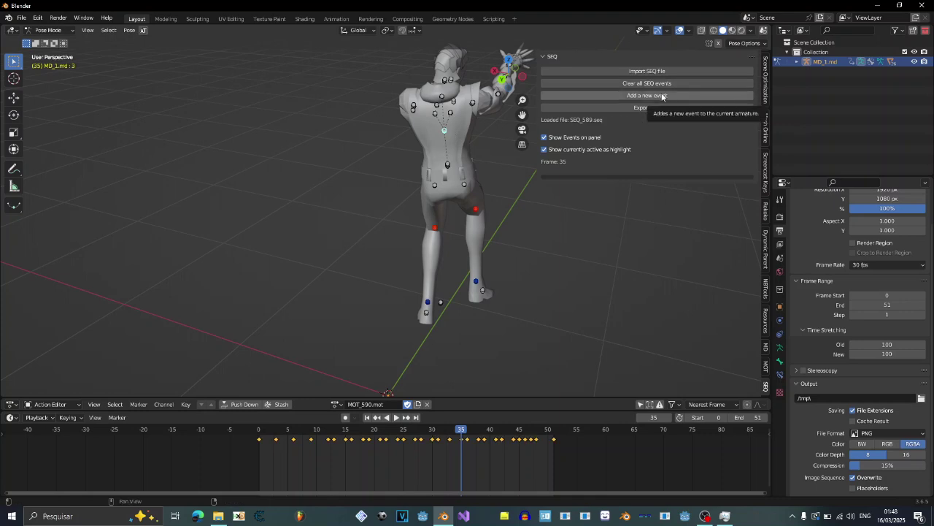
left_click(661, 95)
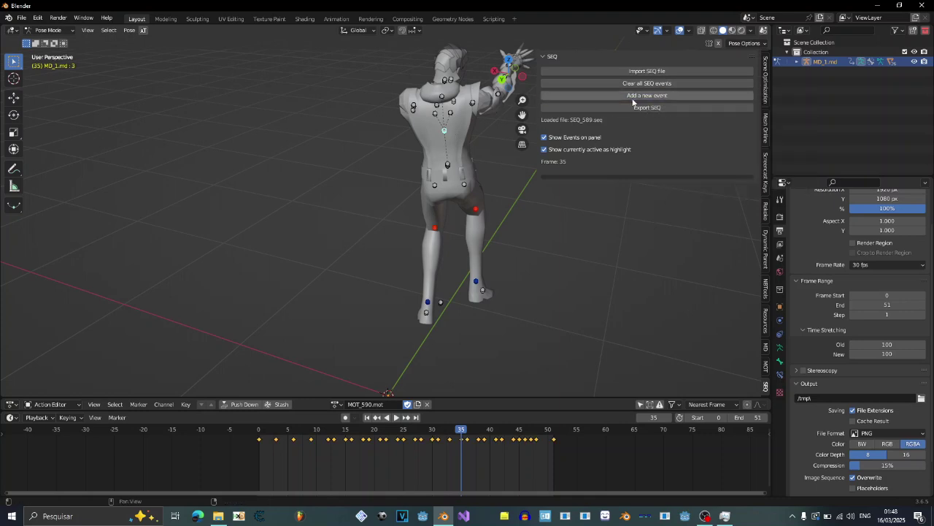
left_click(635, 101)
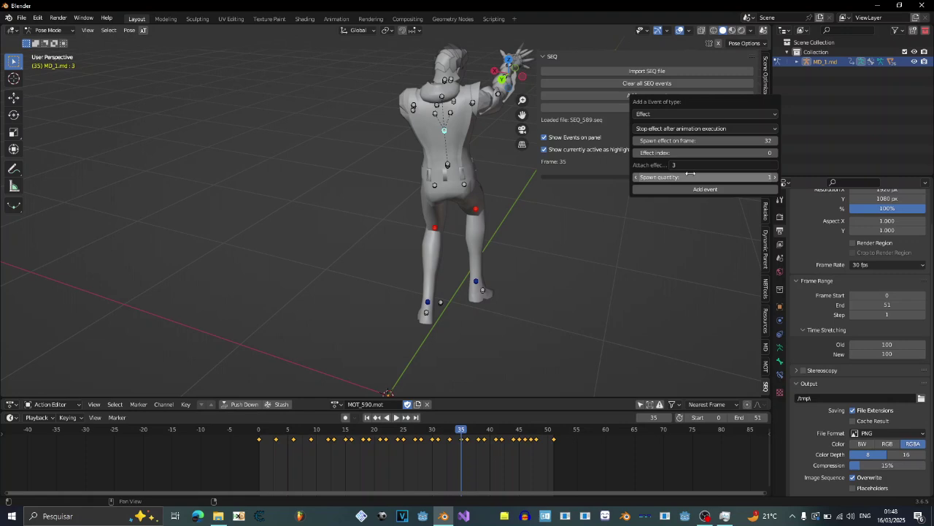
left_click(652, 177)
type("10")
key("Return")
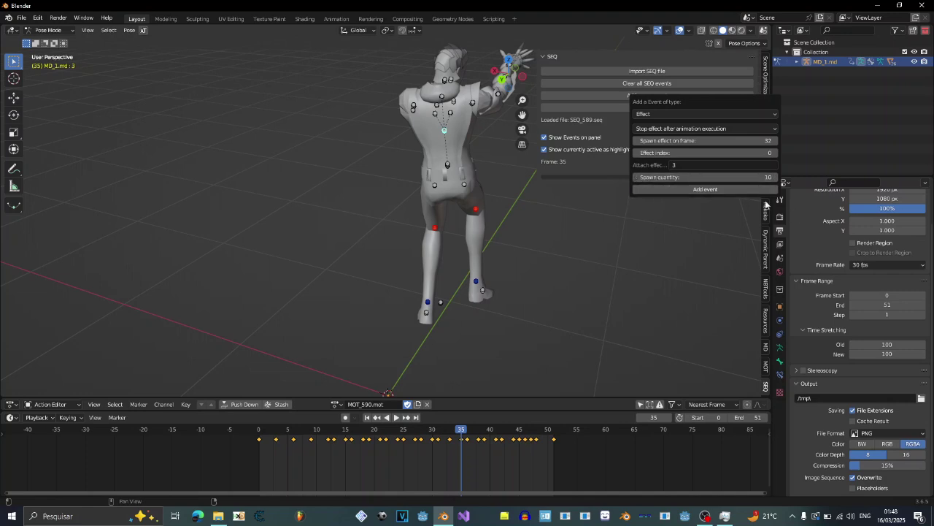
left_click(753, 189)
Go to frame 32 to display the added Effect event and turn off Show currently active as highlight
scroll(378, 454, "up", 4)
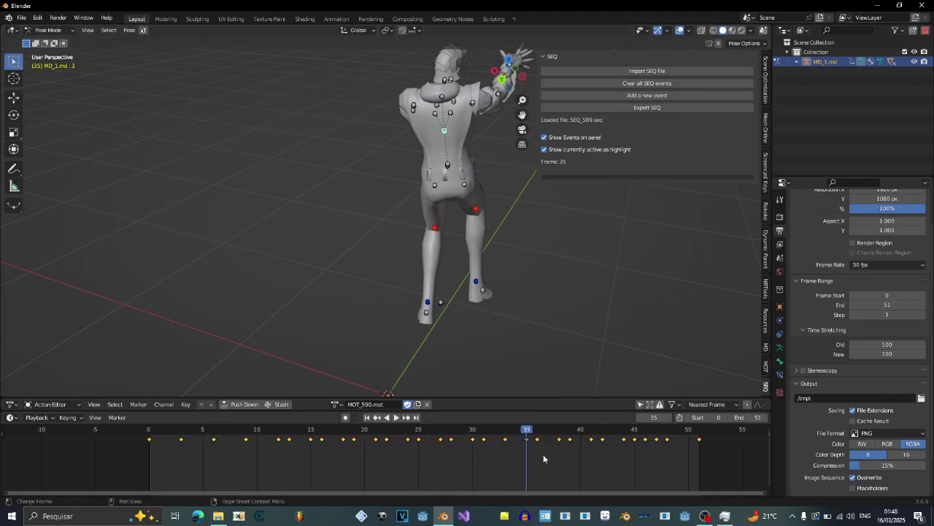
scroll(430, 467, "up", 5)
left_click_drag(330, 431, 395, 436)
scroll(387, 453, "down", 2)
left_click(544, 148)
scroll(387, 433, "down", 2)
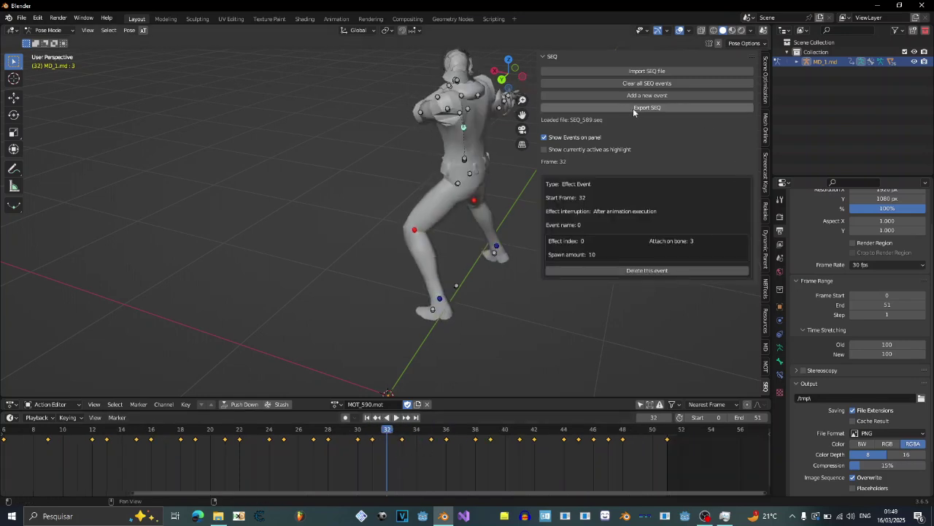
Bring up the SEQ export file view and cancel it without exporting
left_click(647, 108)
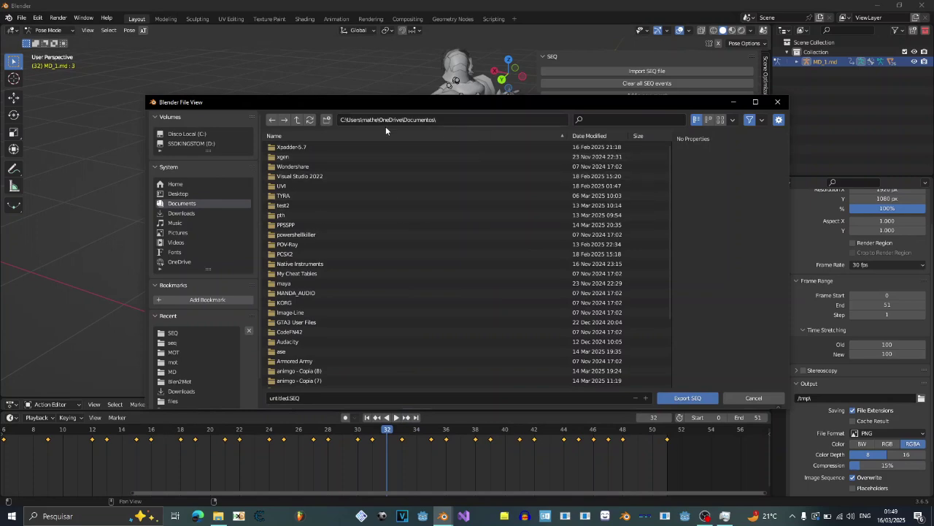
left_click(748, 400)
middle_click_drag(287, 238, 591, 316)
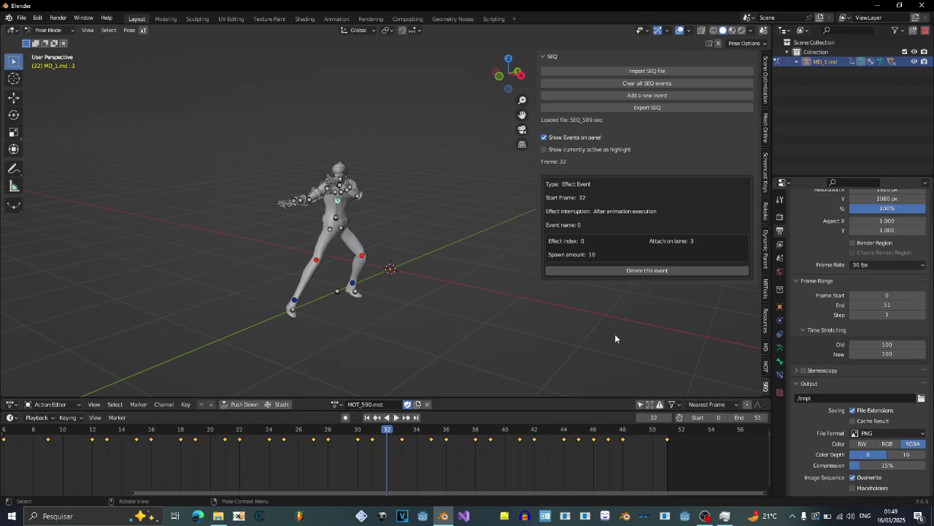
left_click(704, 515)
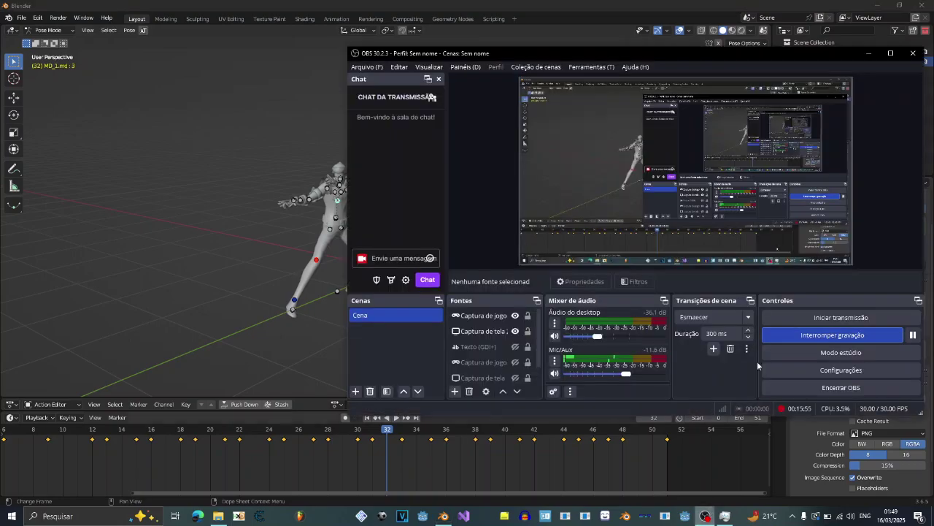
left_click(847, 335)
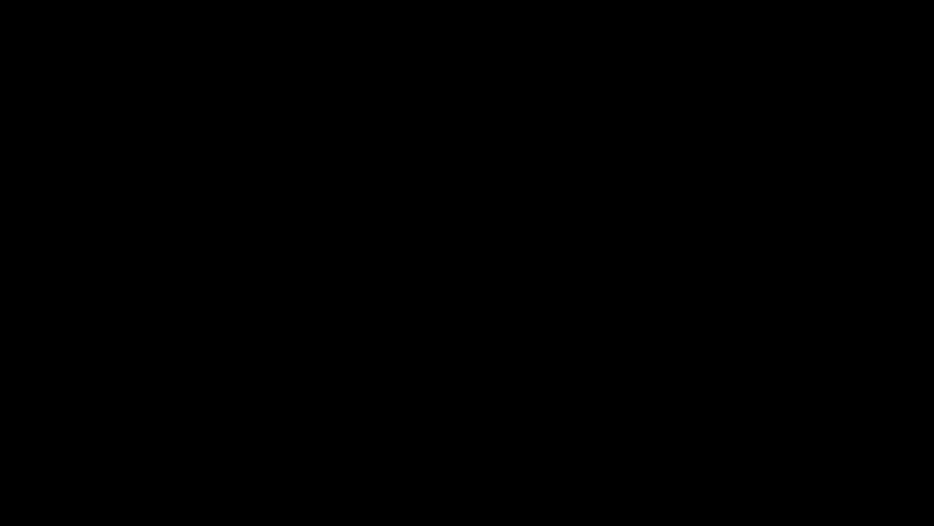